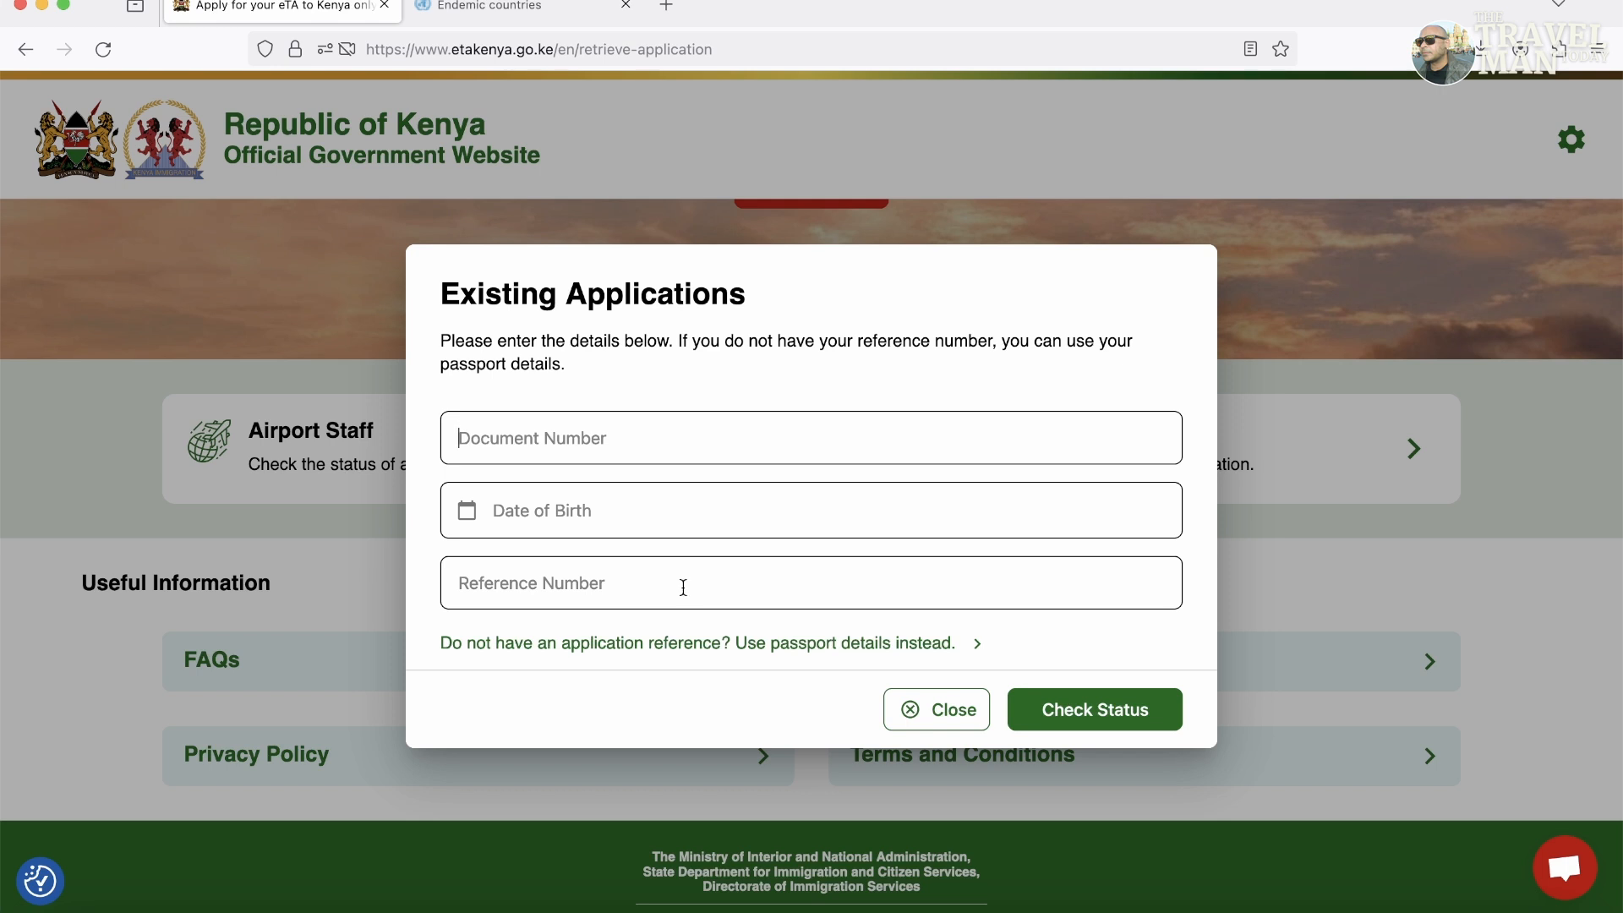
Dismiss the existing-applications lookup and start a new eTA application past the How to Apply guide.
{"action": "left_click", "coordinate": [937, 710]}
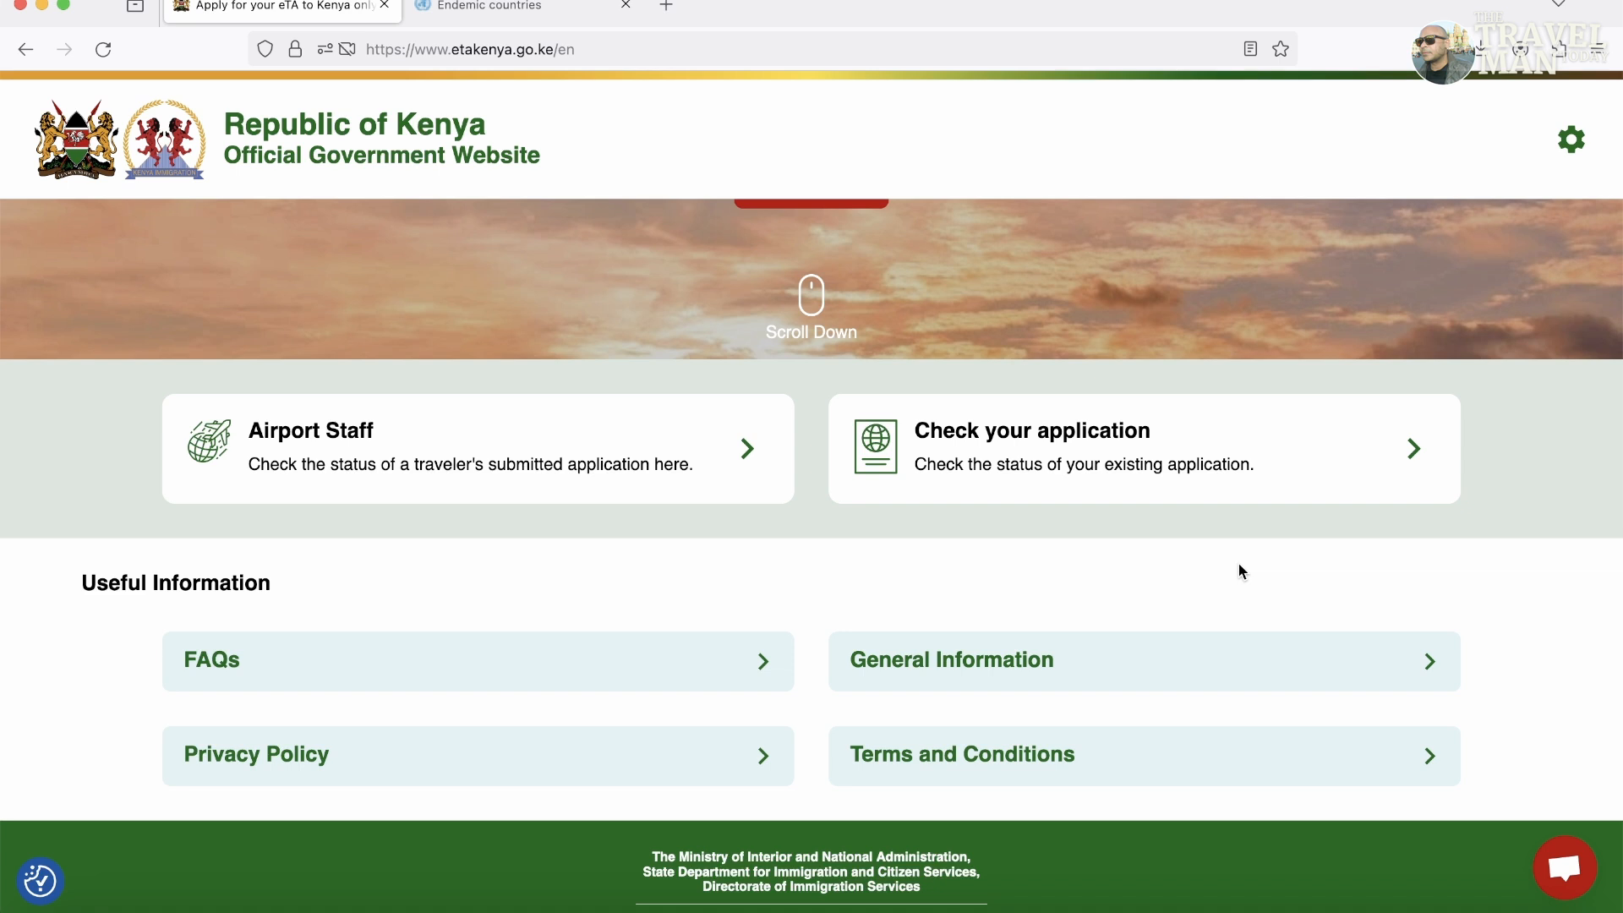
{"action": "scroll", "coordinate": [1097, 580], "scroll_direction": "up", "scroll_amount": 5}
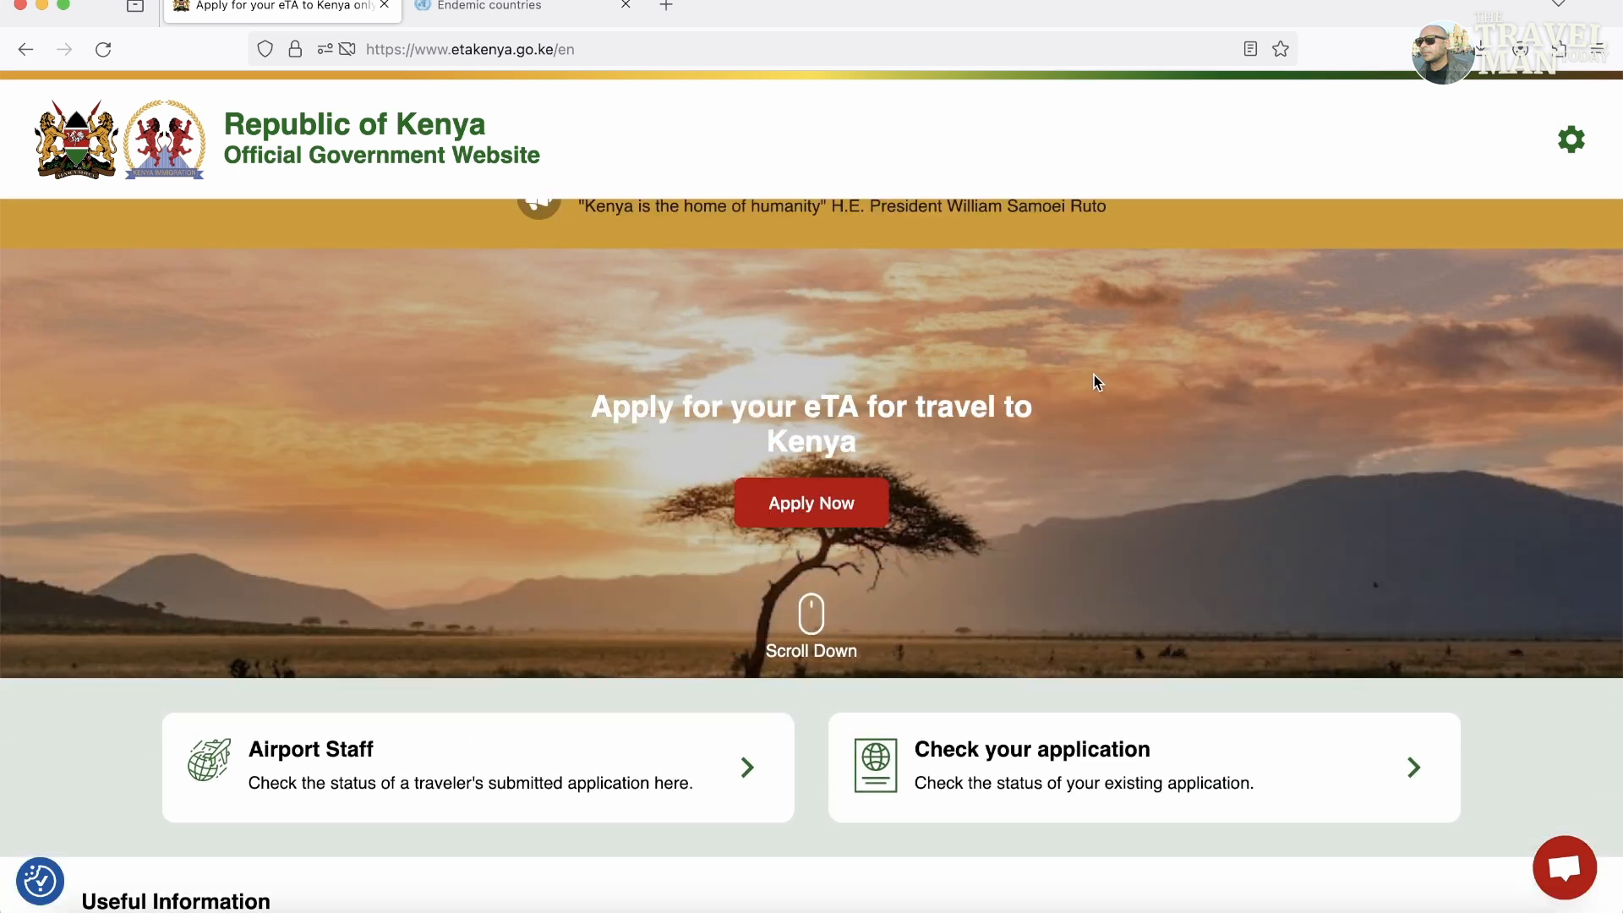
{"action": "scroll", "coordinate": [1094, 374], "scroll_direction": "up", "scroll_amount": 2}
{"action": "left_click", "coordinate": [833, 561]}
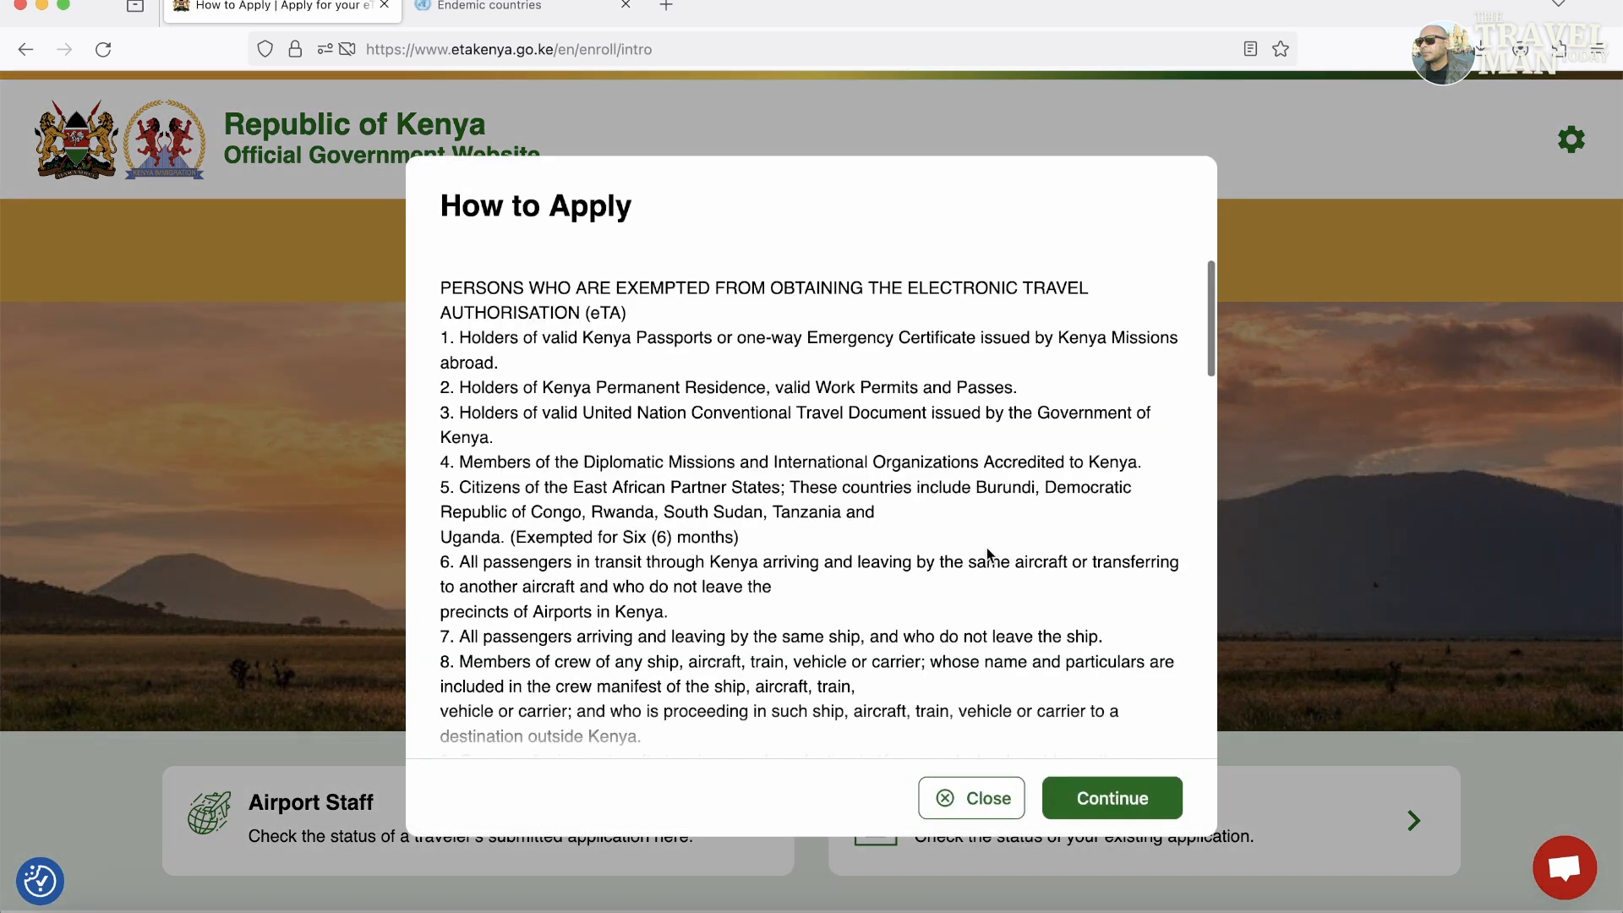
{"action": "left_click_drag", "start_coordinate": [1206, 306], "coordinate": [1211, 677]}
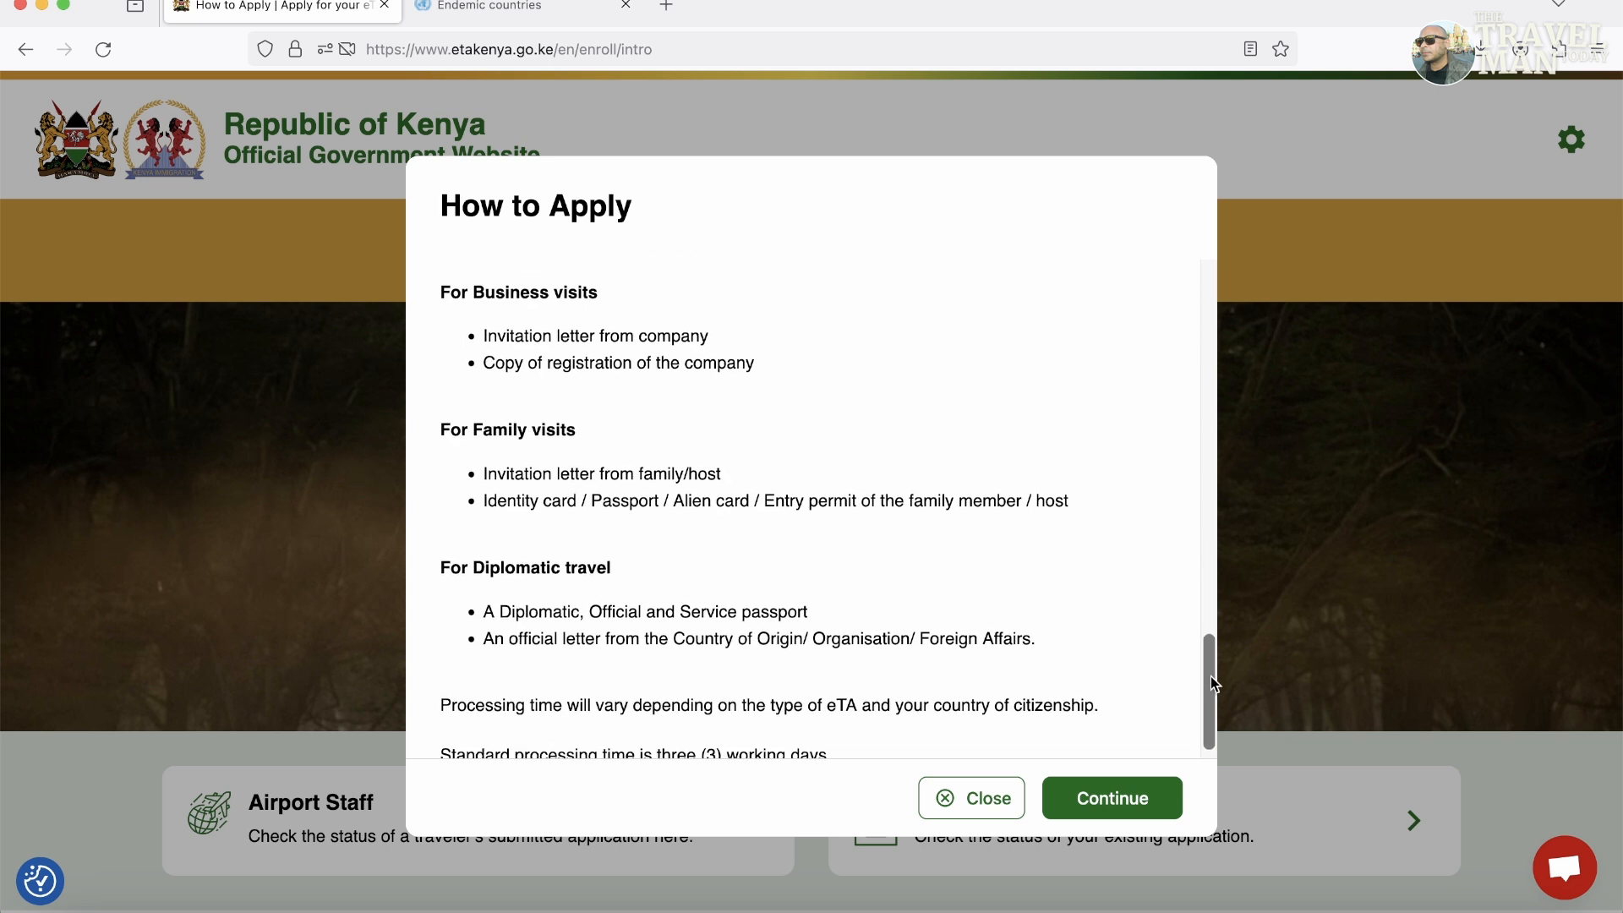
{"action": "left_click", "coordinate": [1113, 799]}
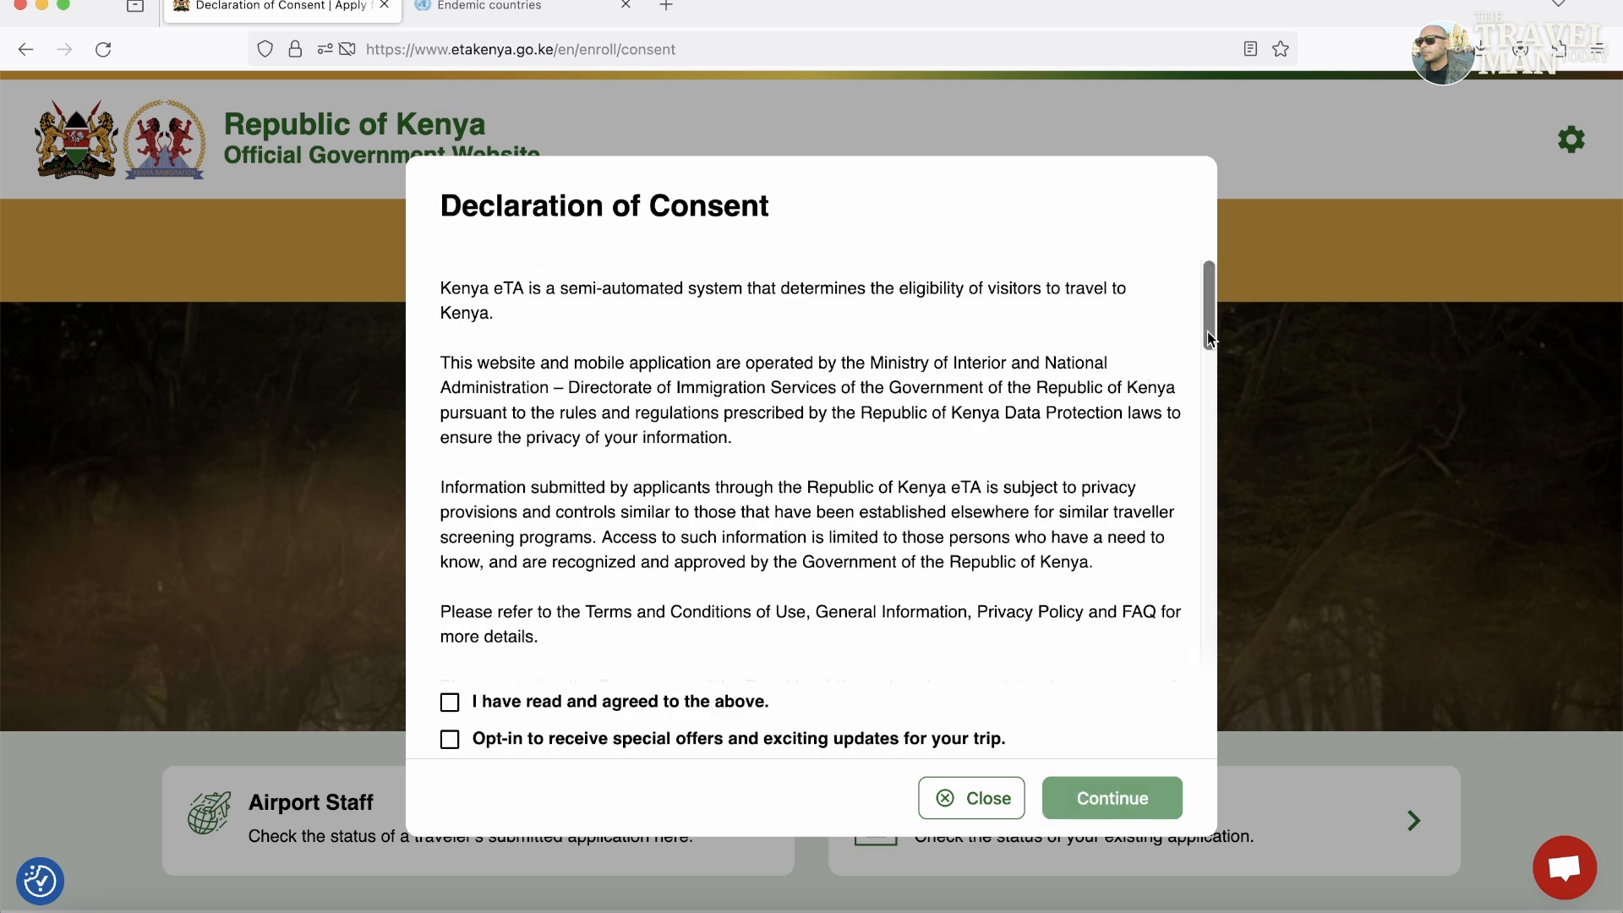
Accept the Declaration of Consent with the special-offers opt-in left unticked.
{"action": "left_click_drag", "start_coordinate": [1208, 332], "coordinate": [1208, 439]}
{"action": "left_click", "coordinate": [656, 715]}
{"action": "left_click", "coordinate": [582, 751]}
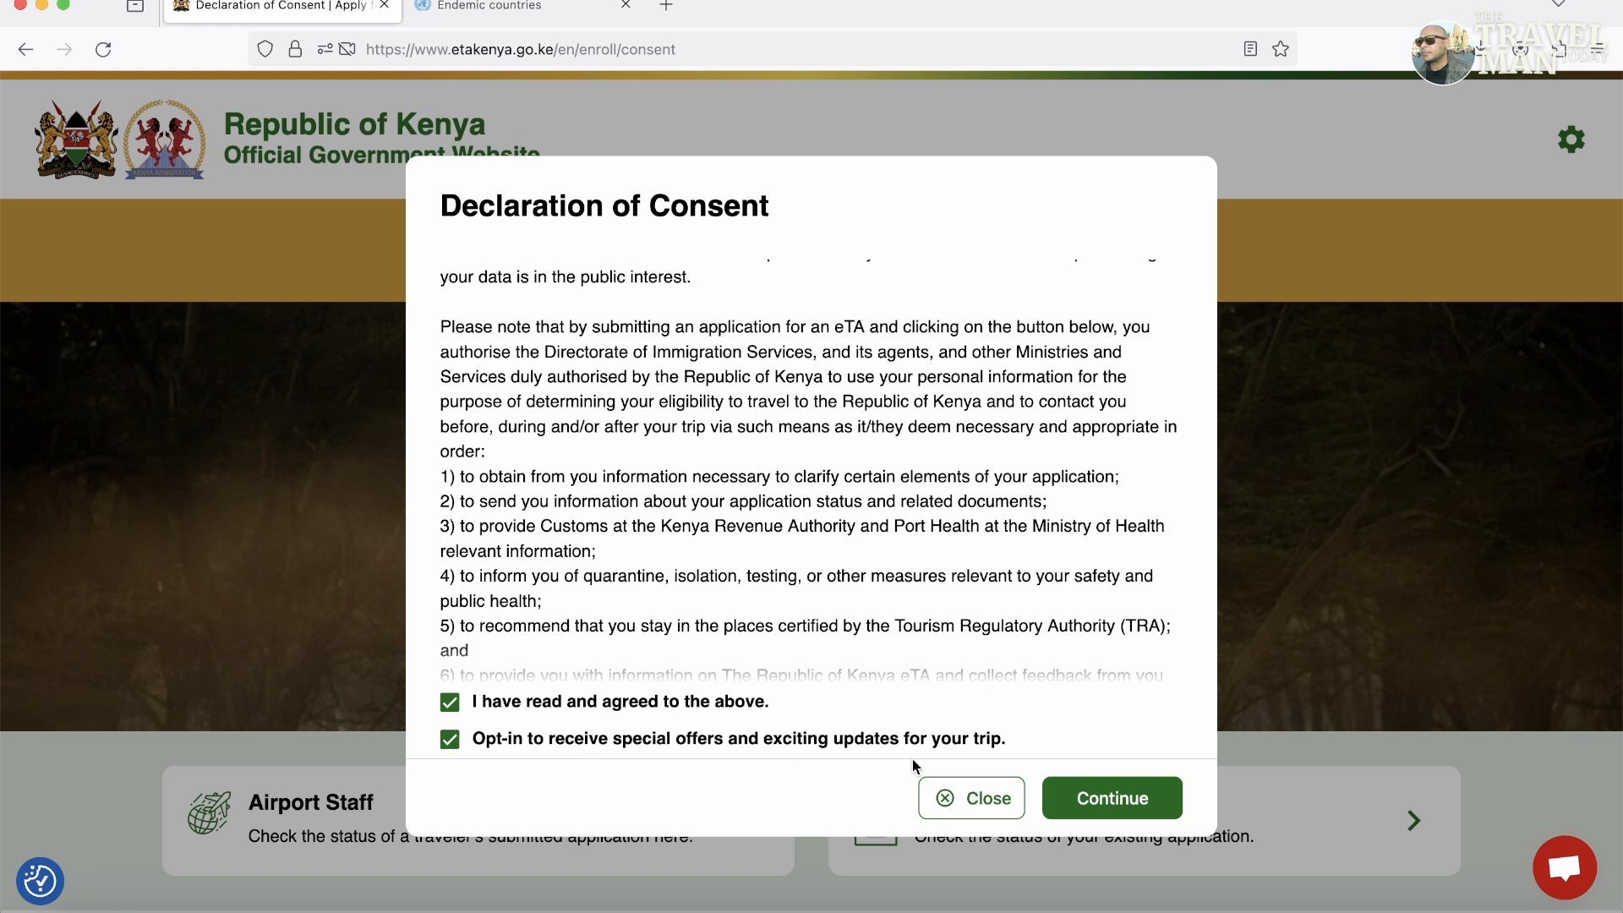
{"action": "left_click", "coordinate": [805, 742]}
{"action": "left_click", "coordinate": [1143, 803]}
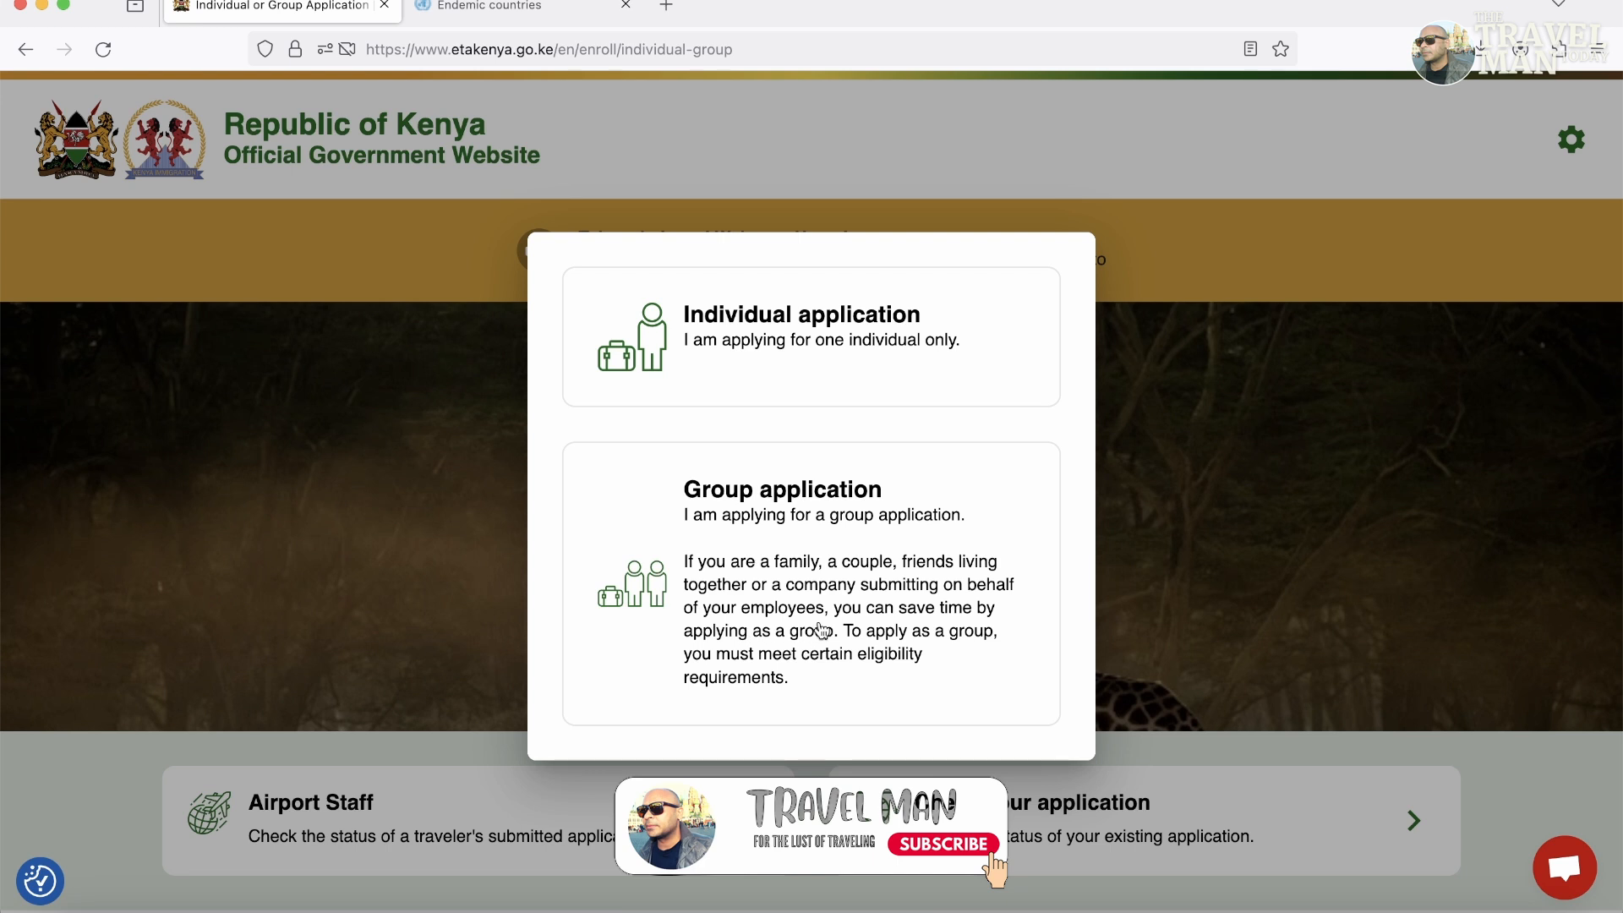
Apply as a single individual with India as the country of residence.
{"action": "left_click", "coordinate": [785, 363]}
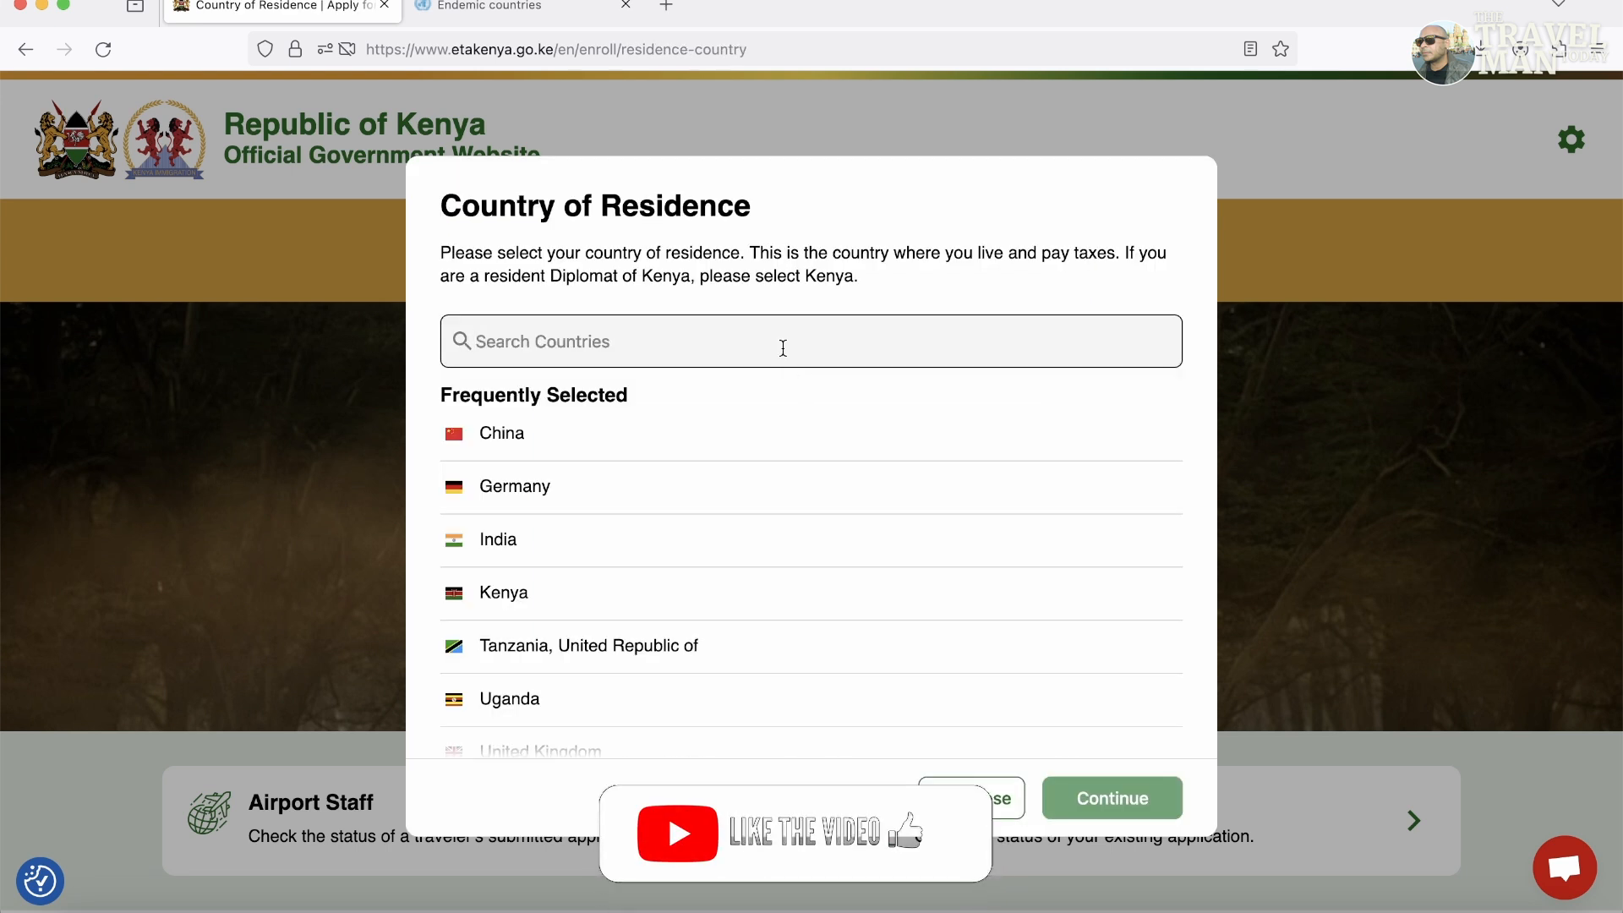
{"action": "type", "text": "Ind"}
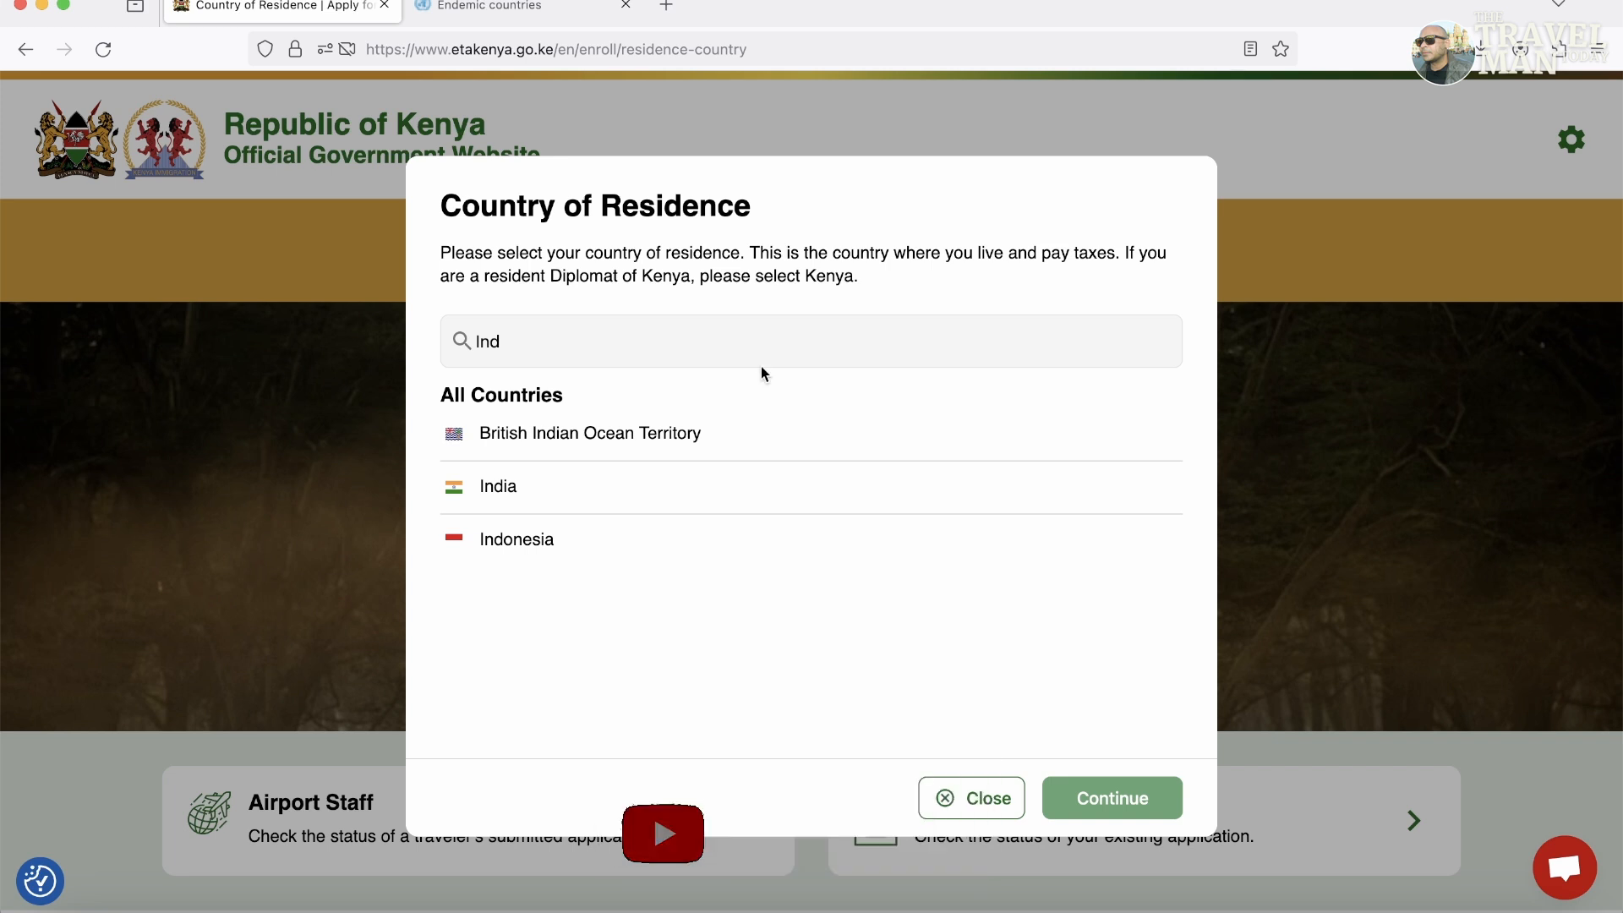
{"action": "left_click", "coordinate": [580, 498]}
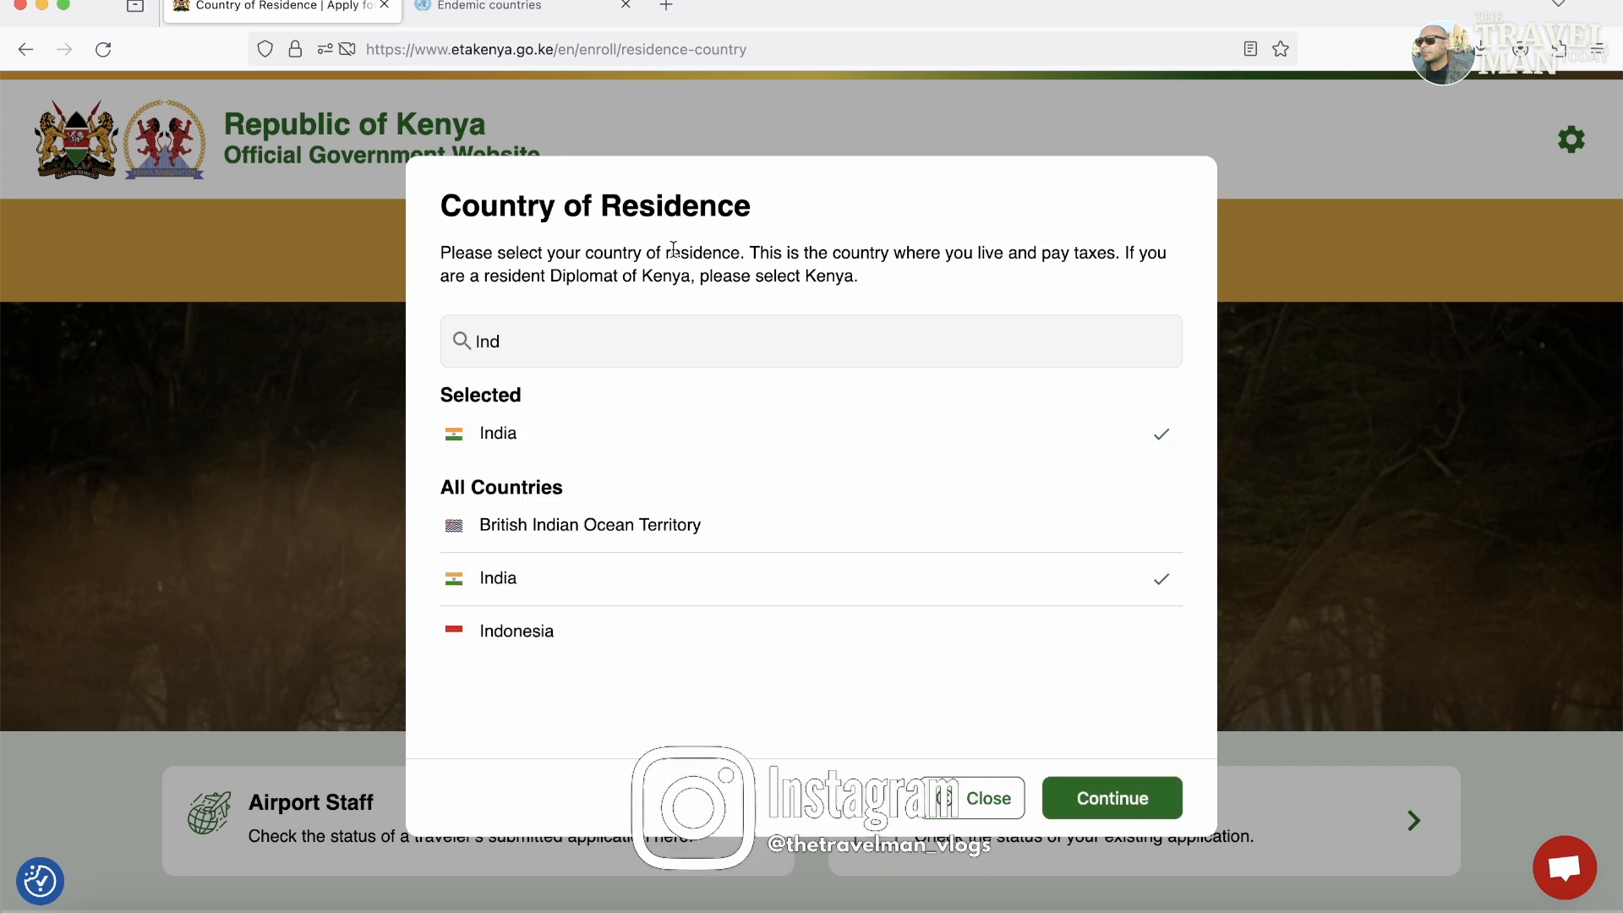
{"action": "left_click_drag", "start_coordinate": [742, 254], "coordinate": [451, 254]}
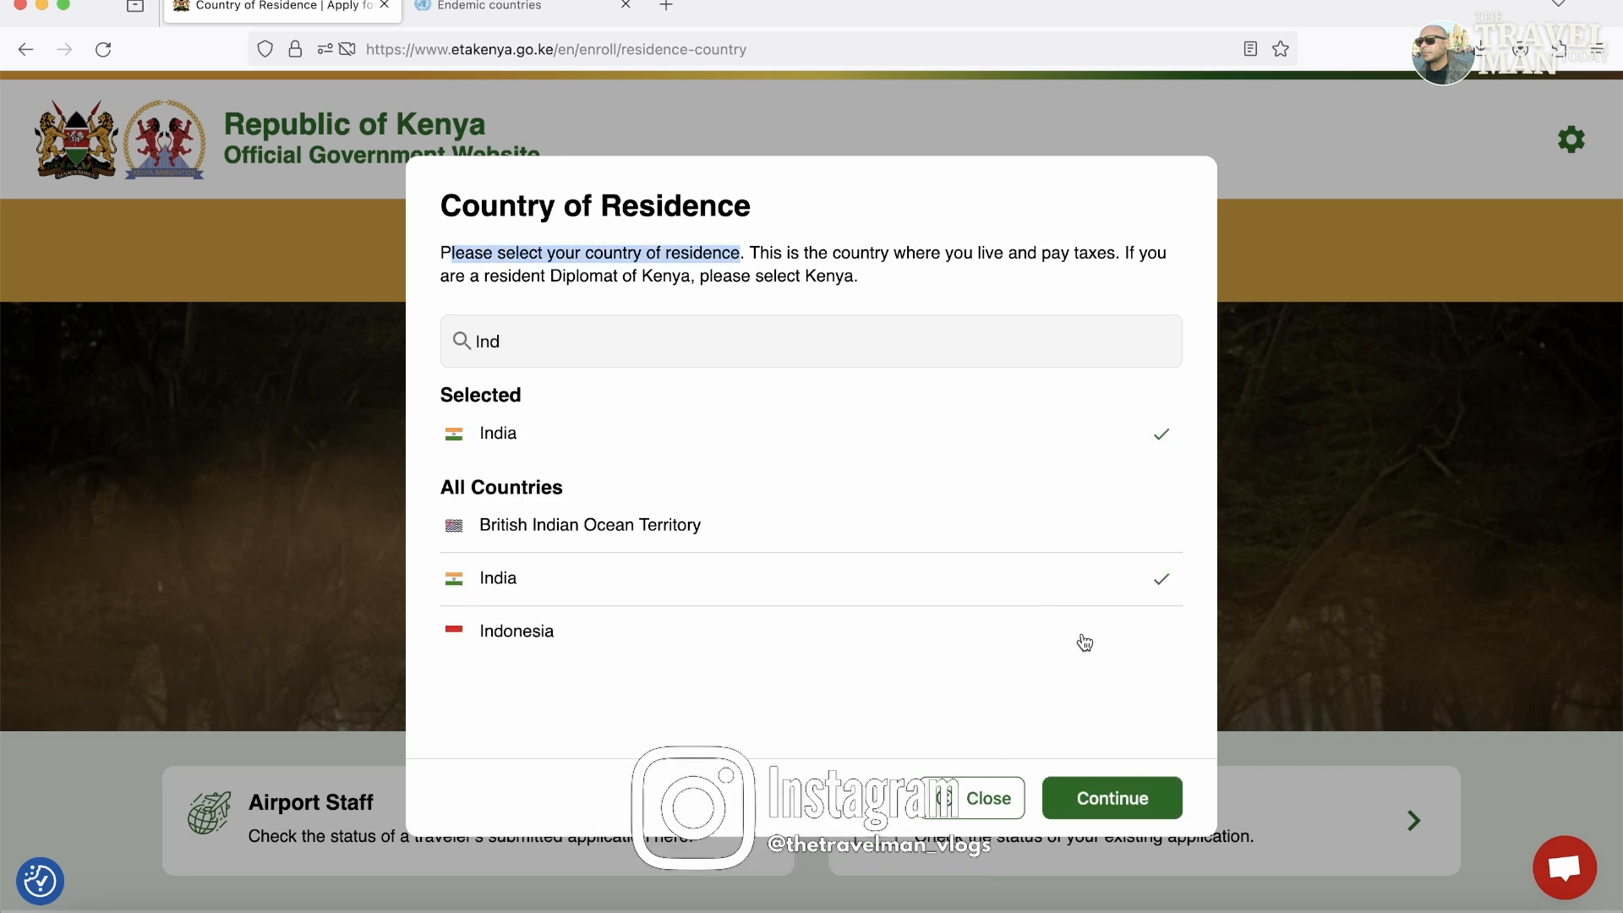
{"action": "left_click", "coordinate": [561, 435]}
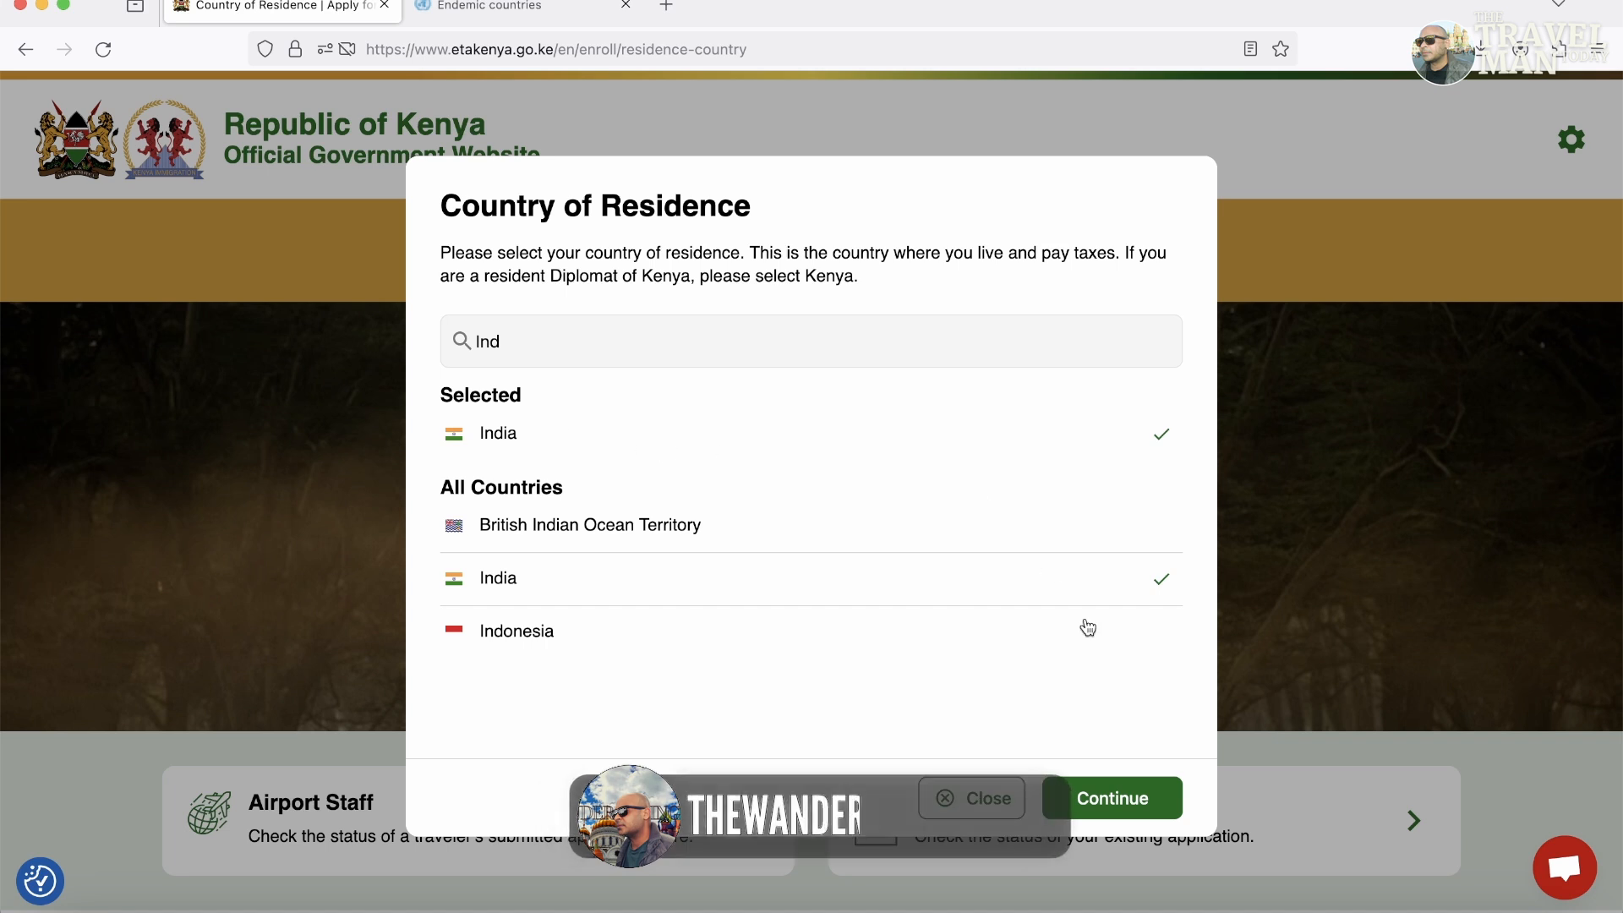
{"action": "left_click", "coordinate": [1113, 796]}
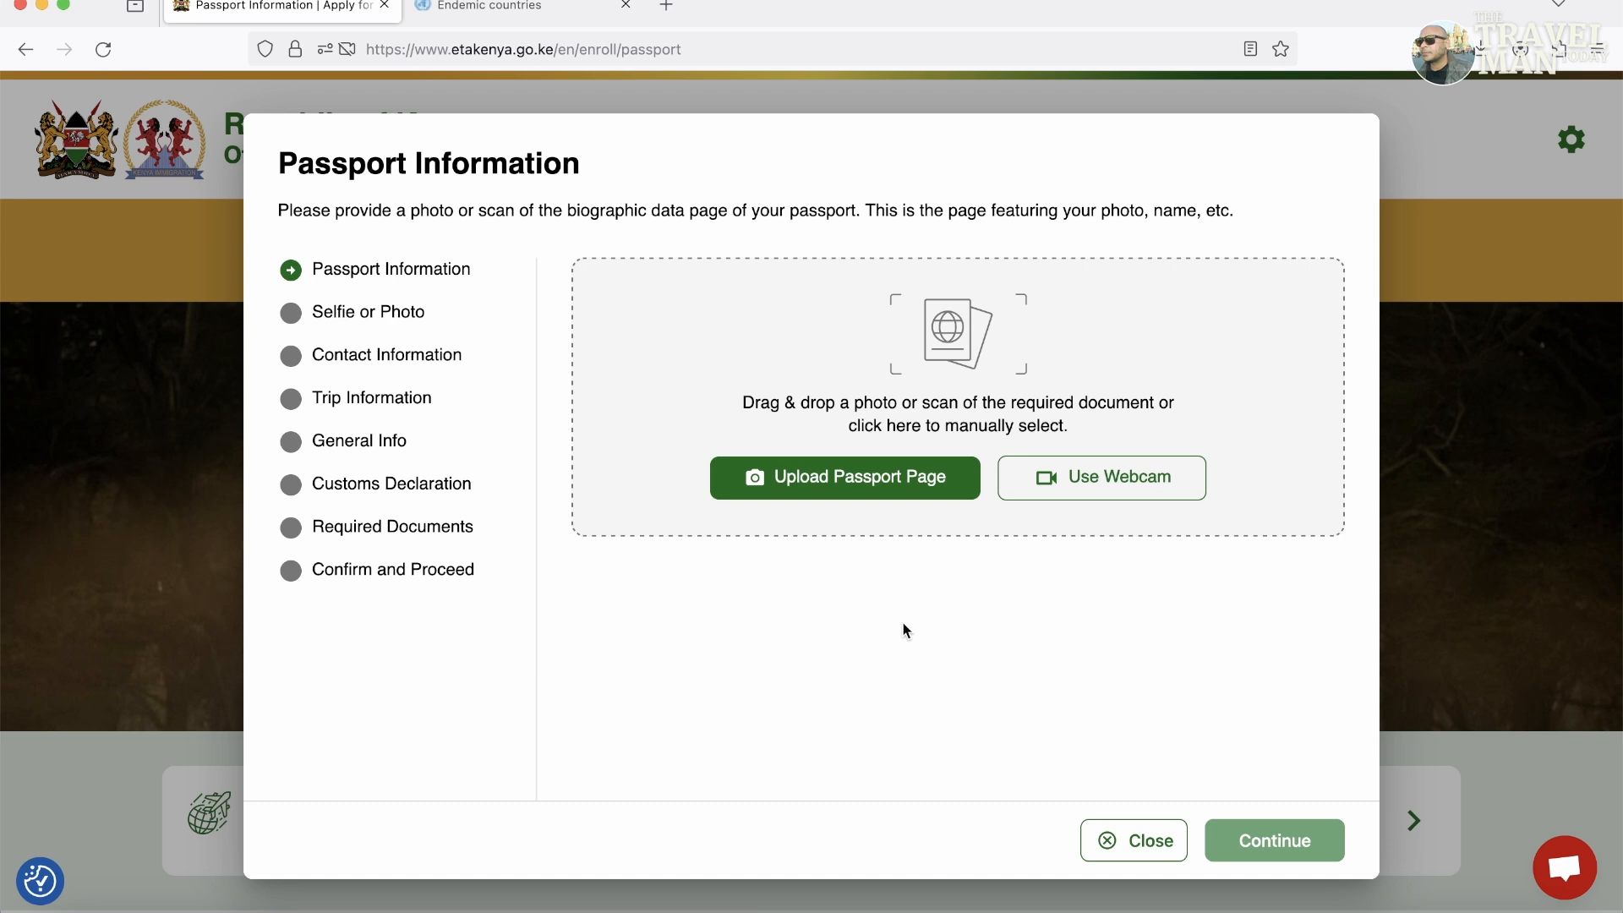
Upload the passport screenshot as the biographic page and confirm the scanned details are correct.
{"action": "left_click", "coordinate": [875, 476]}
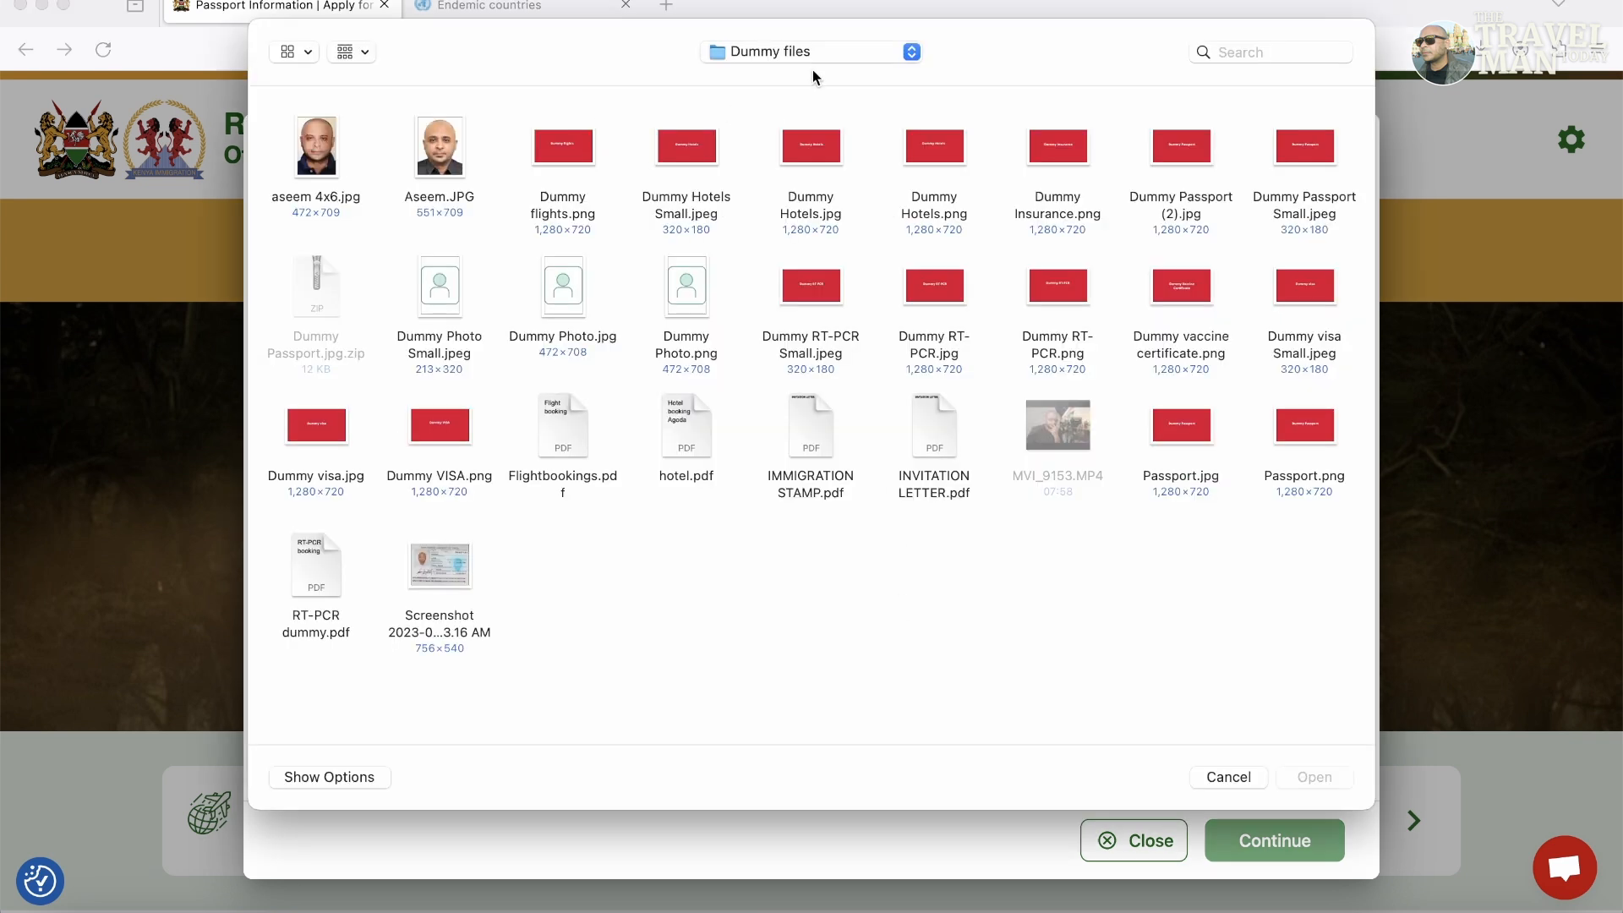
{"action": "left_click", "coordinate": [821, 49]}
{"action": "left_click", "coordinate": [431, 517]}
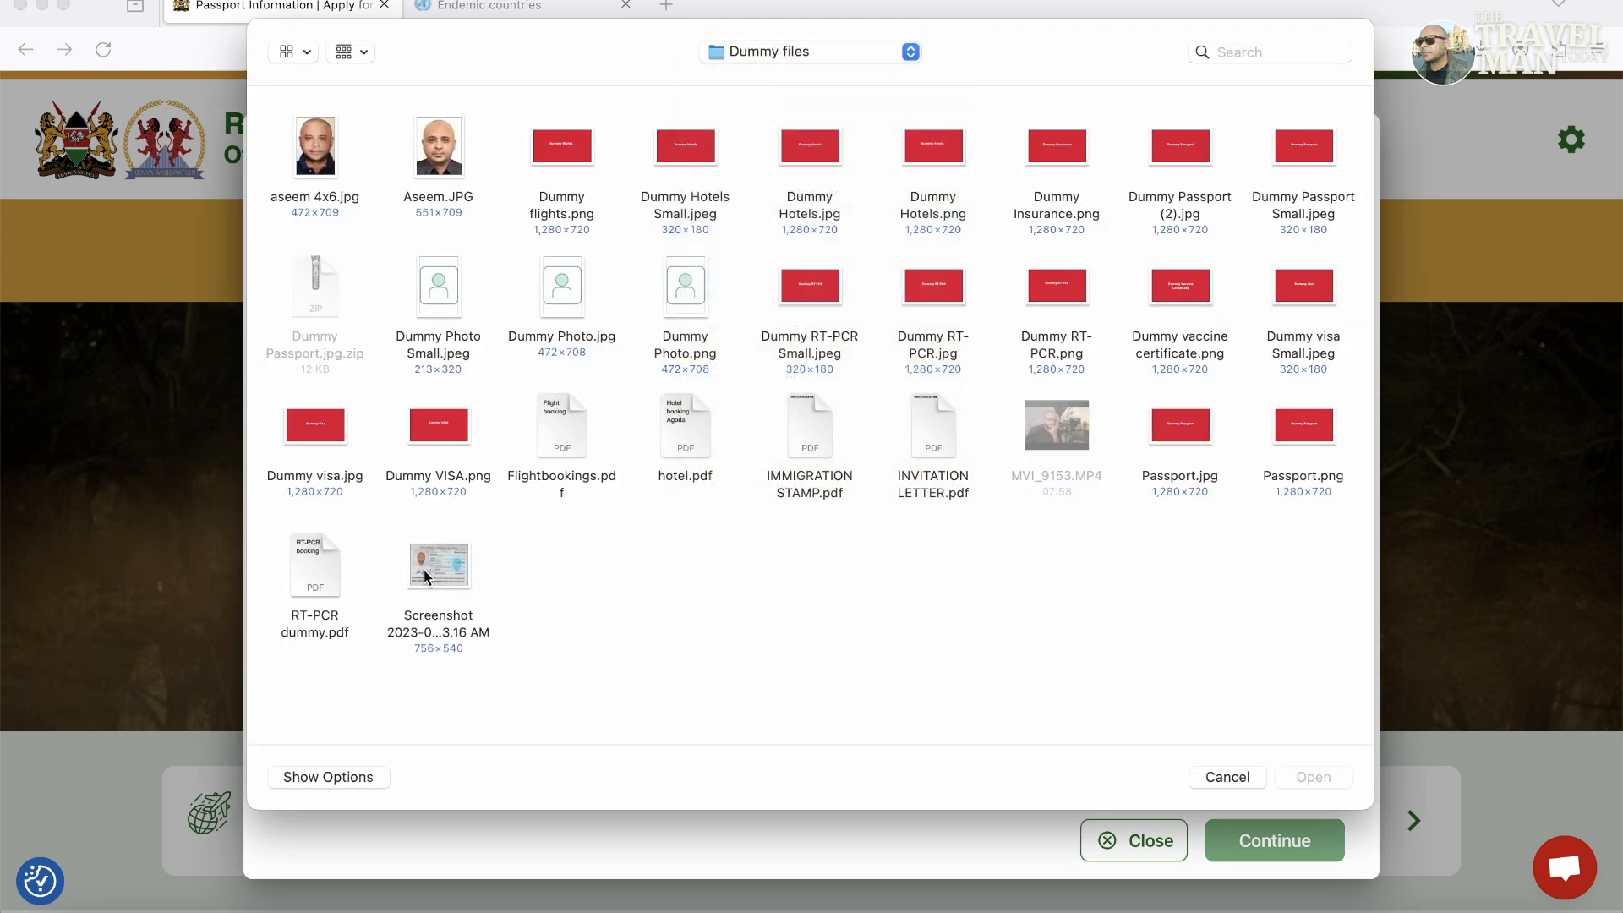
{"action": "double_click", "coordinate": [444, 561]}
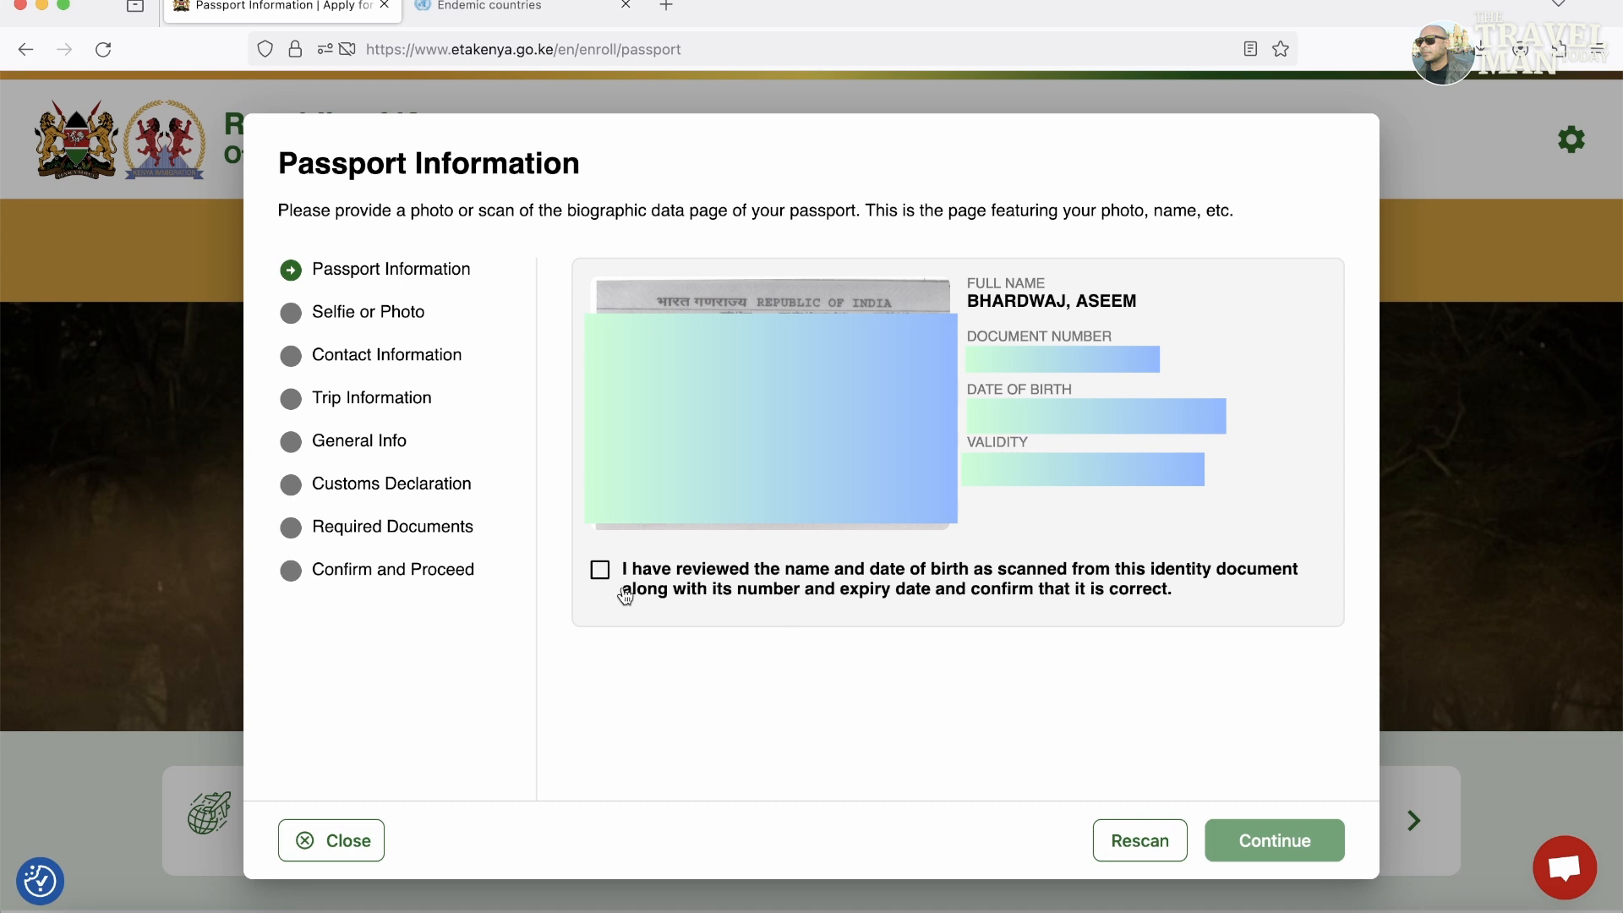
{"action": "left_click", "coordinate": [600, 571]}
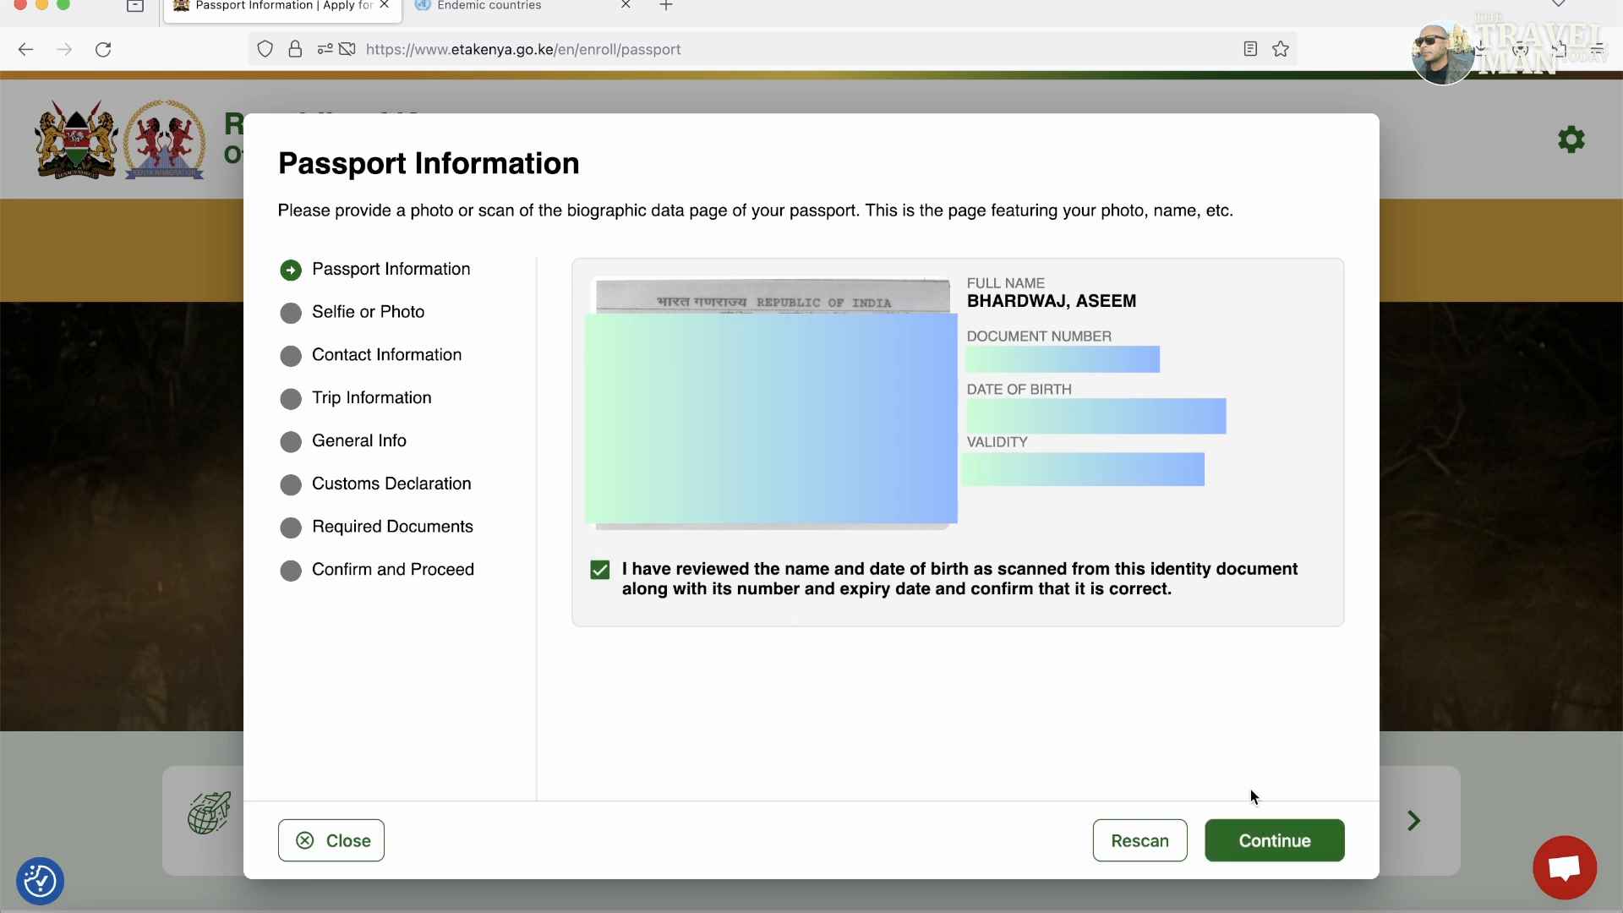
{"action": "left_click", "coordinate": [1282, 841]}
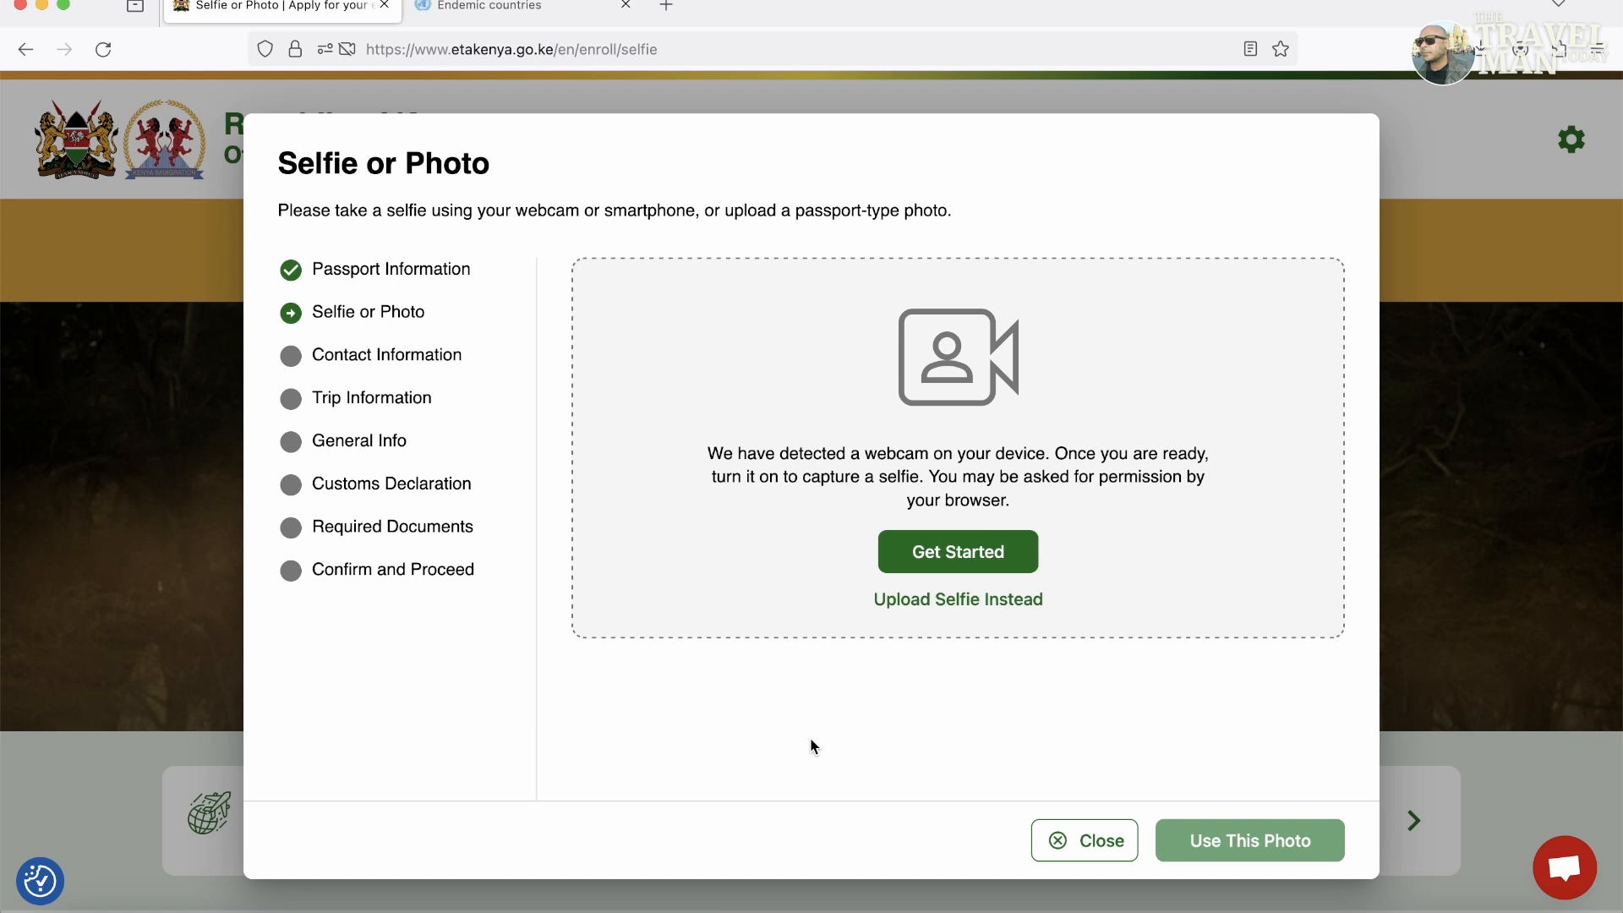
Upload the portrait JPG instead of a webcam selfie and accept it.
{"action": "left_click", "coordinate": [955, 603]}
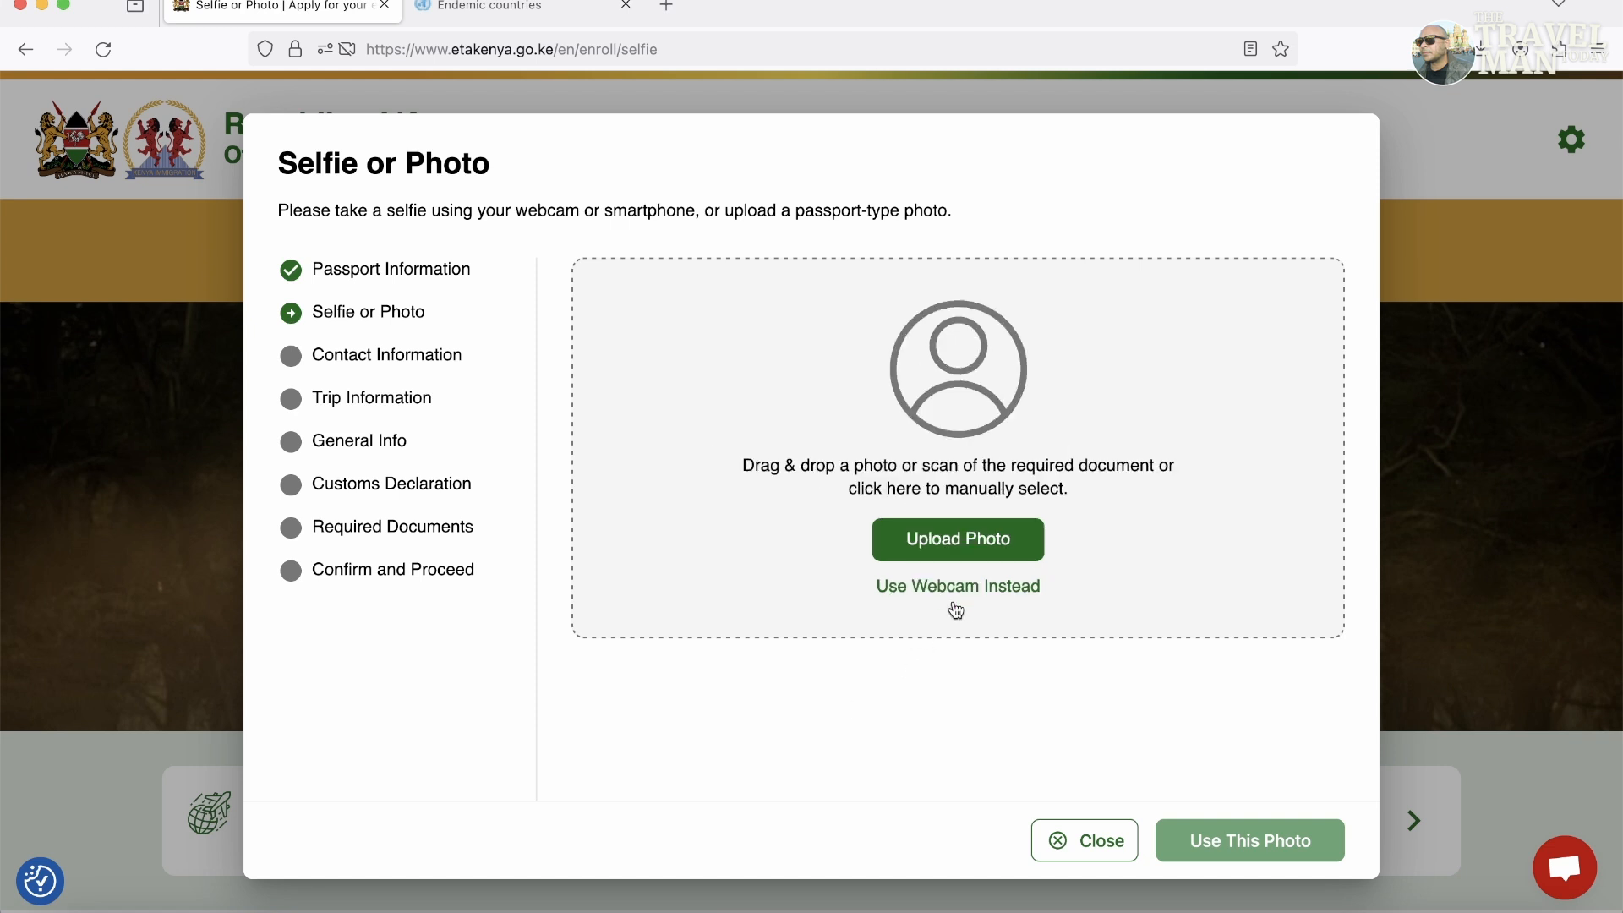
{"action": "left_click", "coordinate": [958, 545]}
{"action": "left_click", "coordinate": [429, 135]}
{"action": "double_click", "coordinate": [430, 136]}
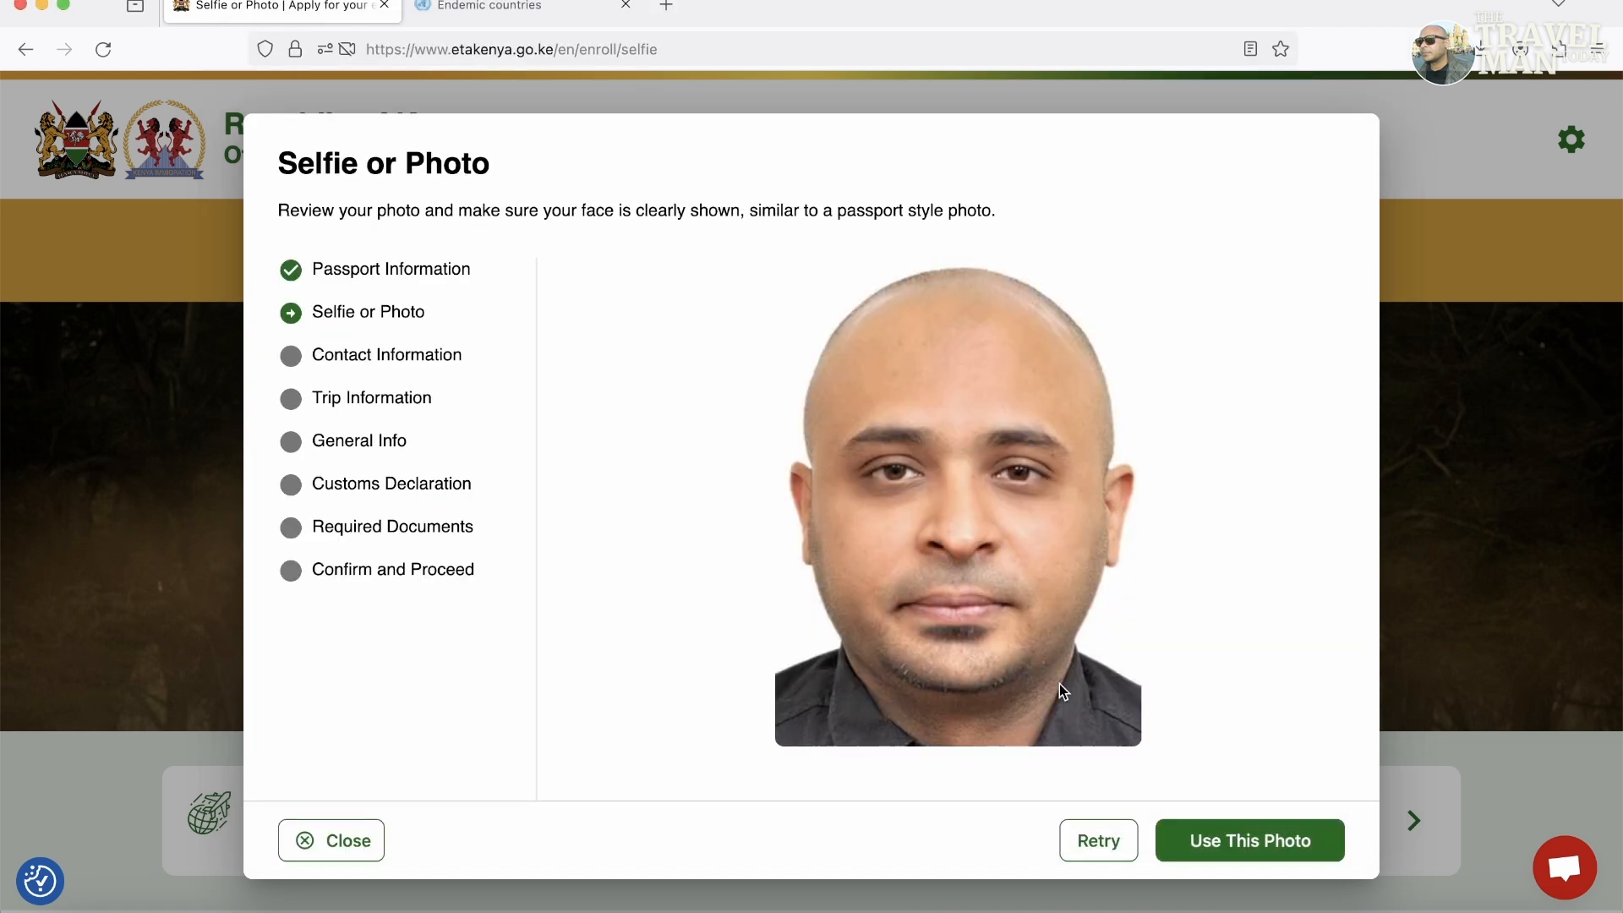
{"action": "left_click", "coordinate": [1283, 843]}
Enter the applicant's phone number and Gmail e-mail address.
{"action": "left_click", "coordinate": [752, 286]}
{"action": "type", "text": "99999 999"}
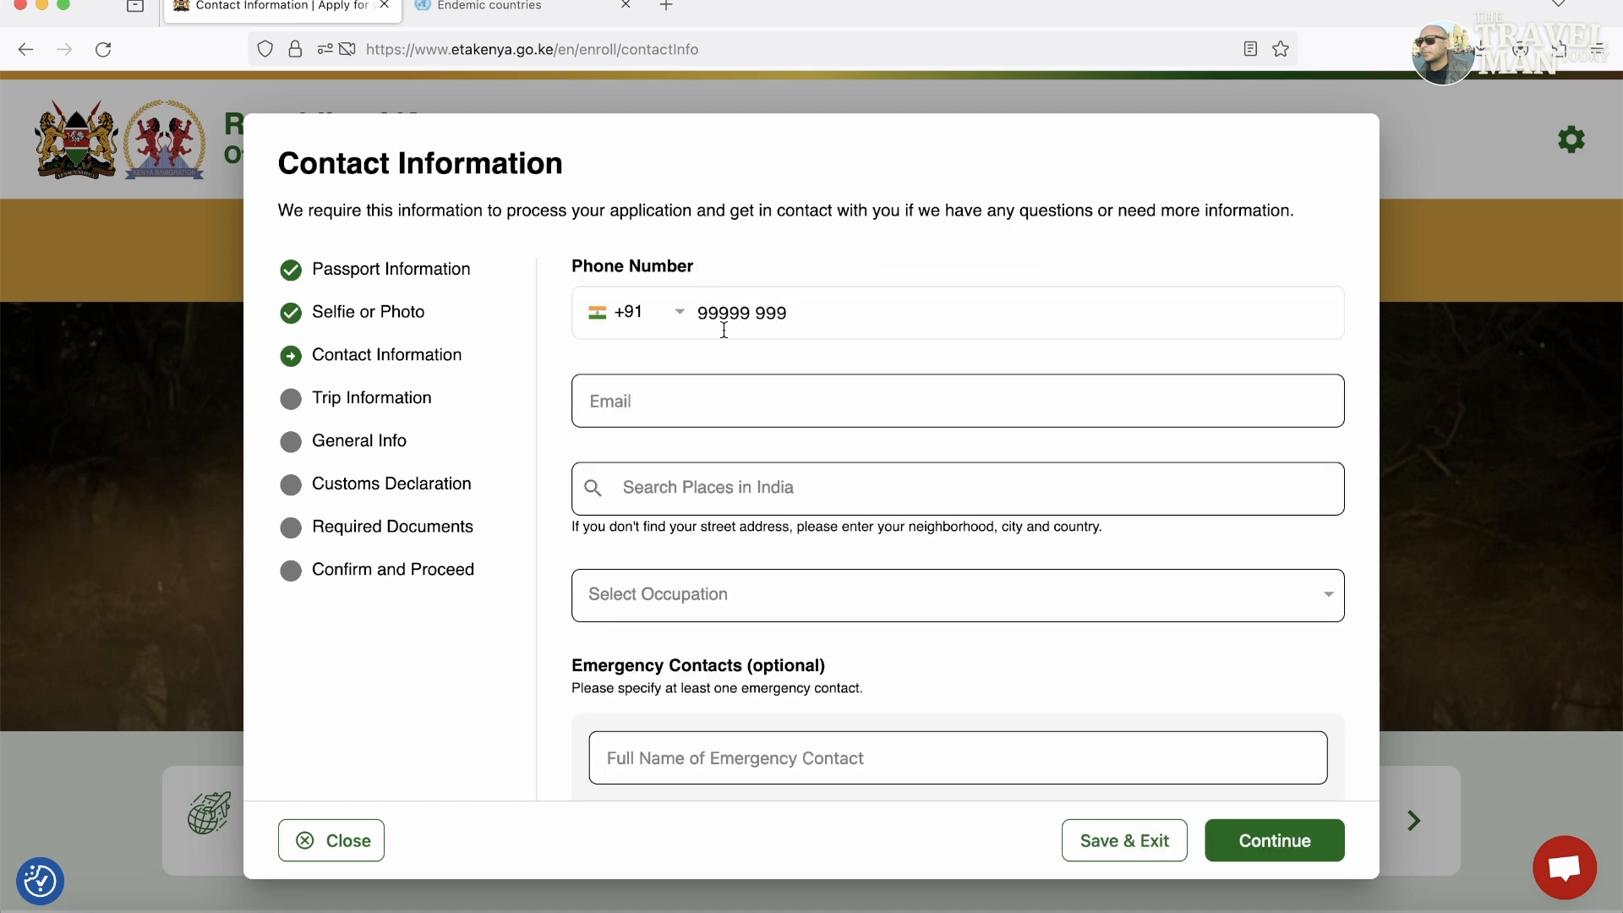
{"action": "left_click", "coordinate": [732, 376]}
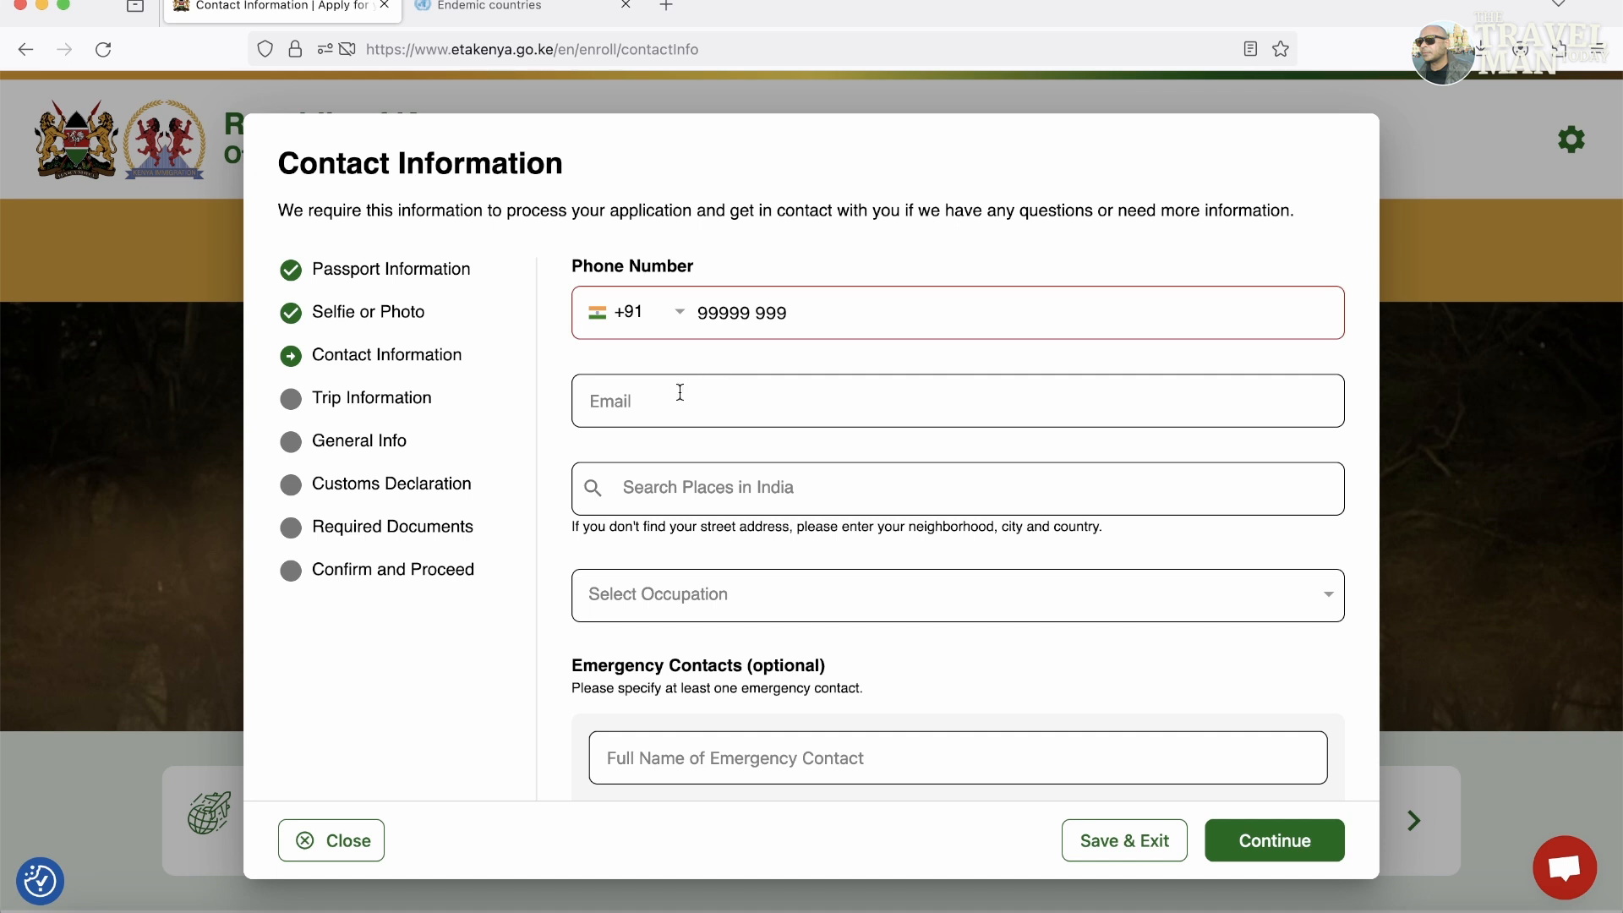
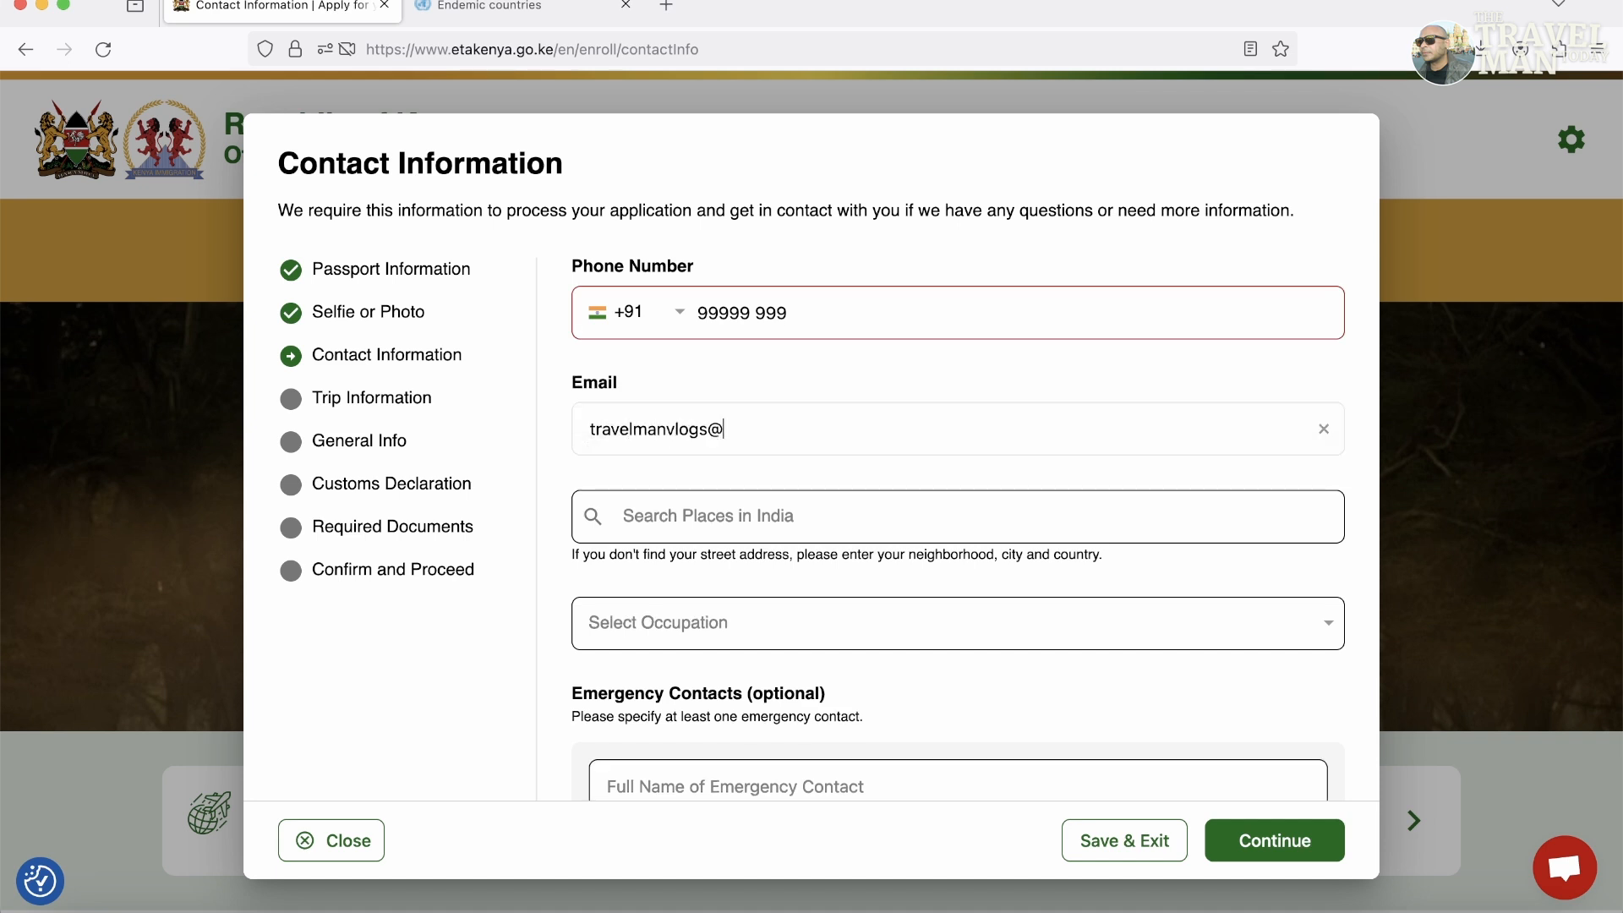
Set the home address to Delhi, India and the occupation to Self-employed.
{"action": "type", "text": "Delhi"}
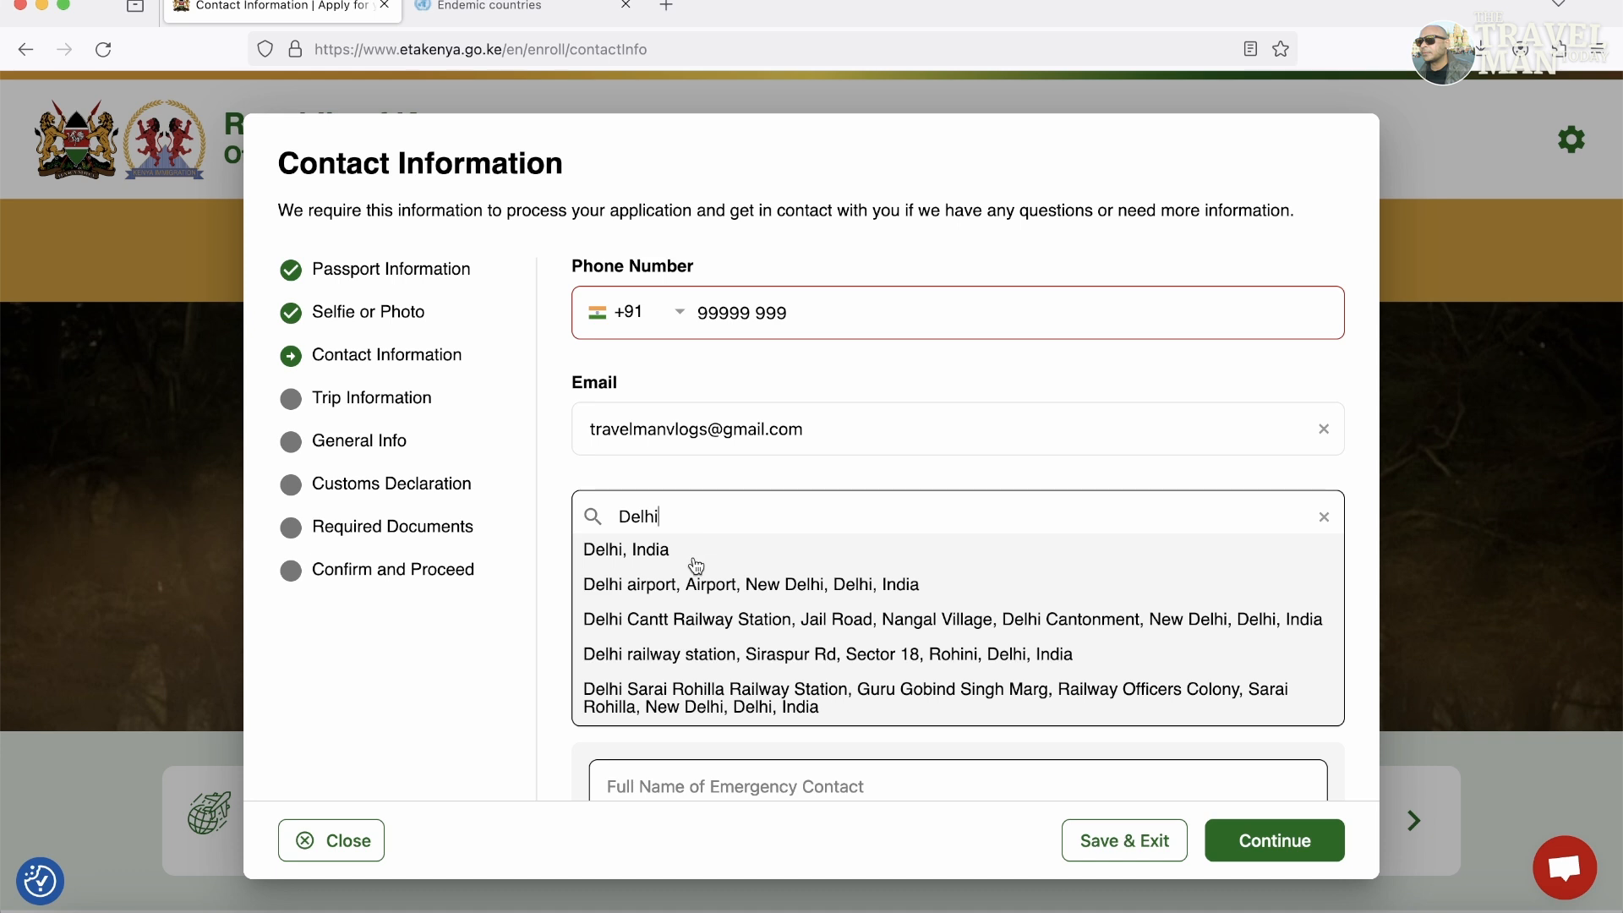
{"action": "left_click", "coordinate": [659, 560]}
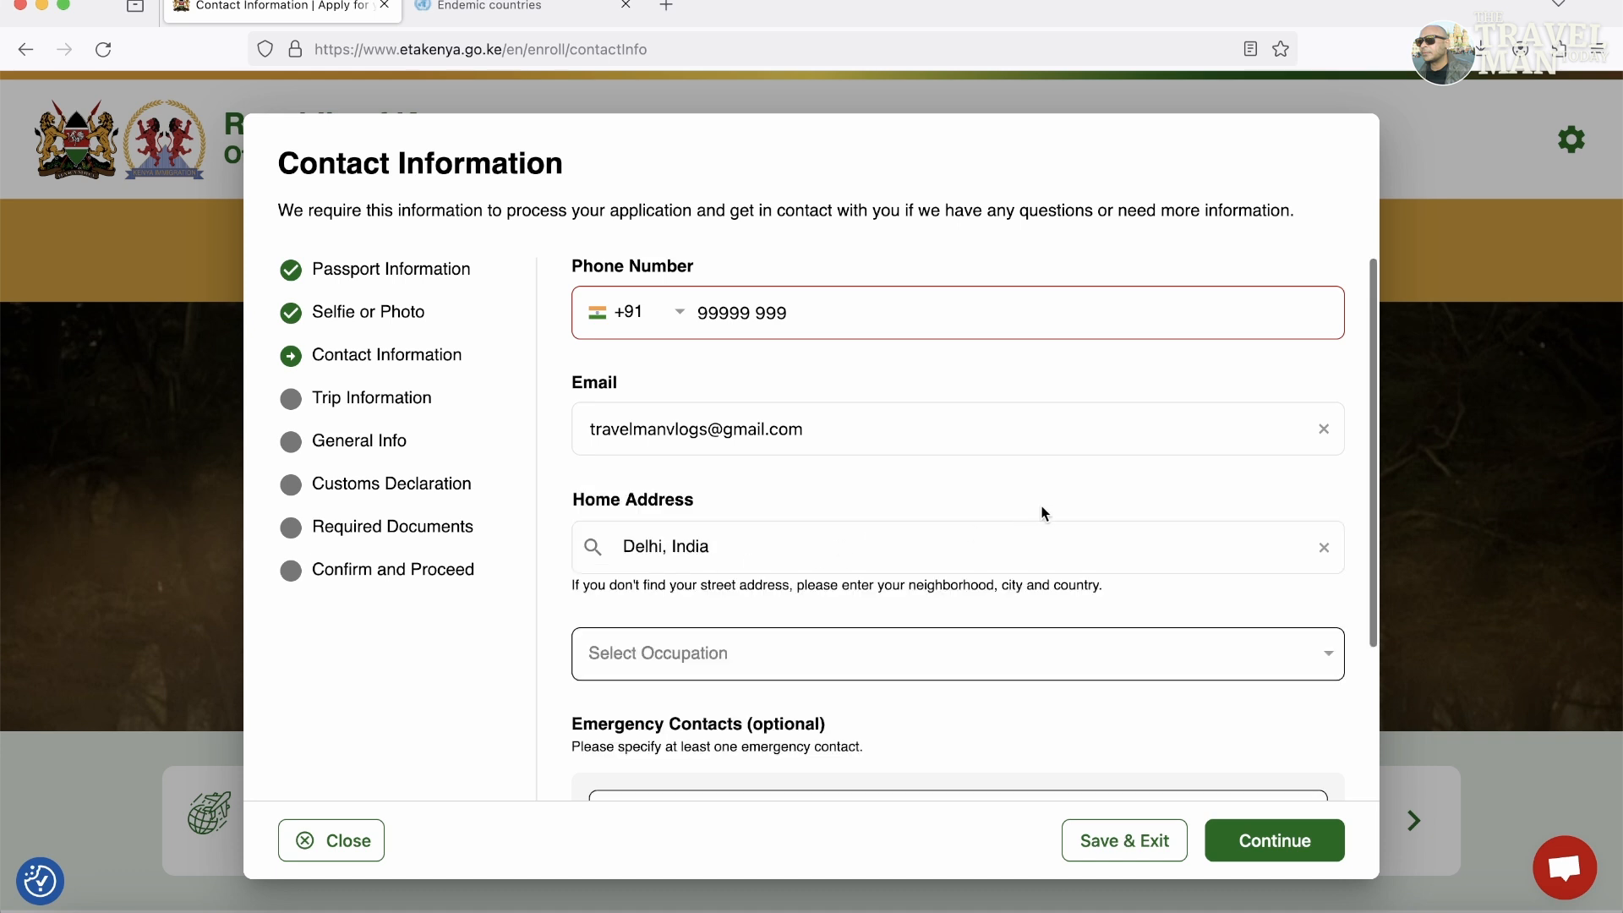
{"action": "scroll", "coordinate": [1065, 503], "scroll_direction": "down", "scroll_amount": 4}
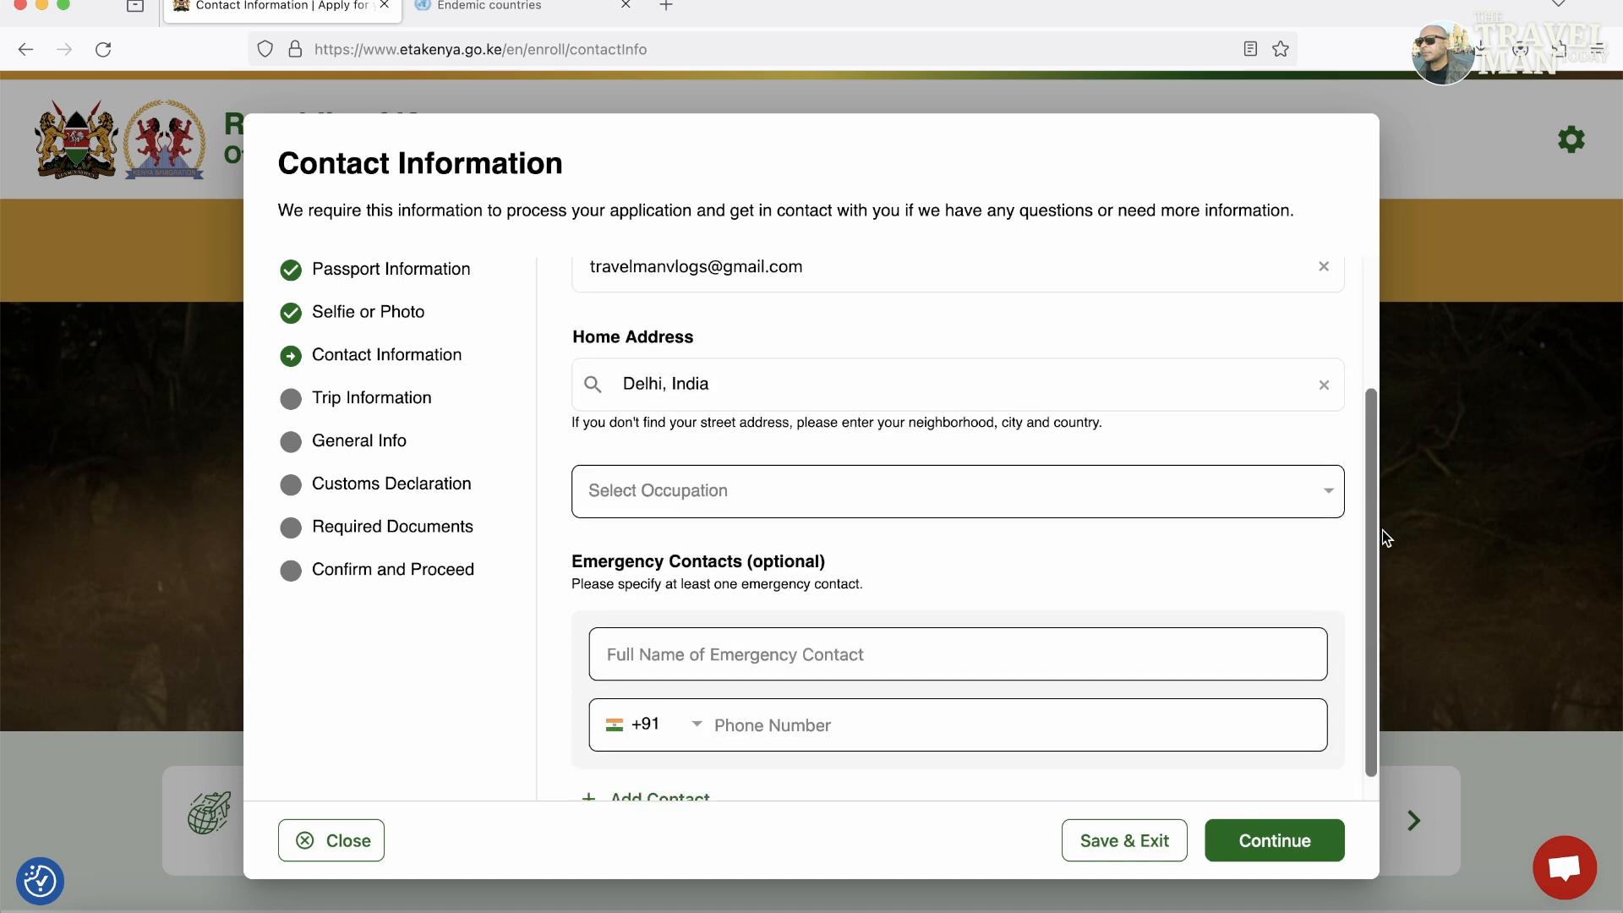
{"action": "left_click", "coordinate": [1076, 509]}
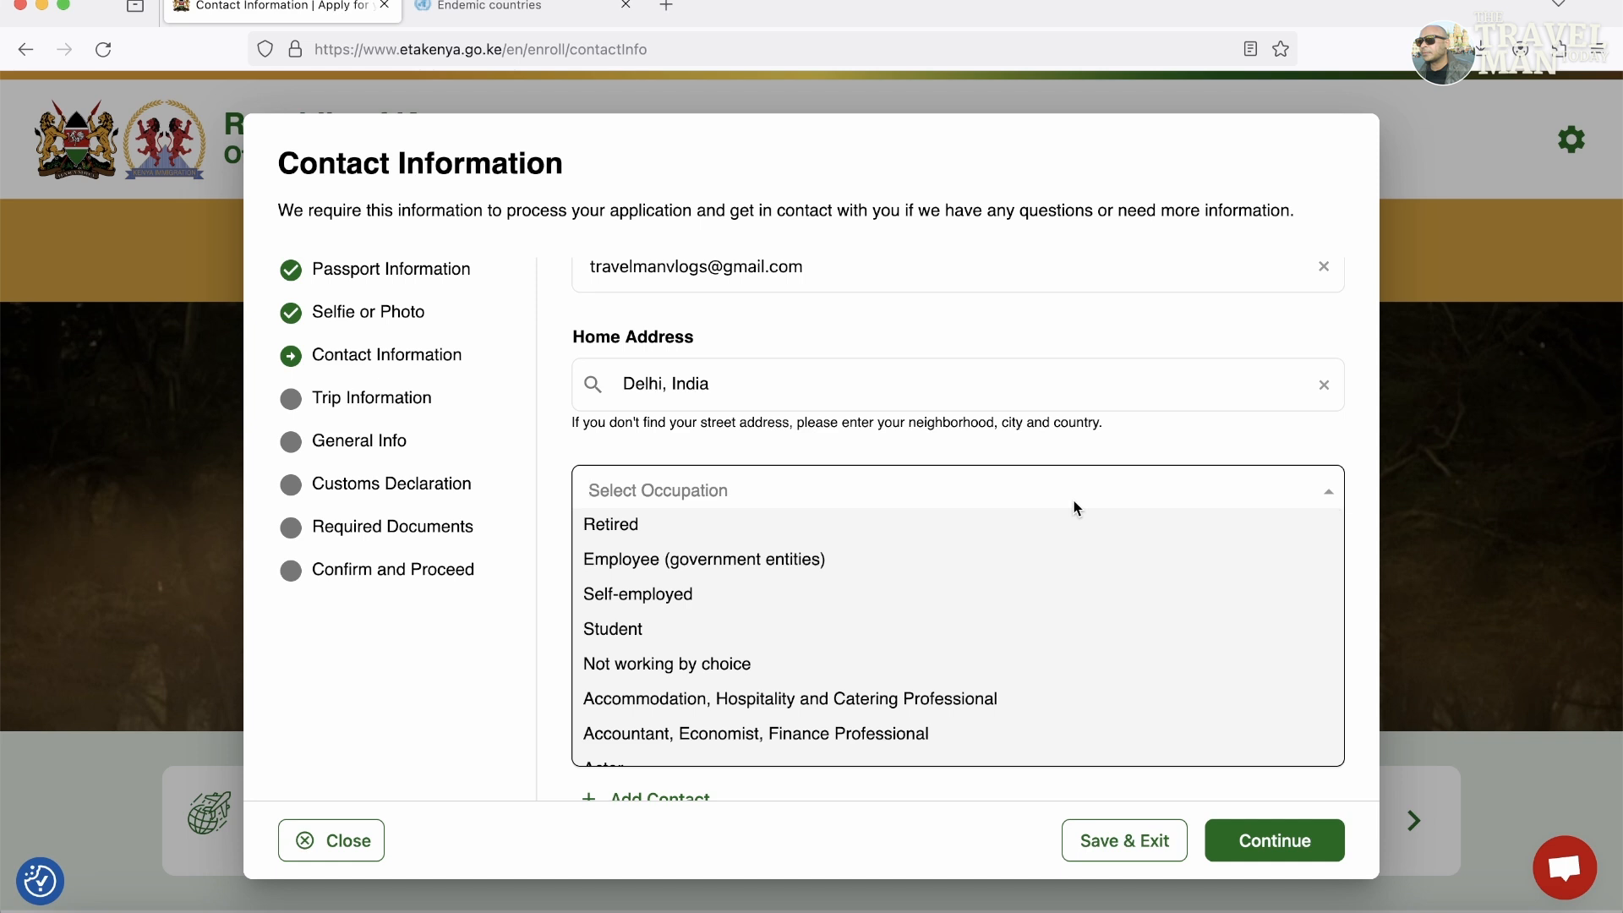
{"action": "left_click", "coordinate": [673, 602]}
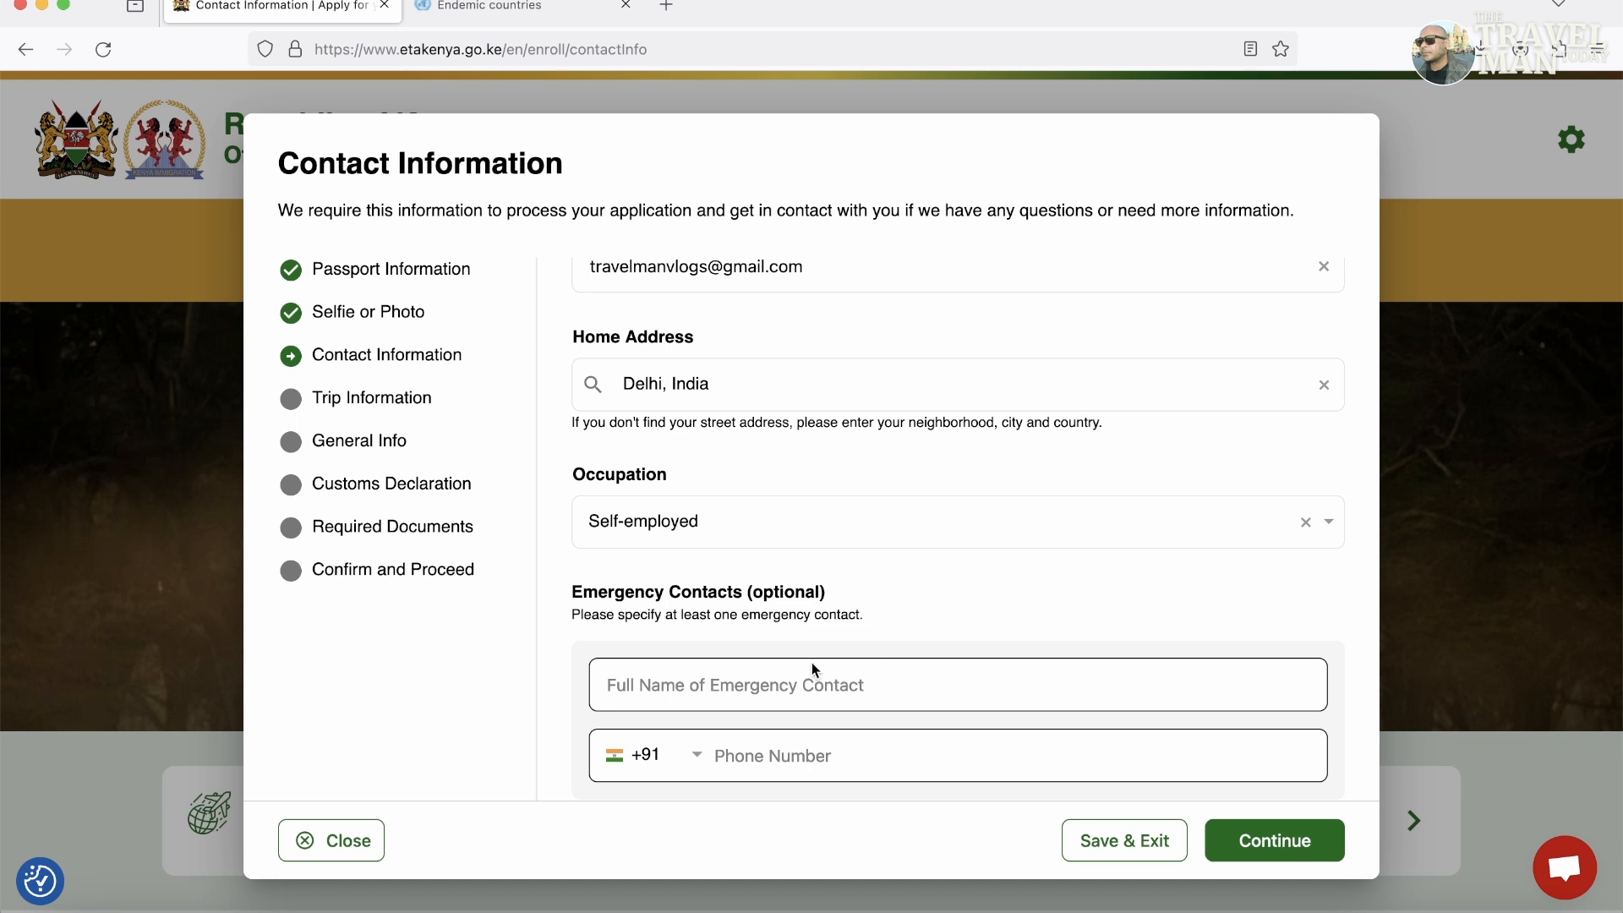
Fill in the emergency contact's name and phone number.
{"action": "left_click", "coordinate": [785, 687]}
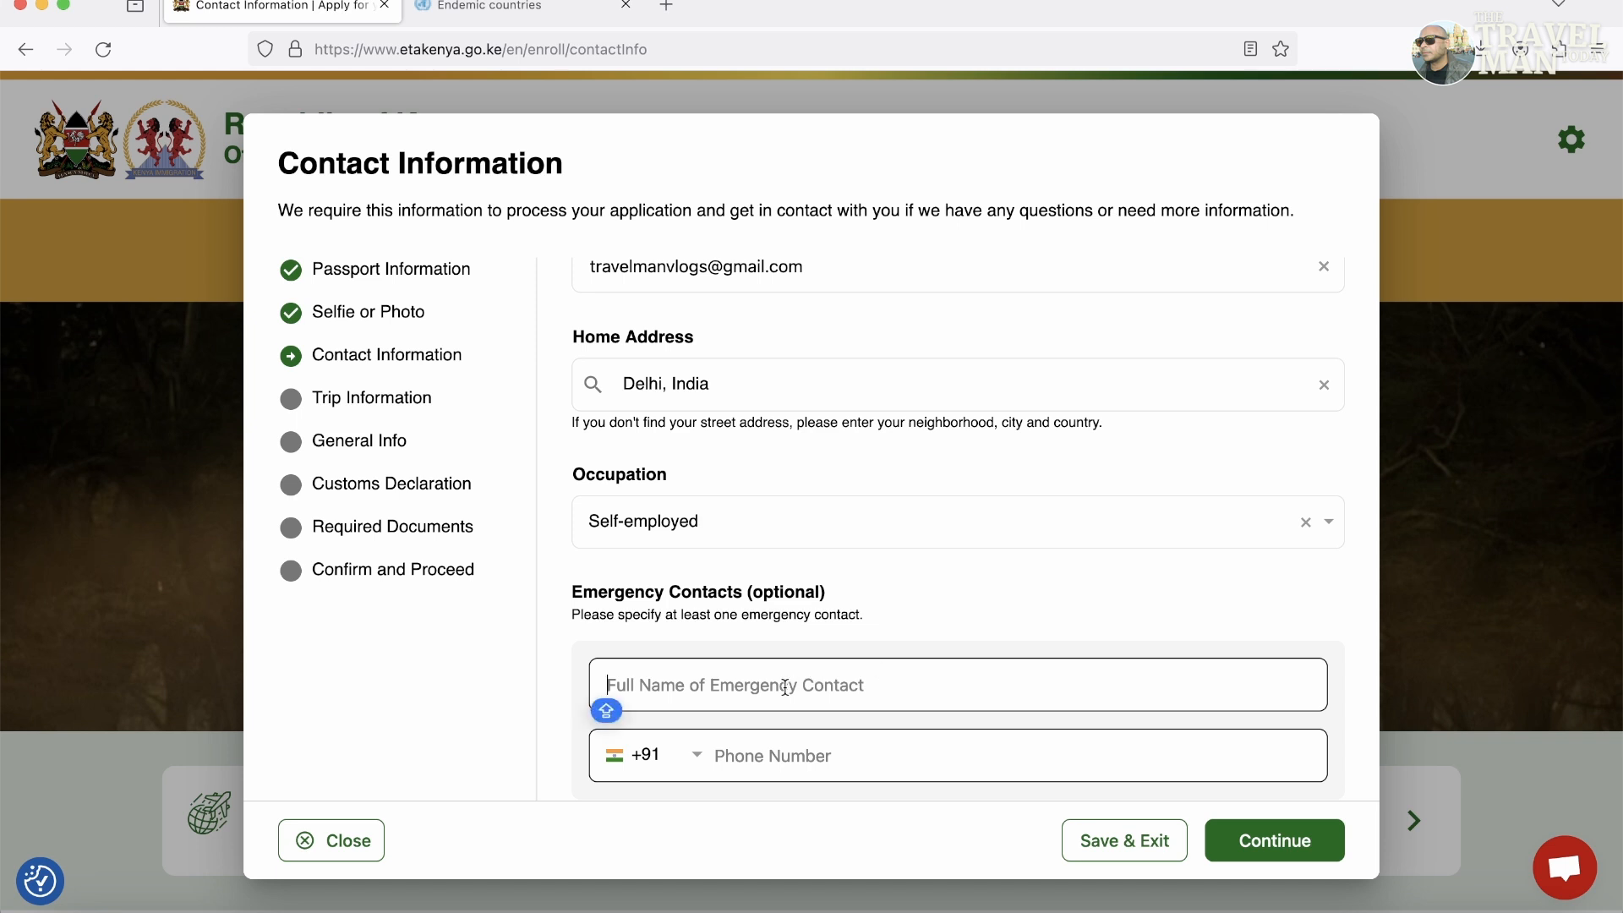
{"action": "type", "text": "Ravi"}
{"action": "left_click", "coordinate": [852, 771]}
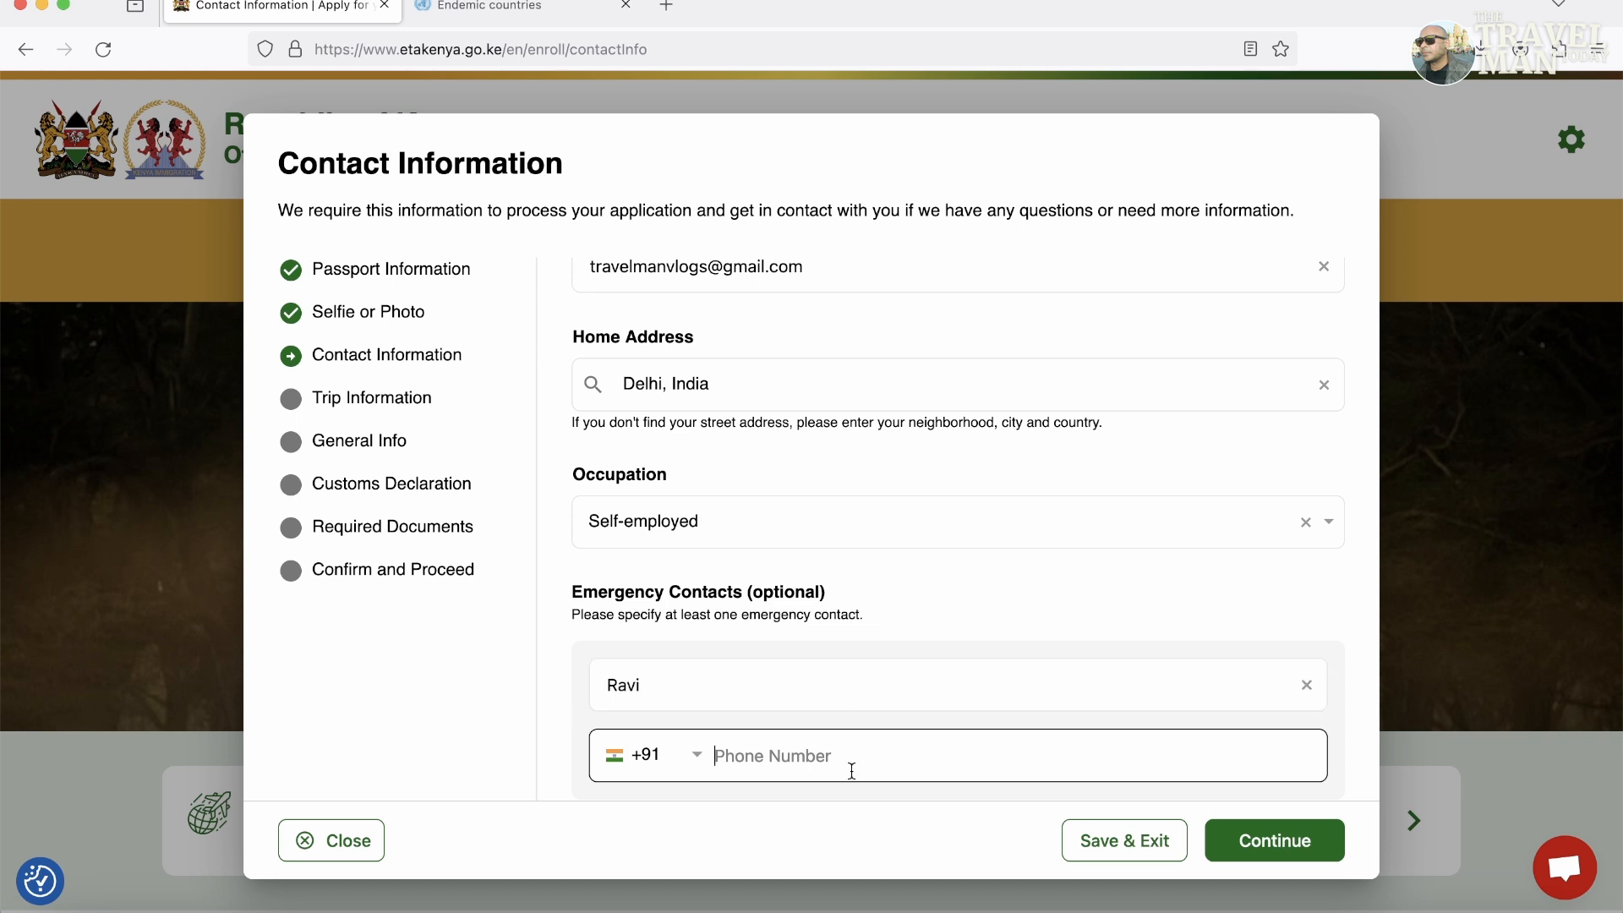
{"action": "type", "text": "88888888"}
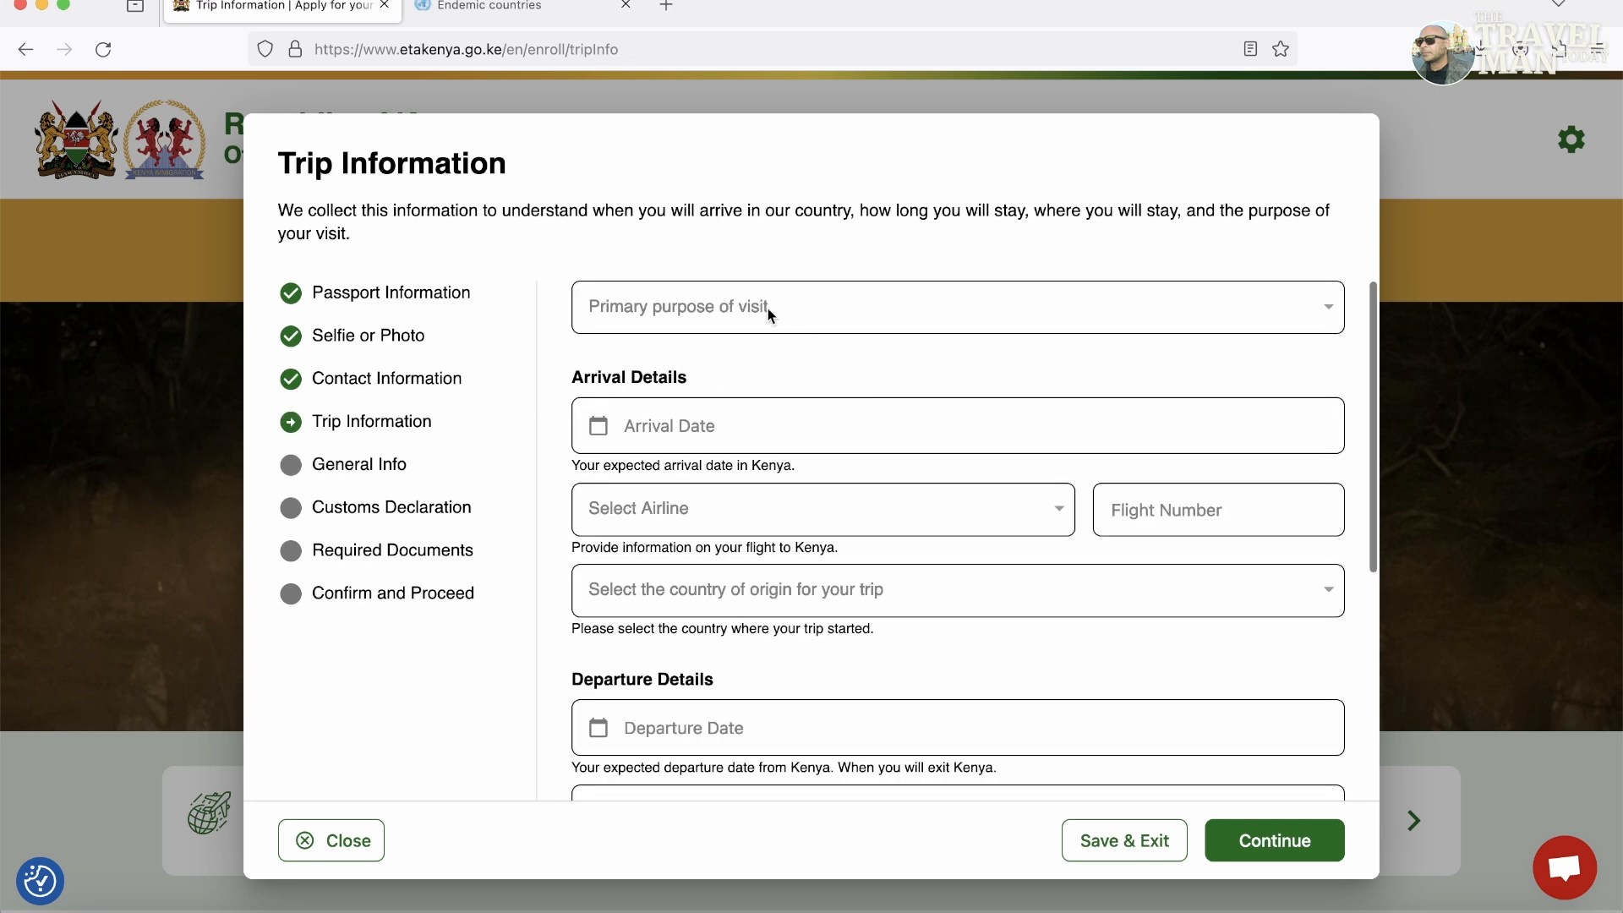
Set the purpose of visit to Tourism with arrival on 24 Jan 2024.
{"action": "left_click", "coordinate": [727, 311]}
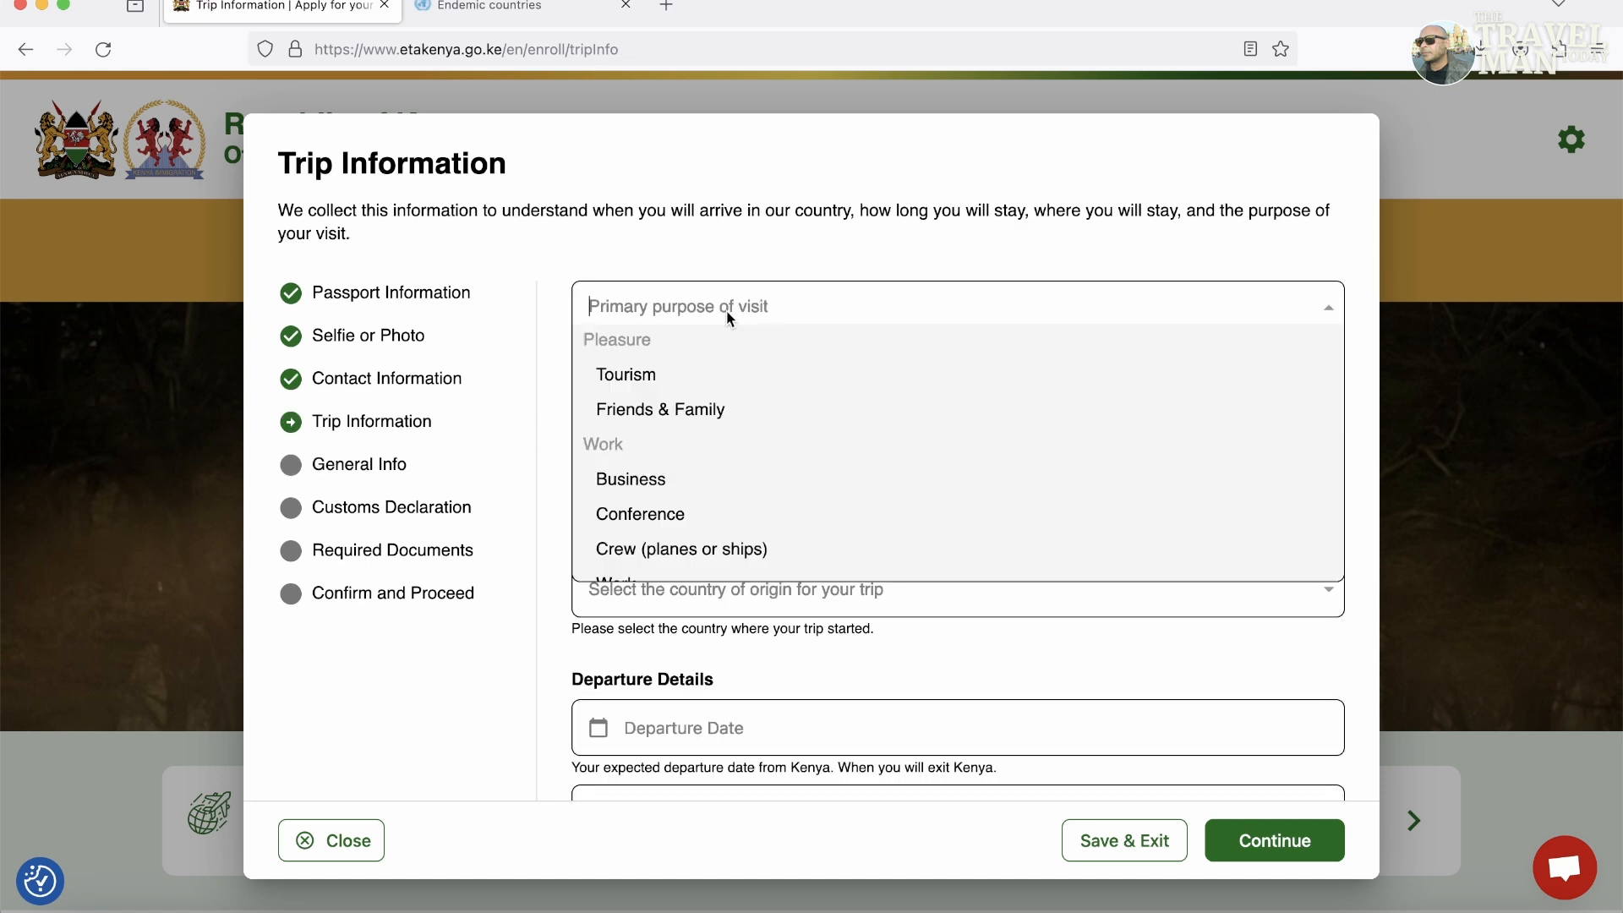
{"action": "left_click", "coordinate": [667, 388]}
{"action": "left_click", "coordinate": [699, 460]}
{"action": "left_click", "coordinate": [783, 779]}
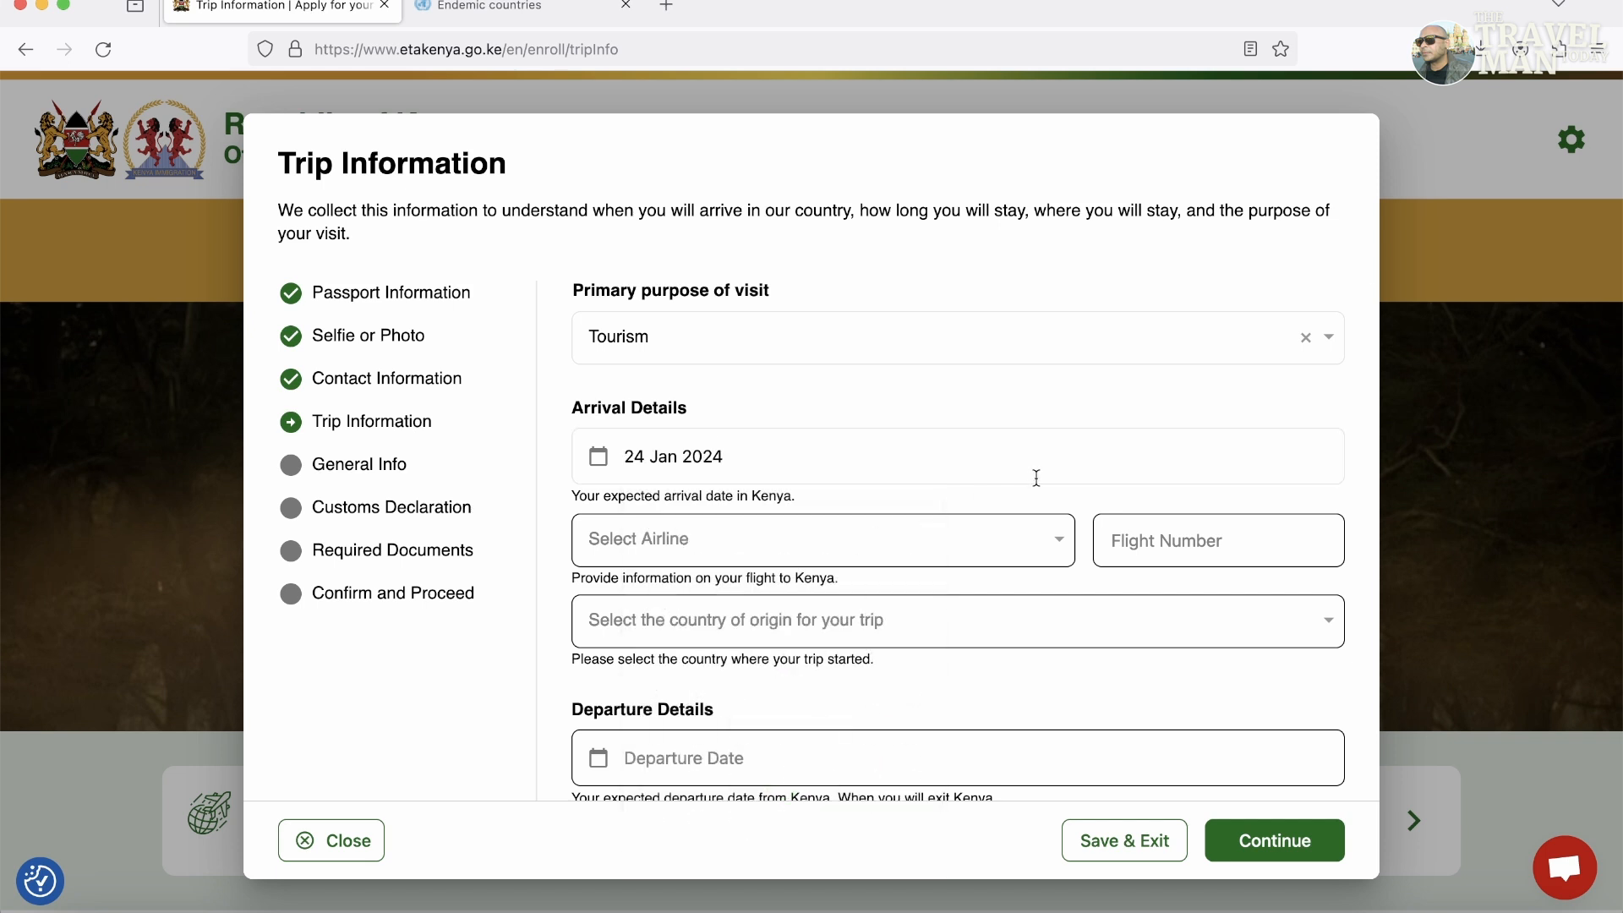
Set the arriving flight to Air India flight 961.
{"action": "left_click", "coordinate": [703, 558]}
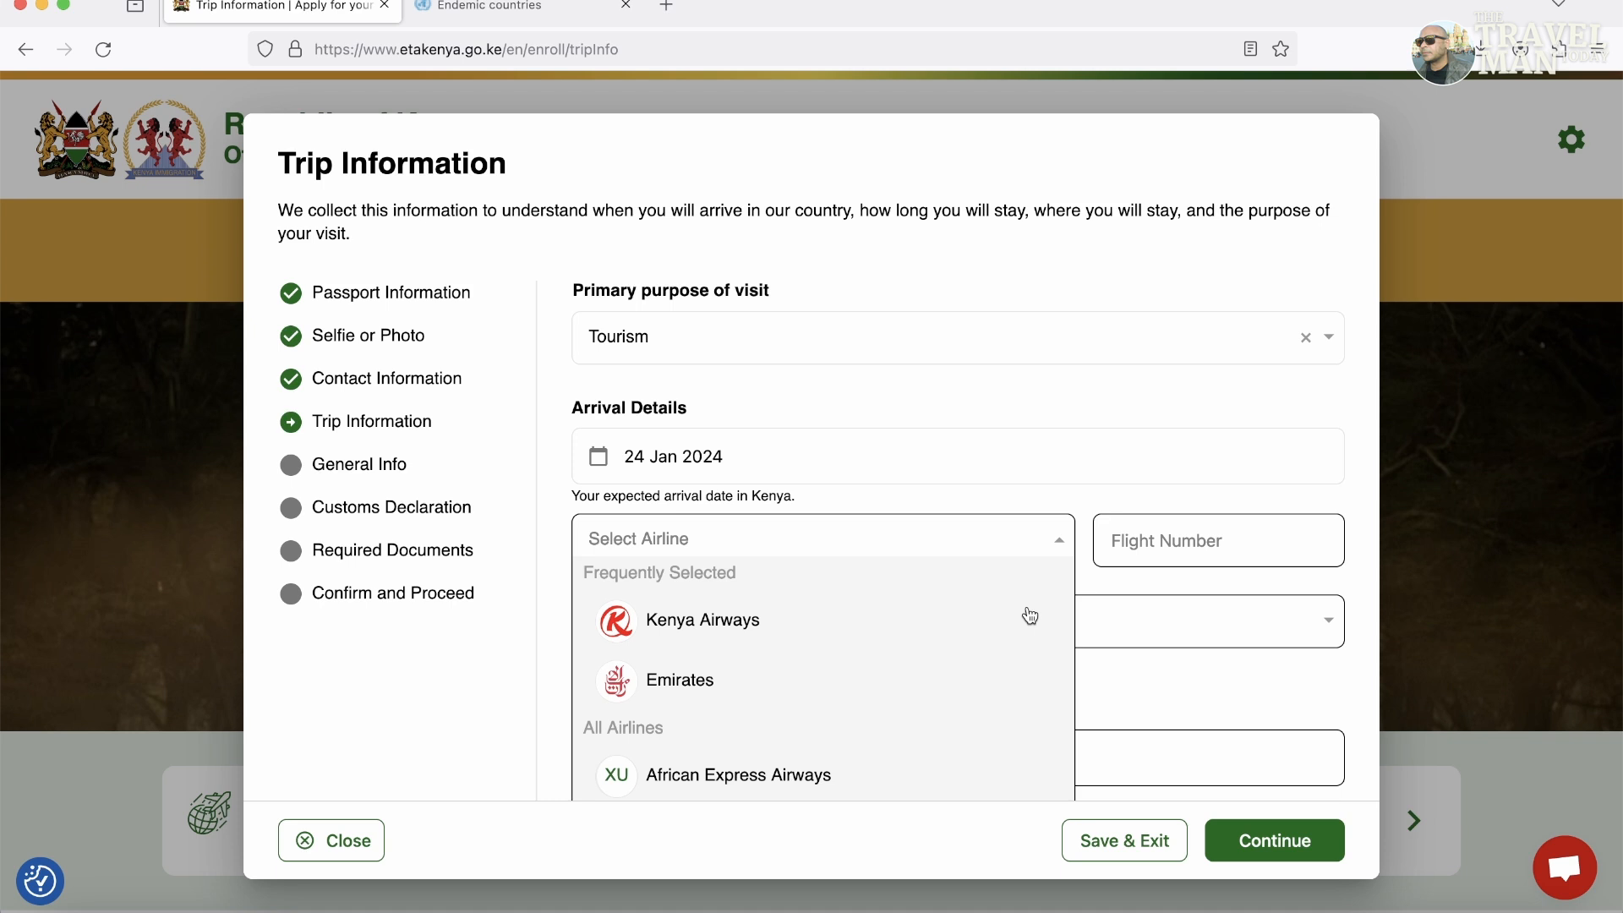
{"action": "left_click", "coordinate": [723, 689]}
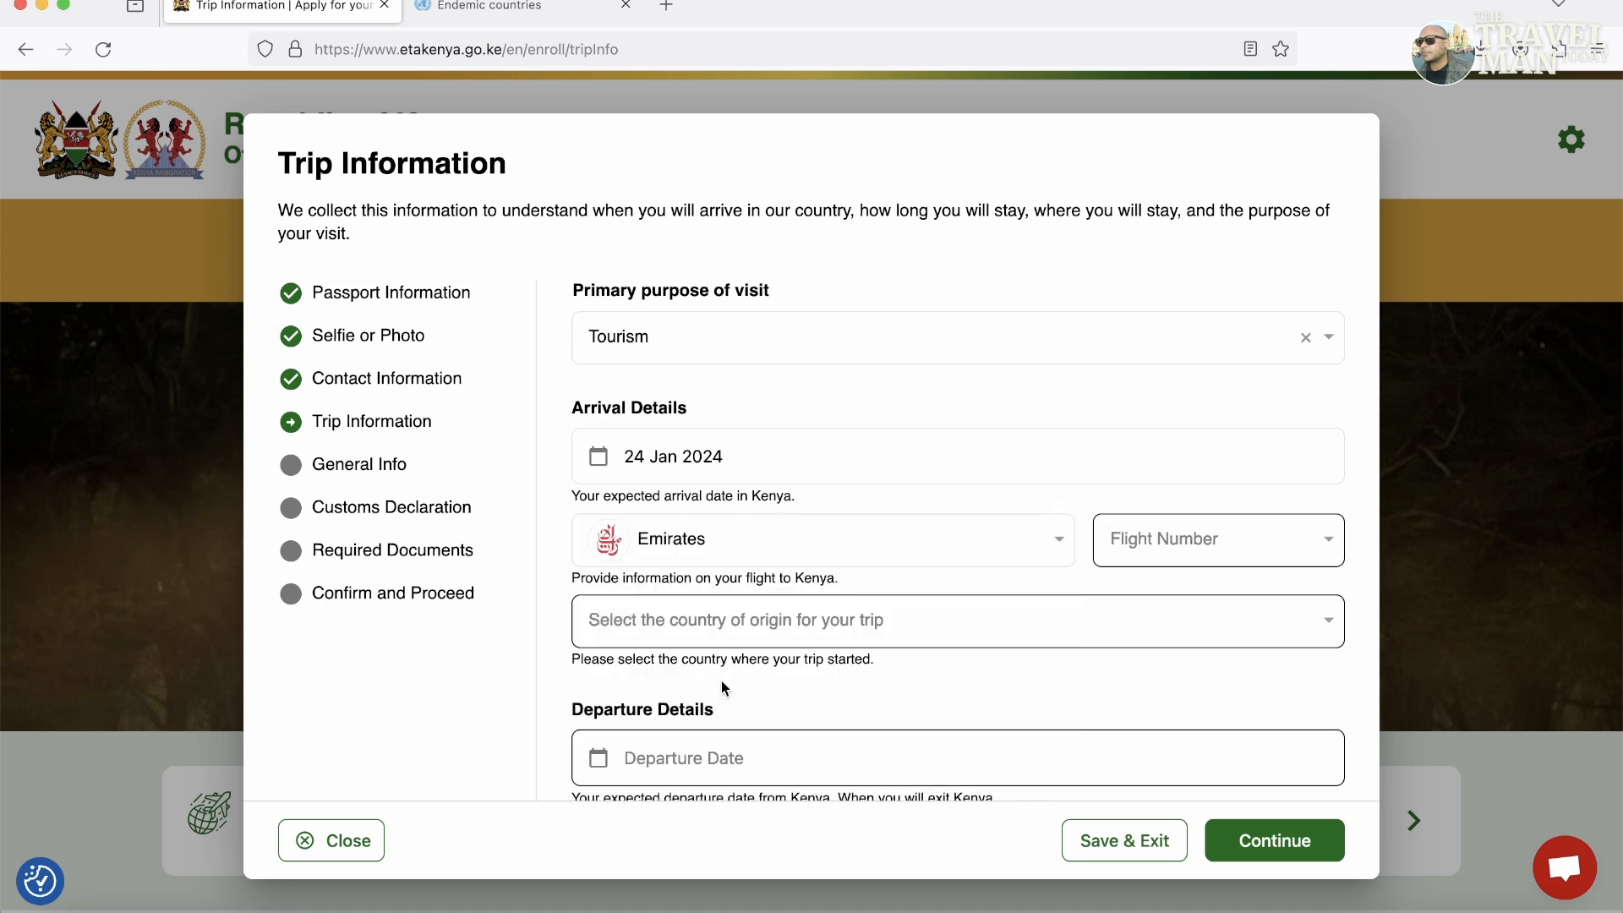
{"action": "left_click", "coordinate": [1243, 542]}
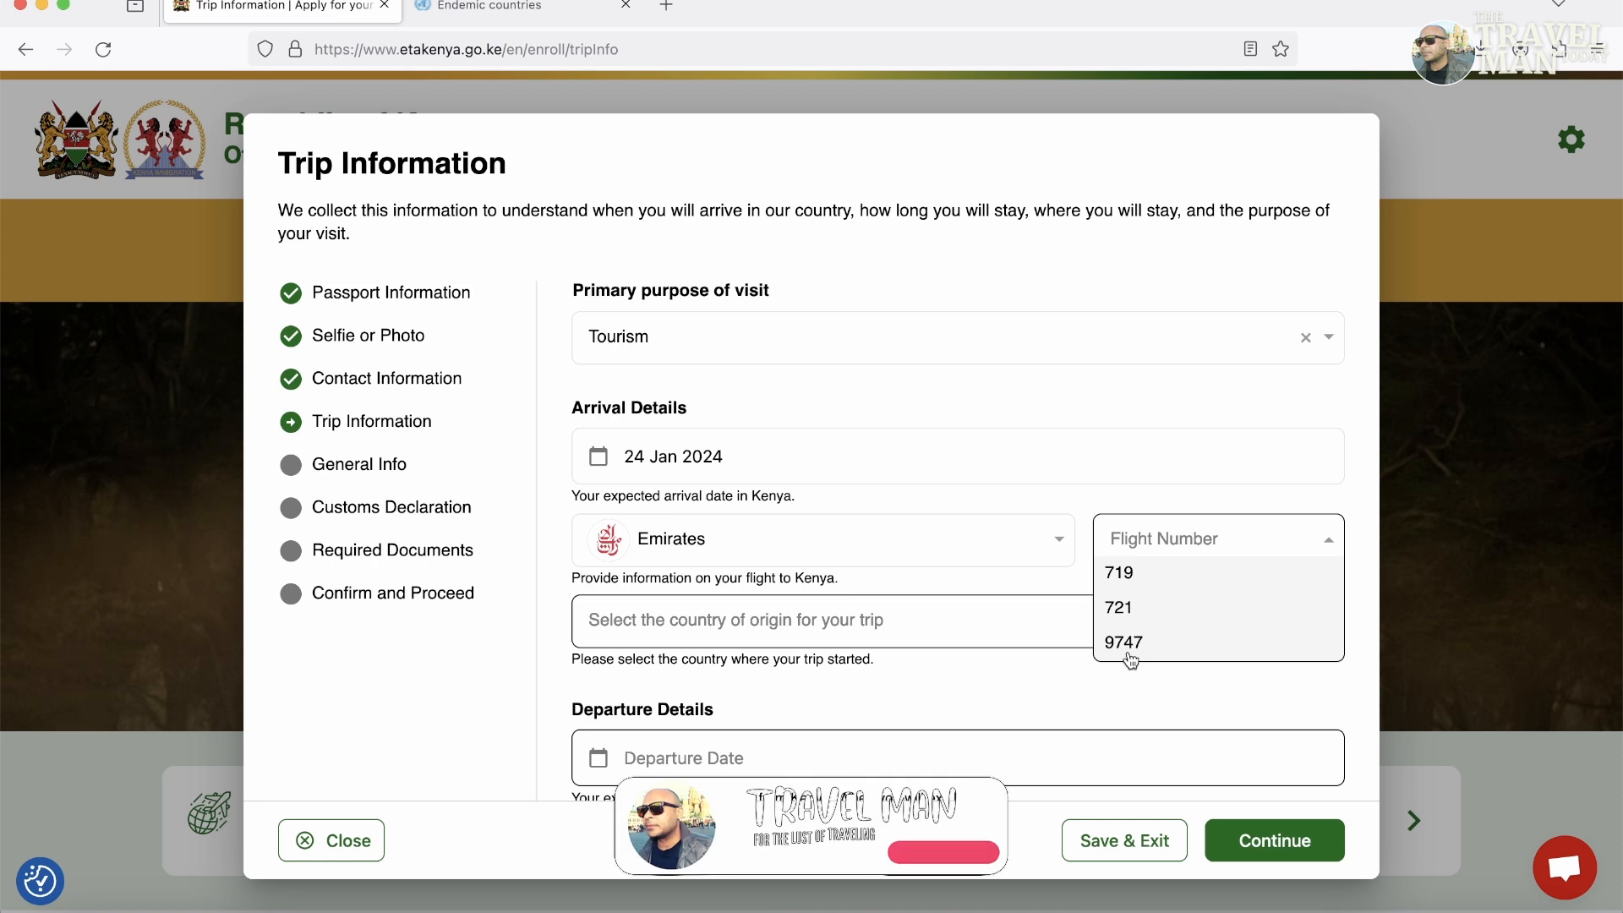
{"action": "left_click", "coordinate": [1125, 581]}
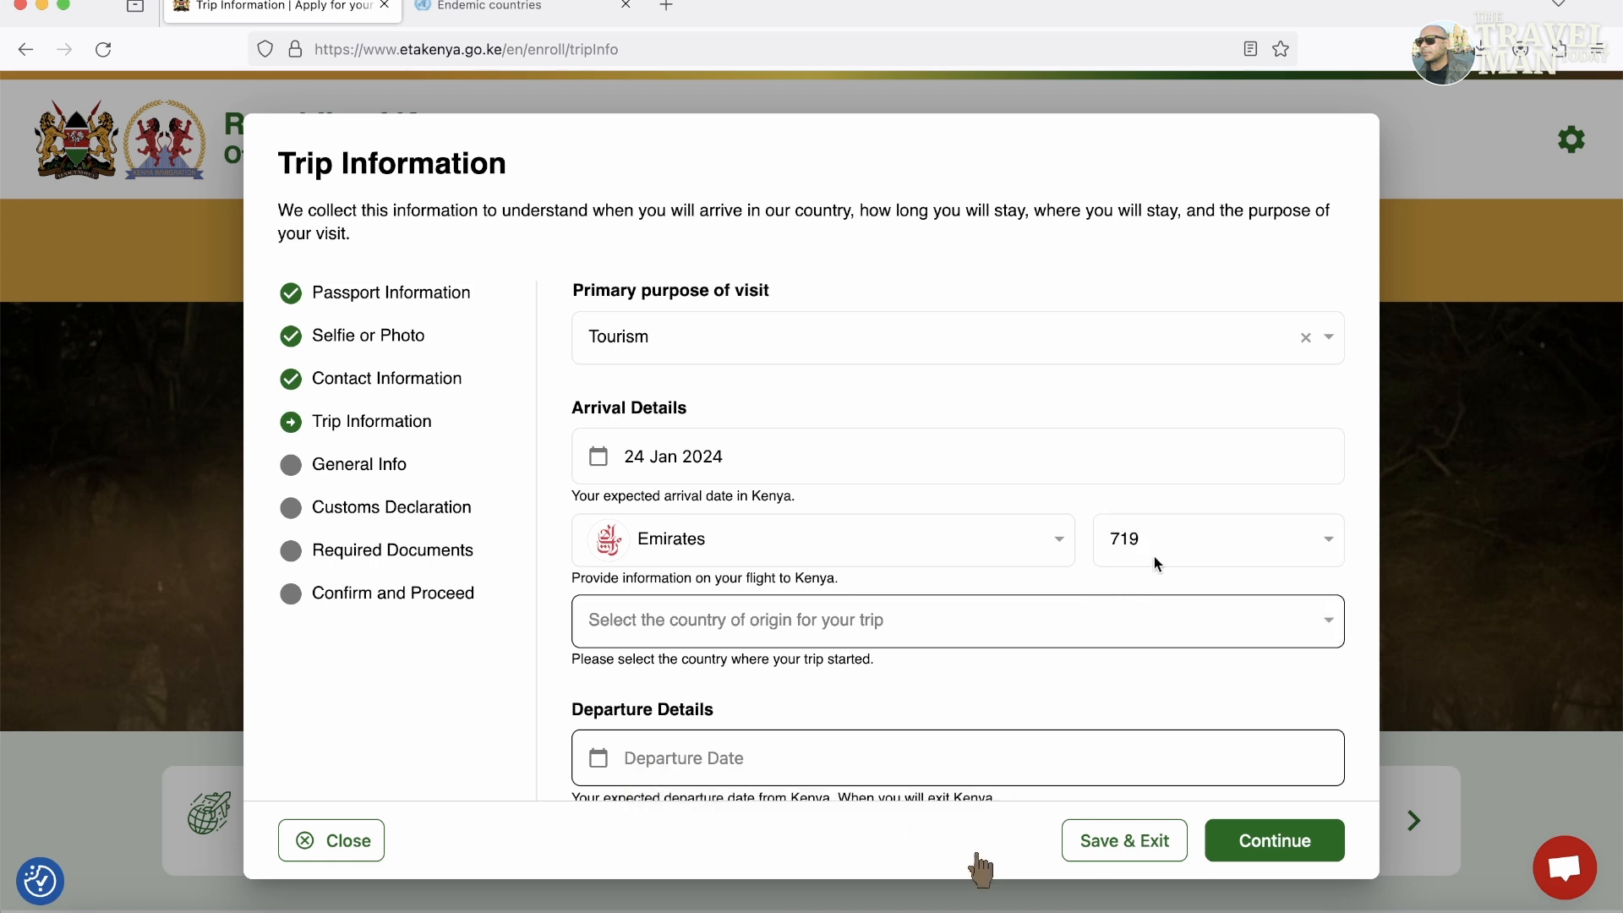
{"action": "left_click", "coordinate": [1155, 561]}
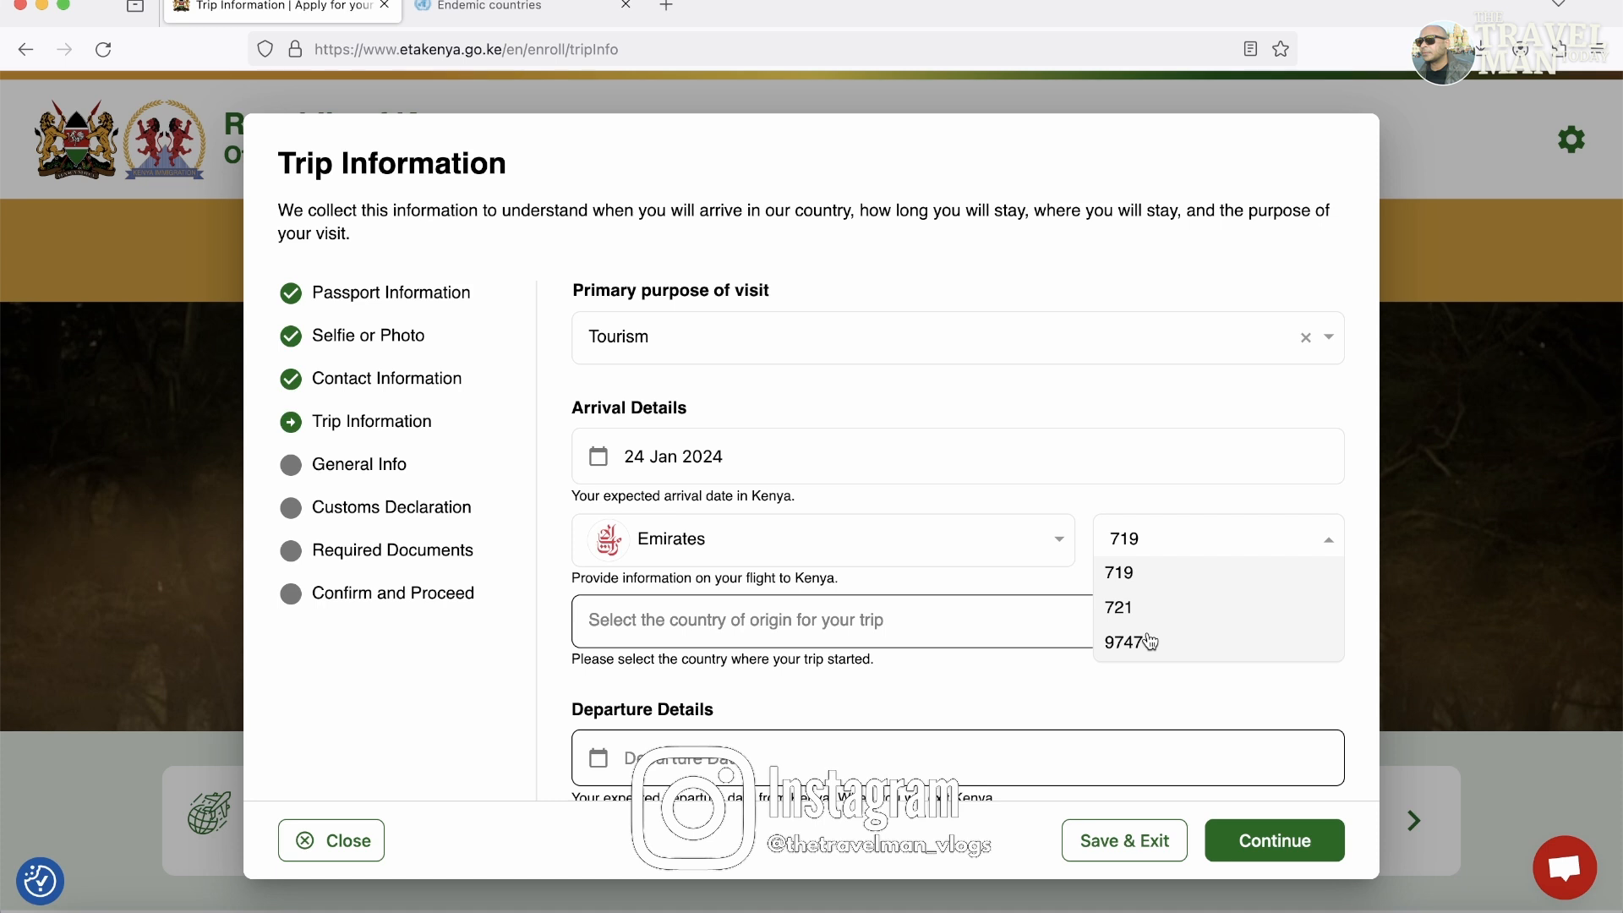
{"action": "left_click", "coordinate": [897, 546]}
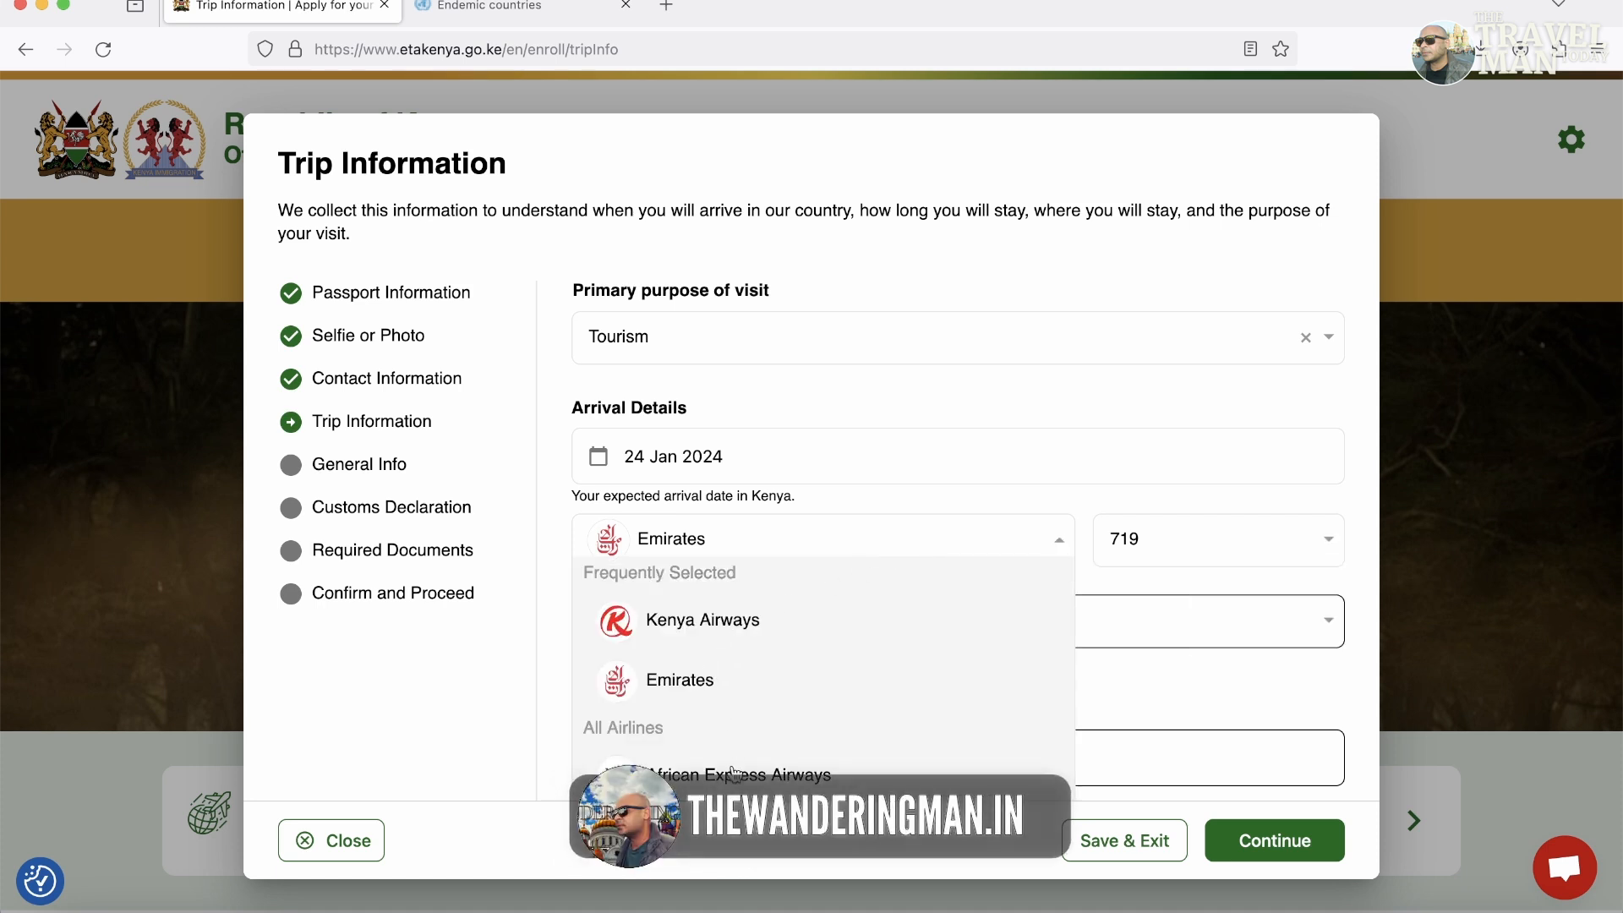
{"action": "scroll", "coordinate": [735, 771], "scroll_direction": "down", "scroll_amount": 3}
{"action": "scroll", "coordinate": [735, 676], "scroll_direction": "down", "scroll_amount": 1}
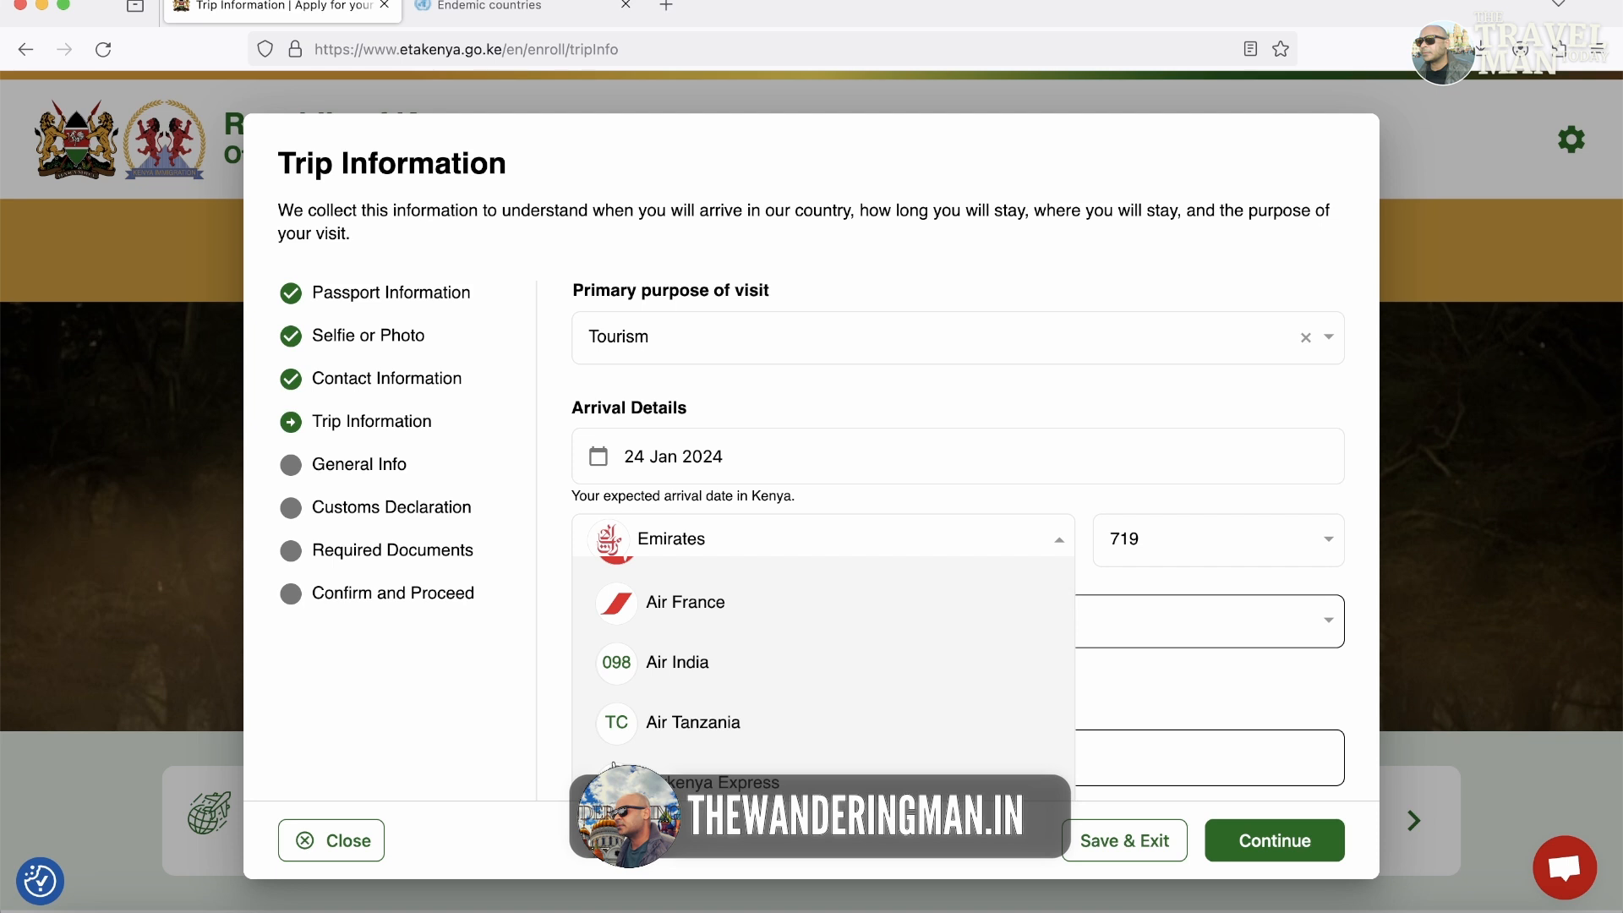
{"action": "left_click", "coordinate": [655, 674]}
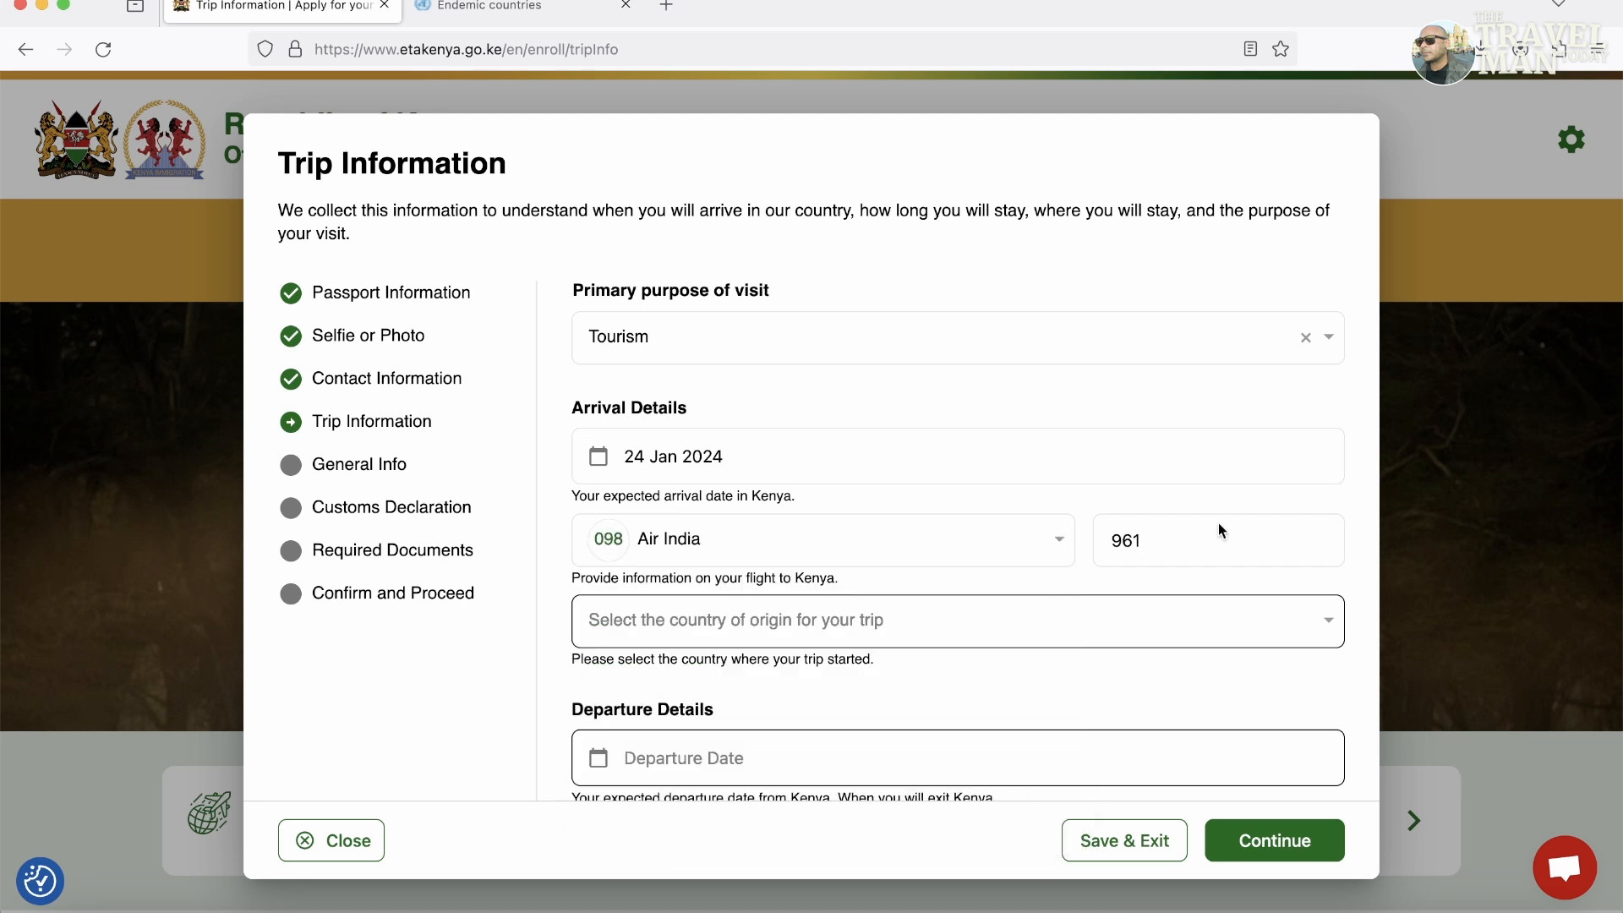
{"action": "left_click", "coordinate": [1042, 613]}
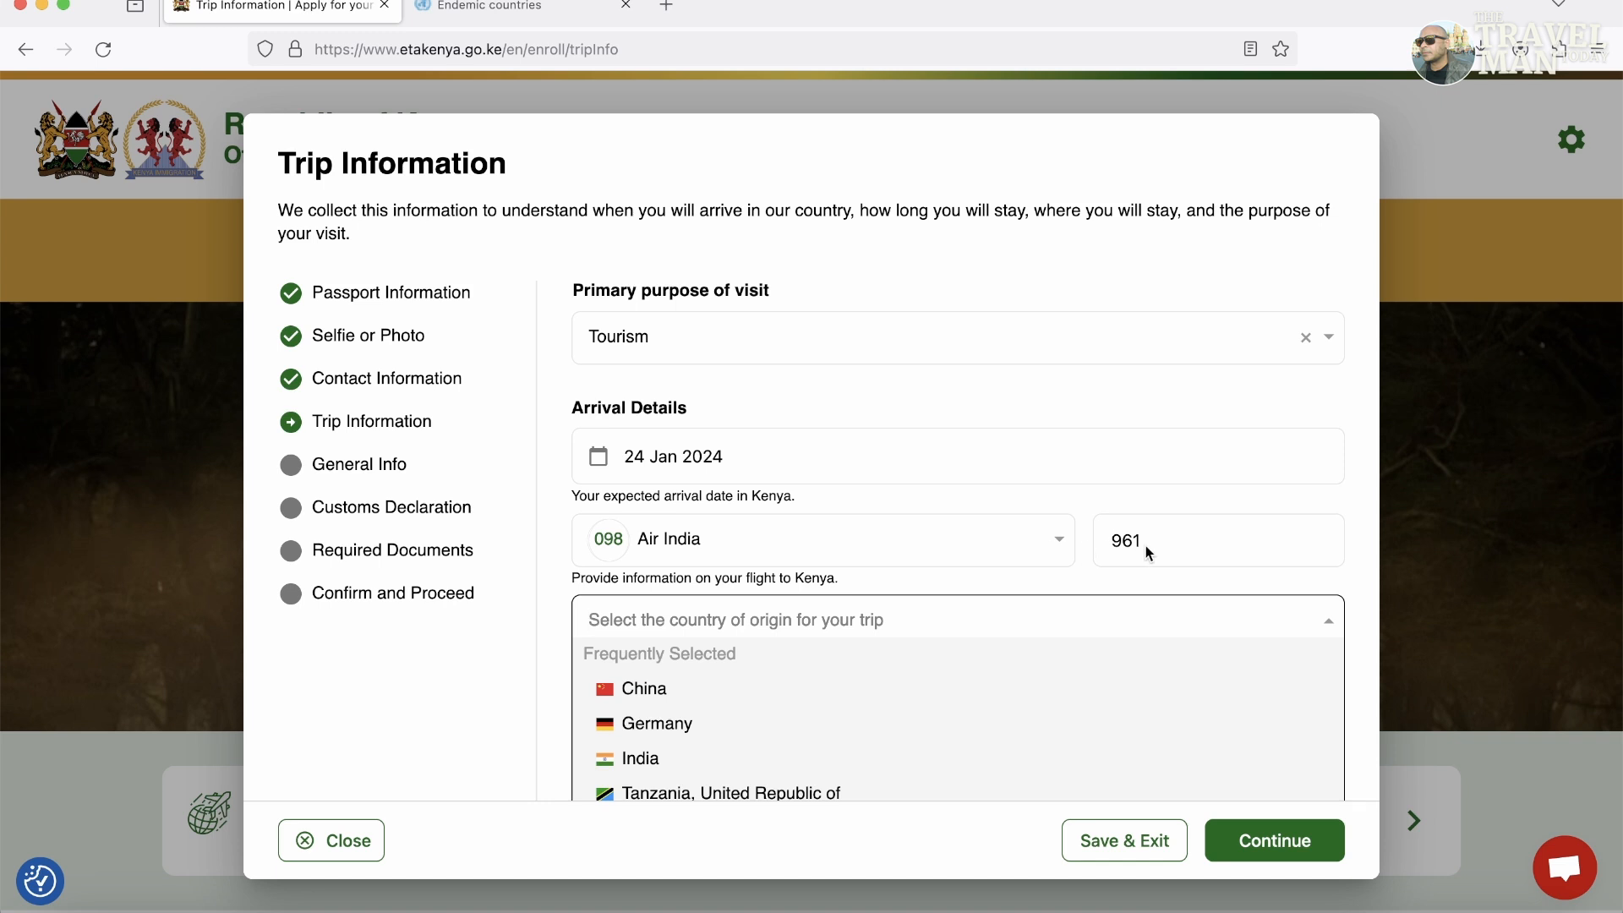
{"action": "double_click", "coordinate": [1116, 544]}
Set India as country of origin and departure on 31 Jan 2024, then submit.
{"action": "left_click", "coordinate": [1089, 526]}
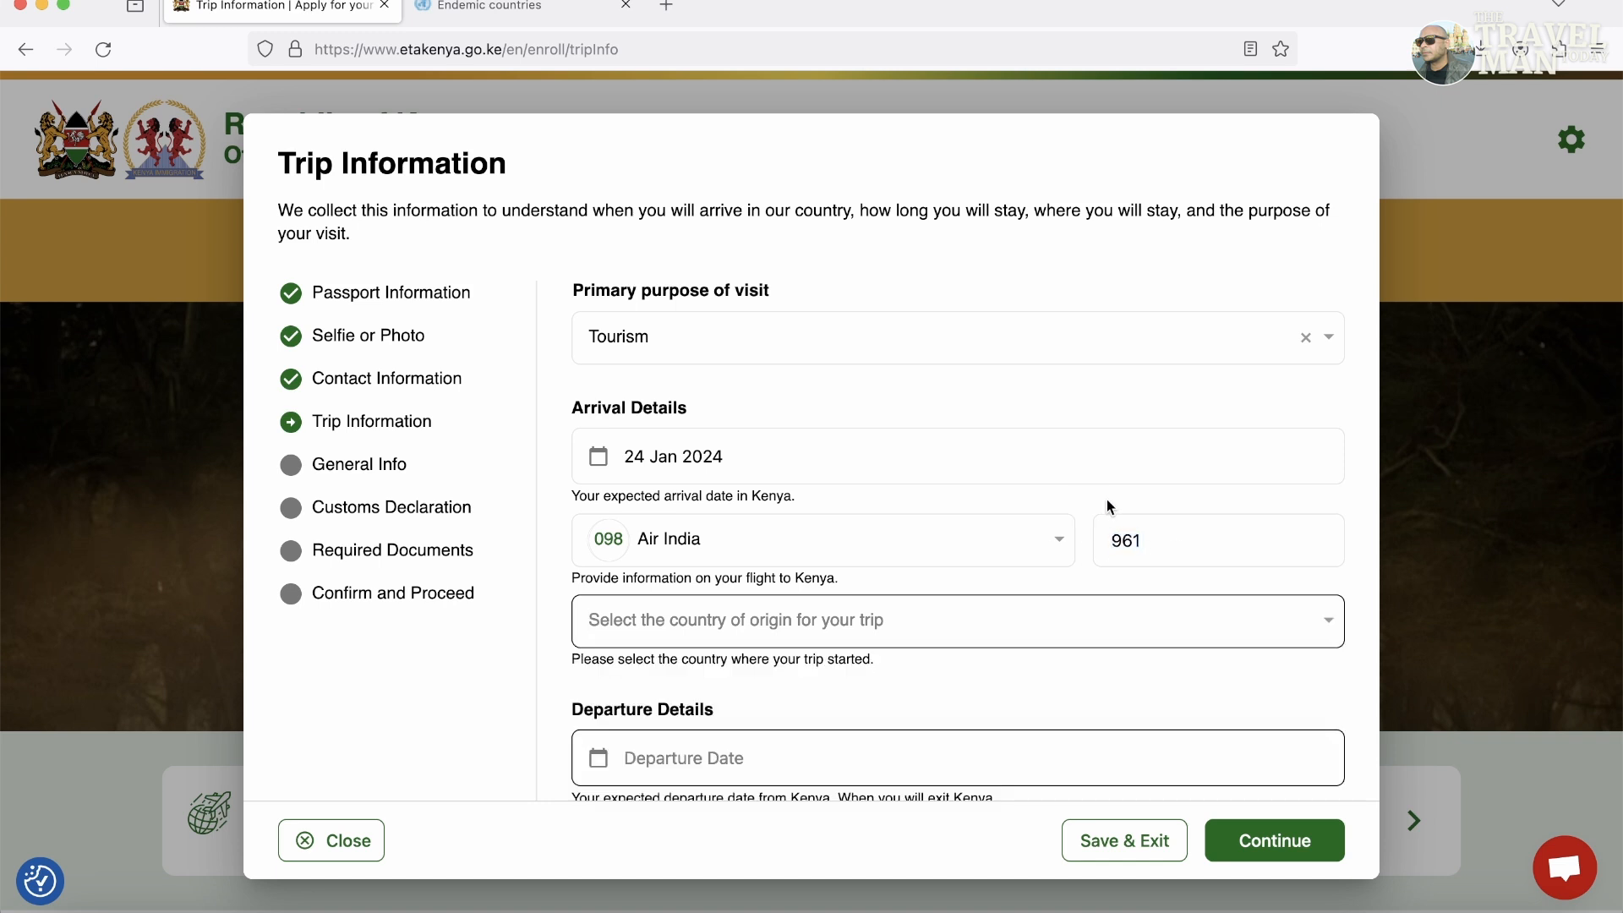
{"action": "left_click", "coordinate": [832, 631]}
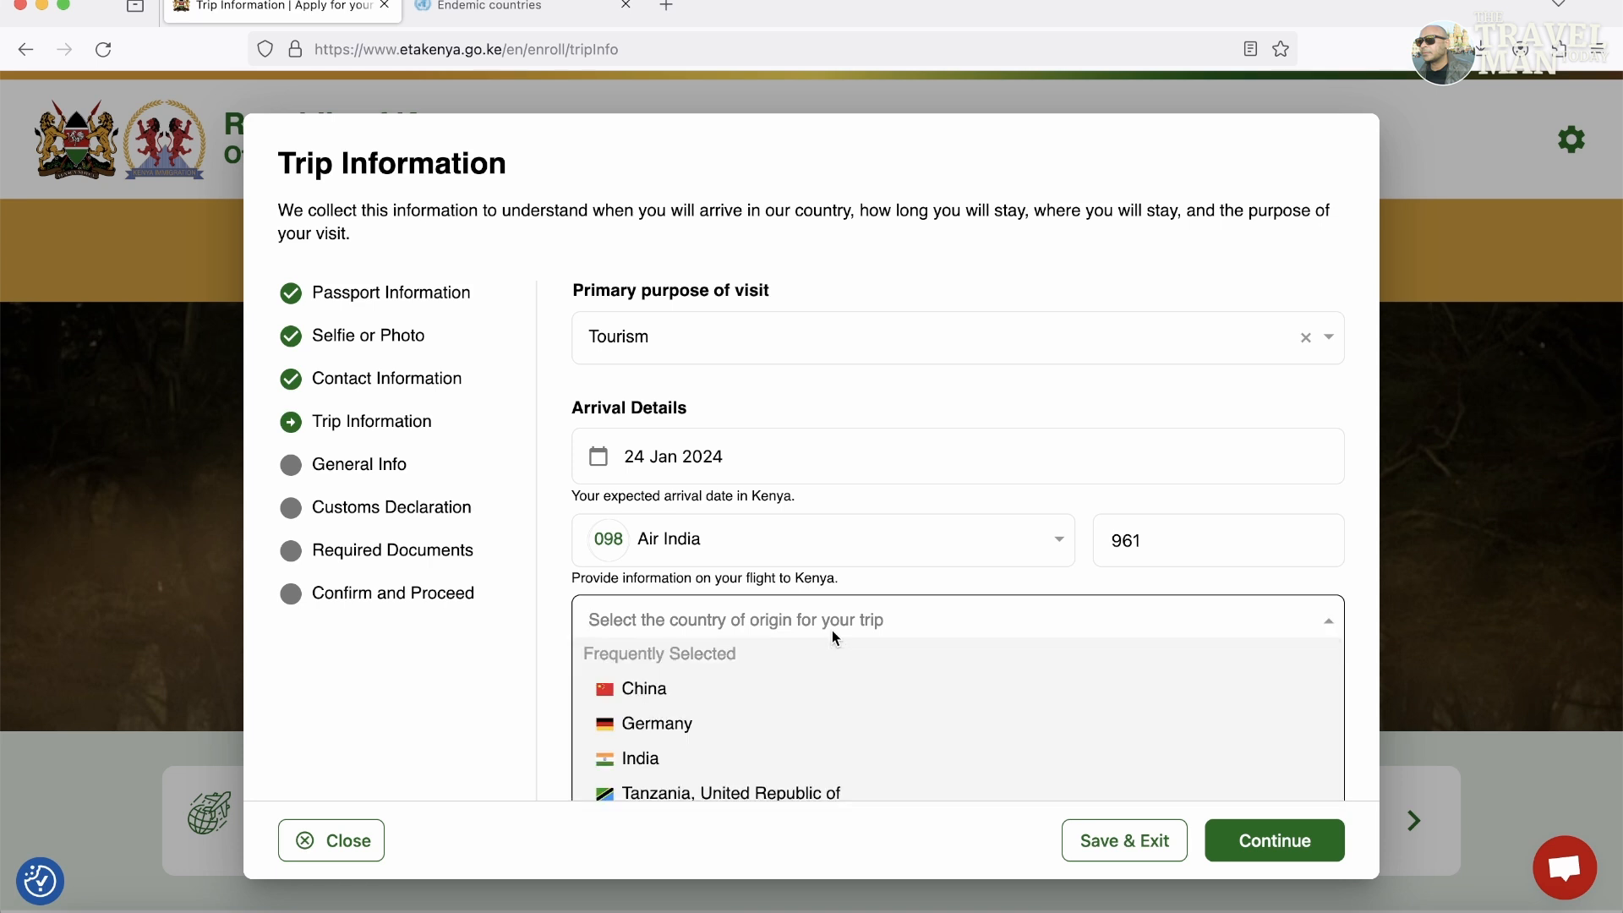
{"action": "type", "text": "In"}
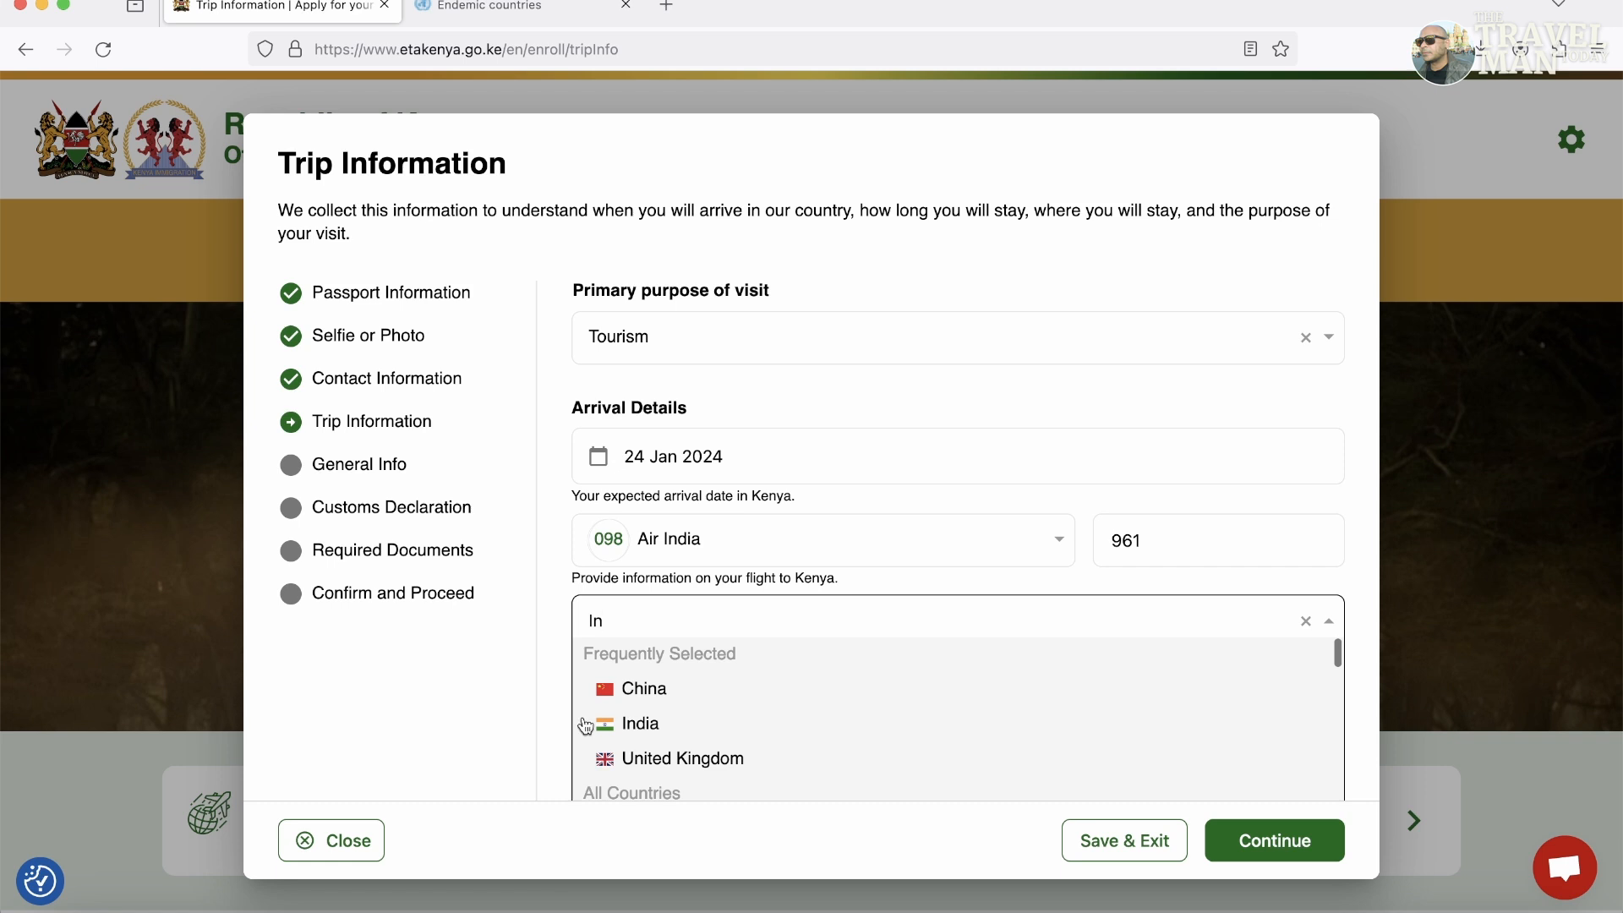
{"action": "left_click", "coordinate": [640, 724]}
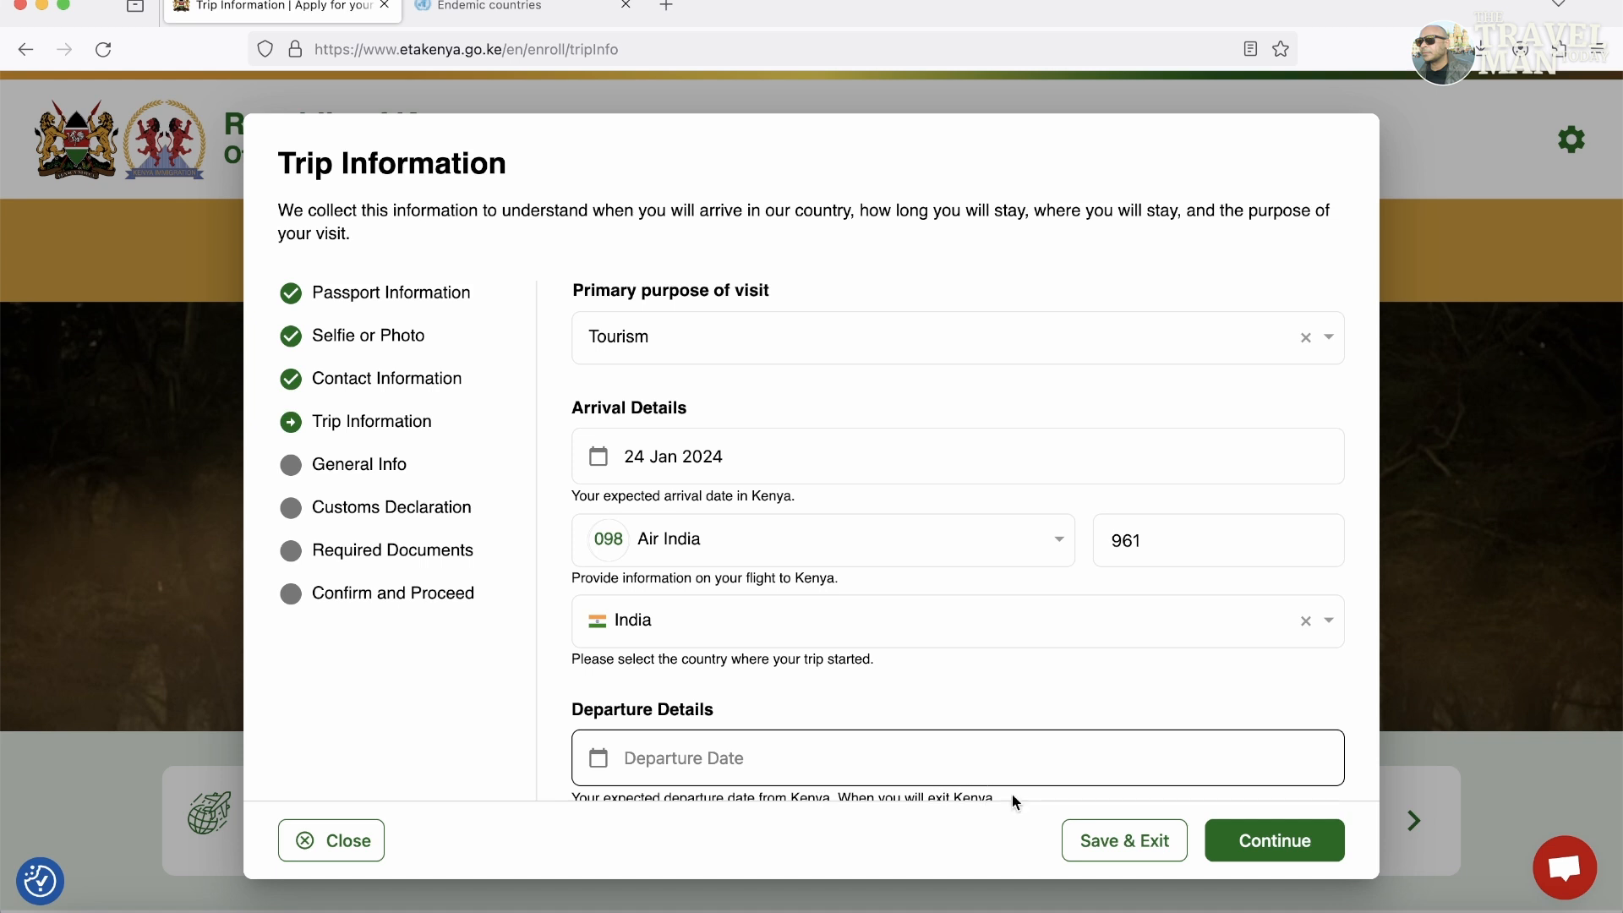
{"action": "left_click", "coordinate": [744, 755]}
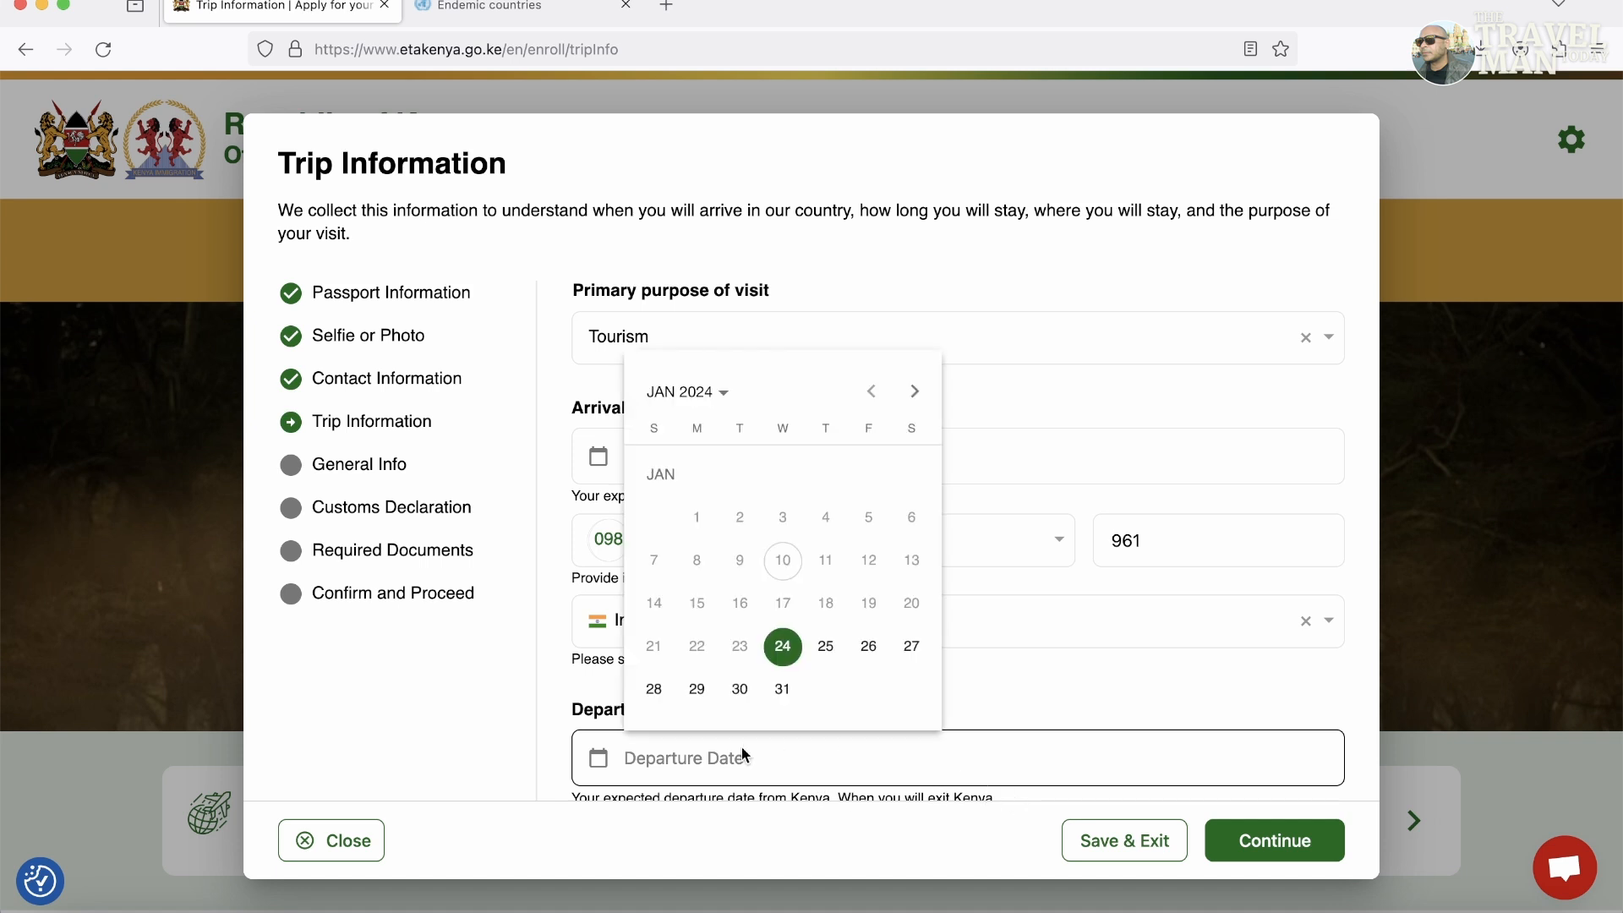
{"action": "left_click", "coordinate": [782, 690]}
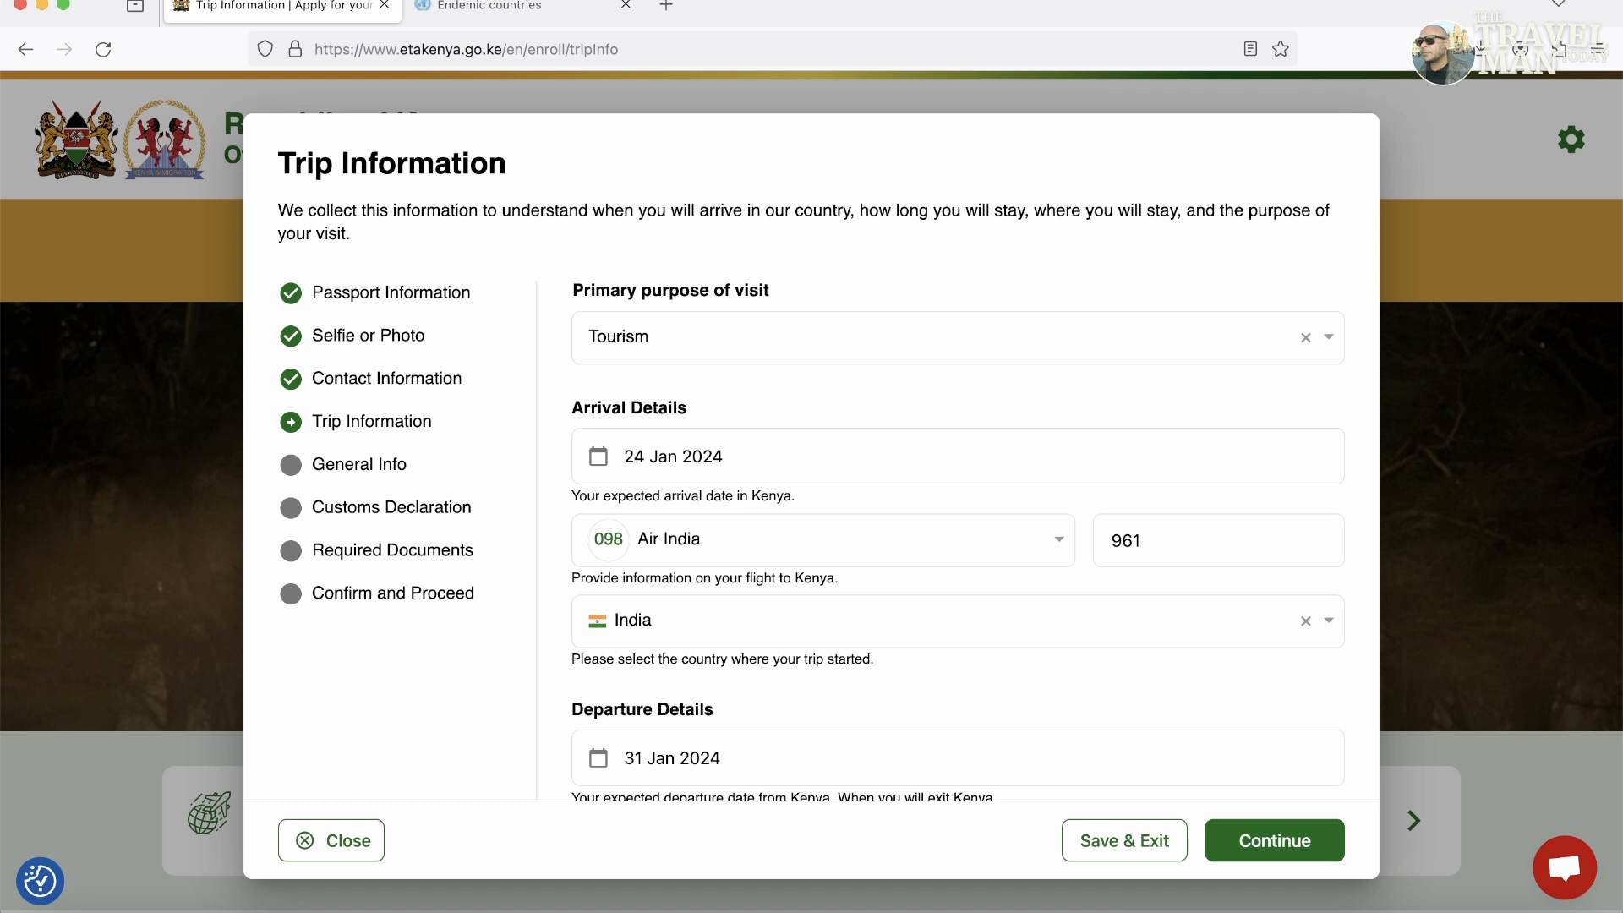
{"action": "left_click", "coordinate": [1309, 842]}
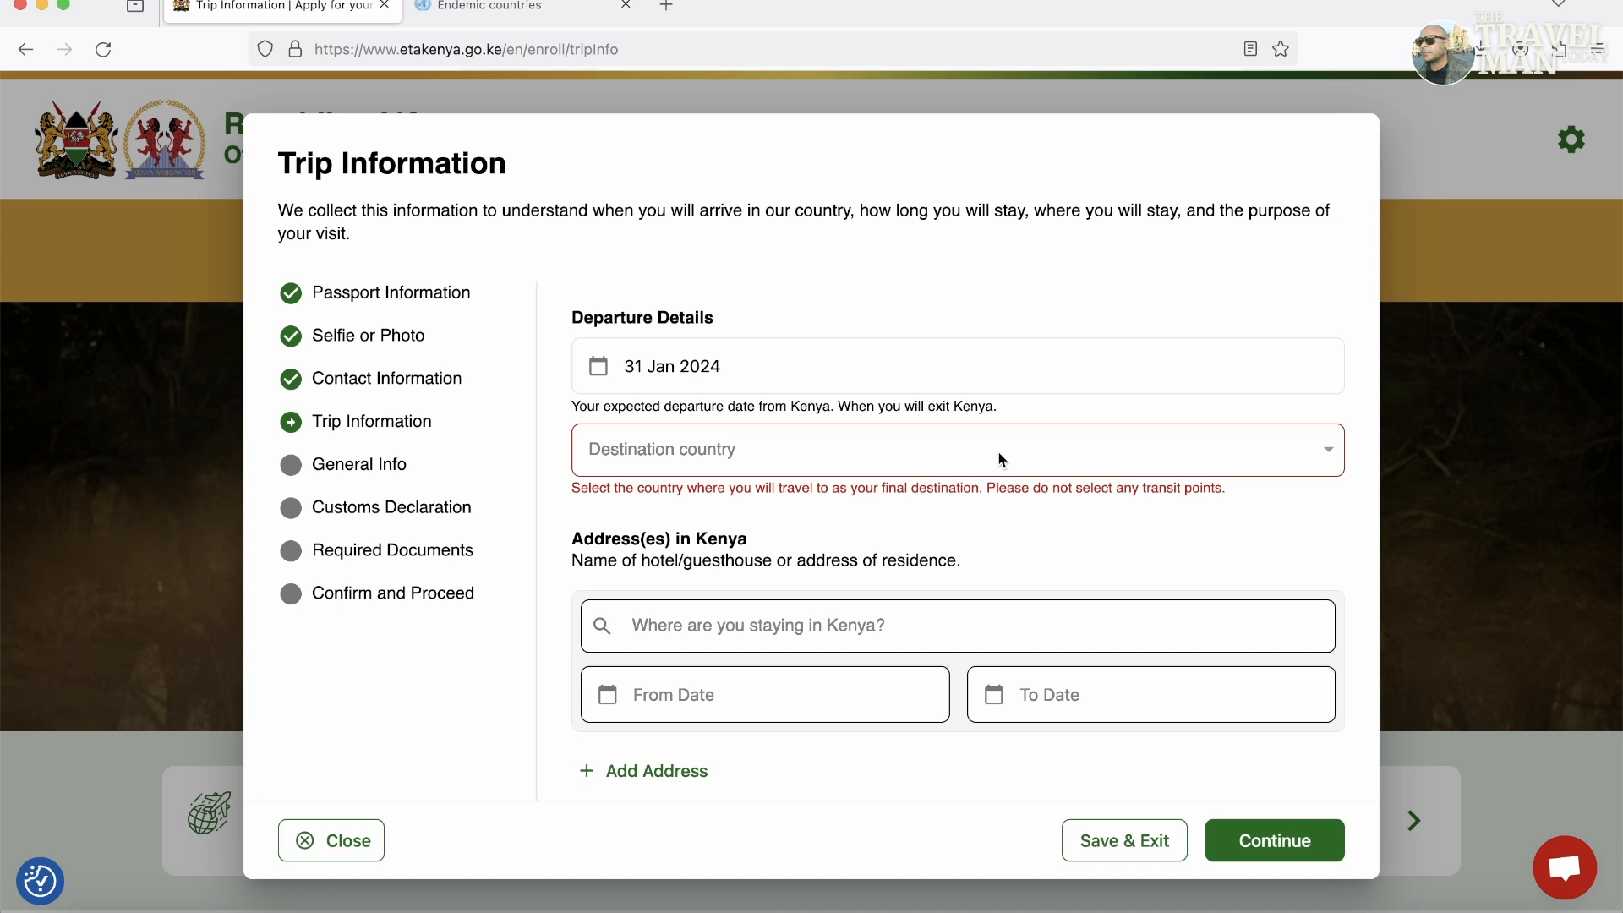
Choose India as final destination and Nairobi, Kenya as the place of stay.
{"action": "left_click", "coordinate": [998, 459]}
{"action": "type", "text": "In"}
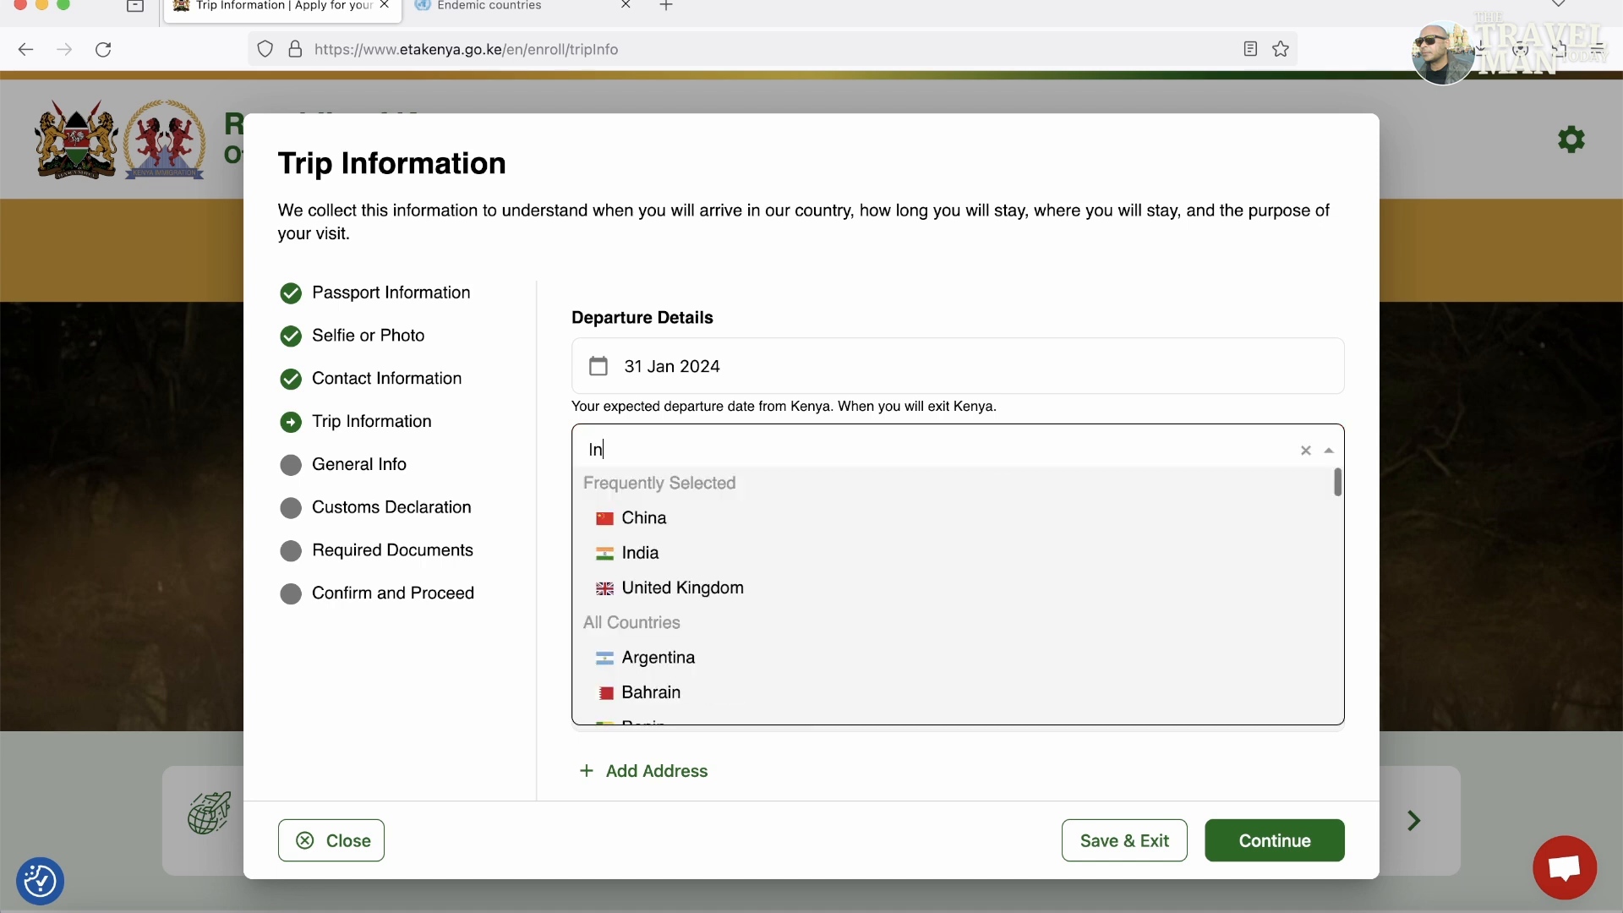
{"action": "left_click", "coordinate": [702, 557]}
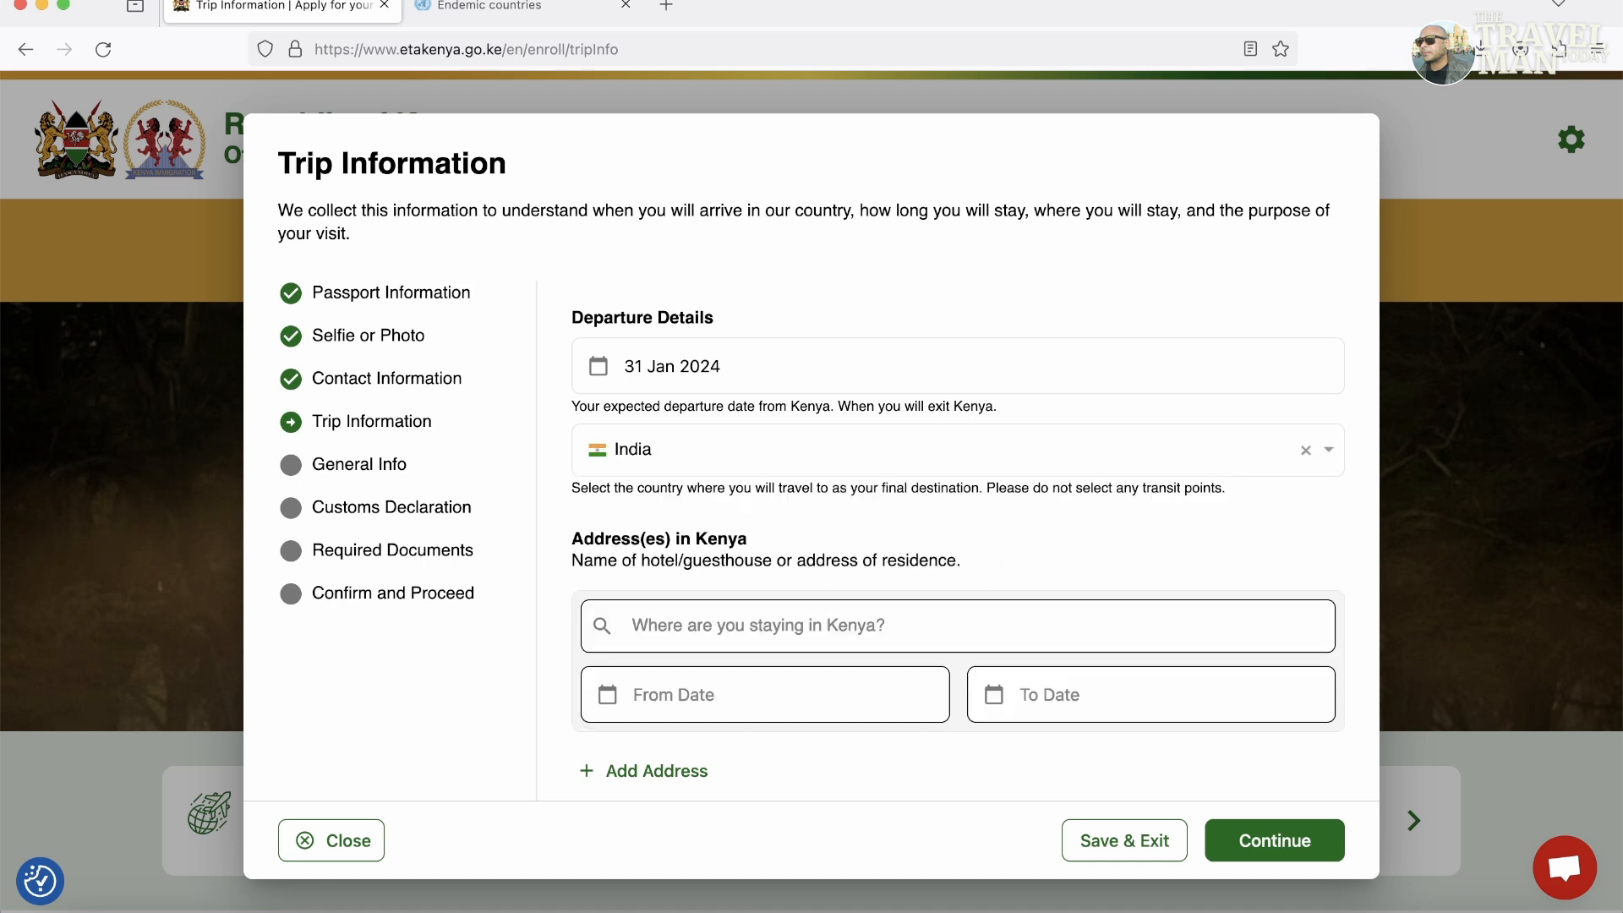
{"action": "left_click", "coordinate": [707, 632]}
{"action": "type", "text": "Nairo"}
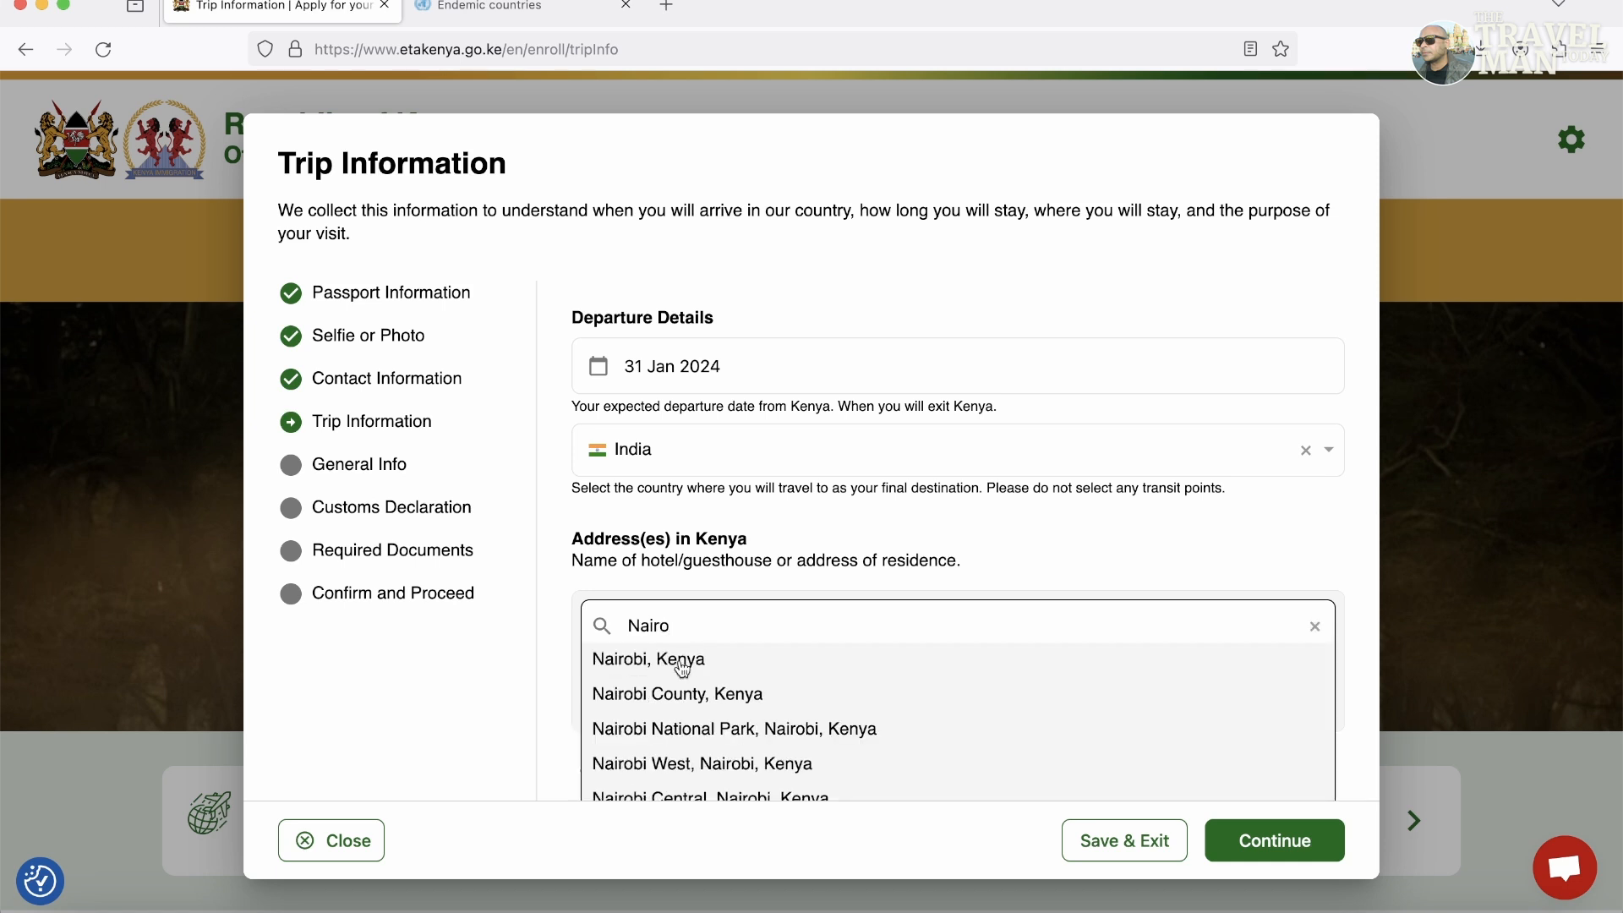
{"action": "left_click", "coordinate": [684, 664]}
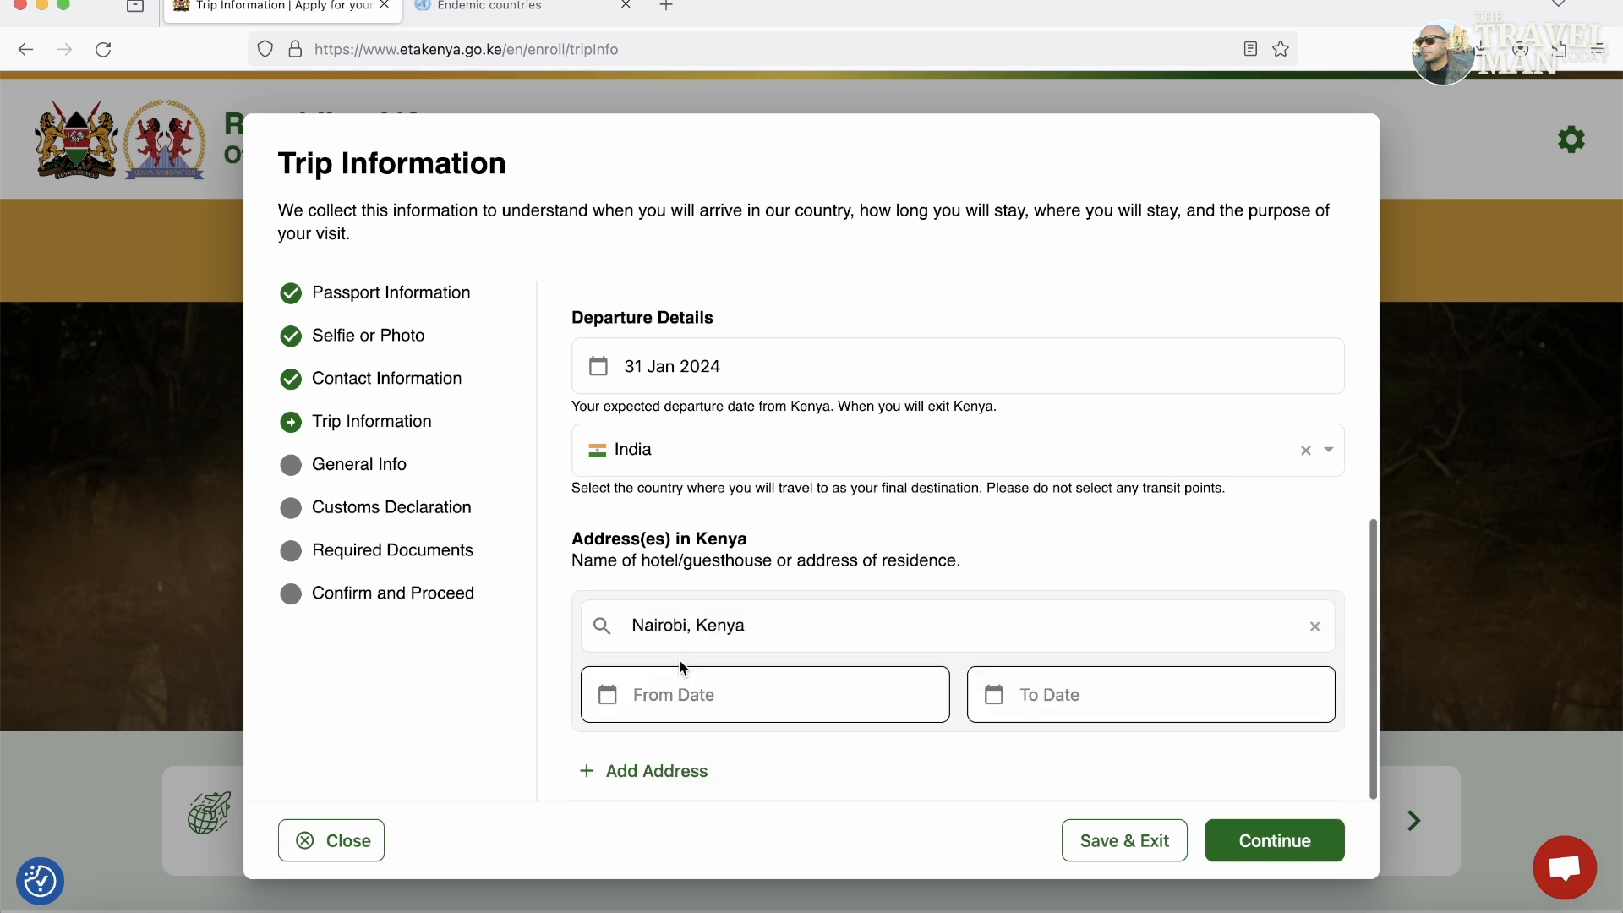
Set the Kenya stay dates from 24 to 31 Jan 2024 and continue.
{"action": "left_click", "coordinate": [771, 713]}
{"action": "left_click", "coordinate": [792, 581]}
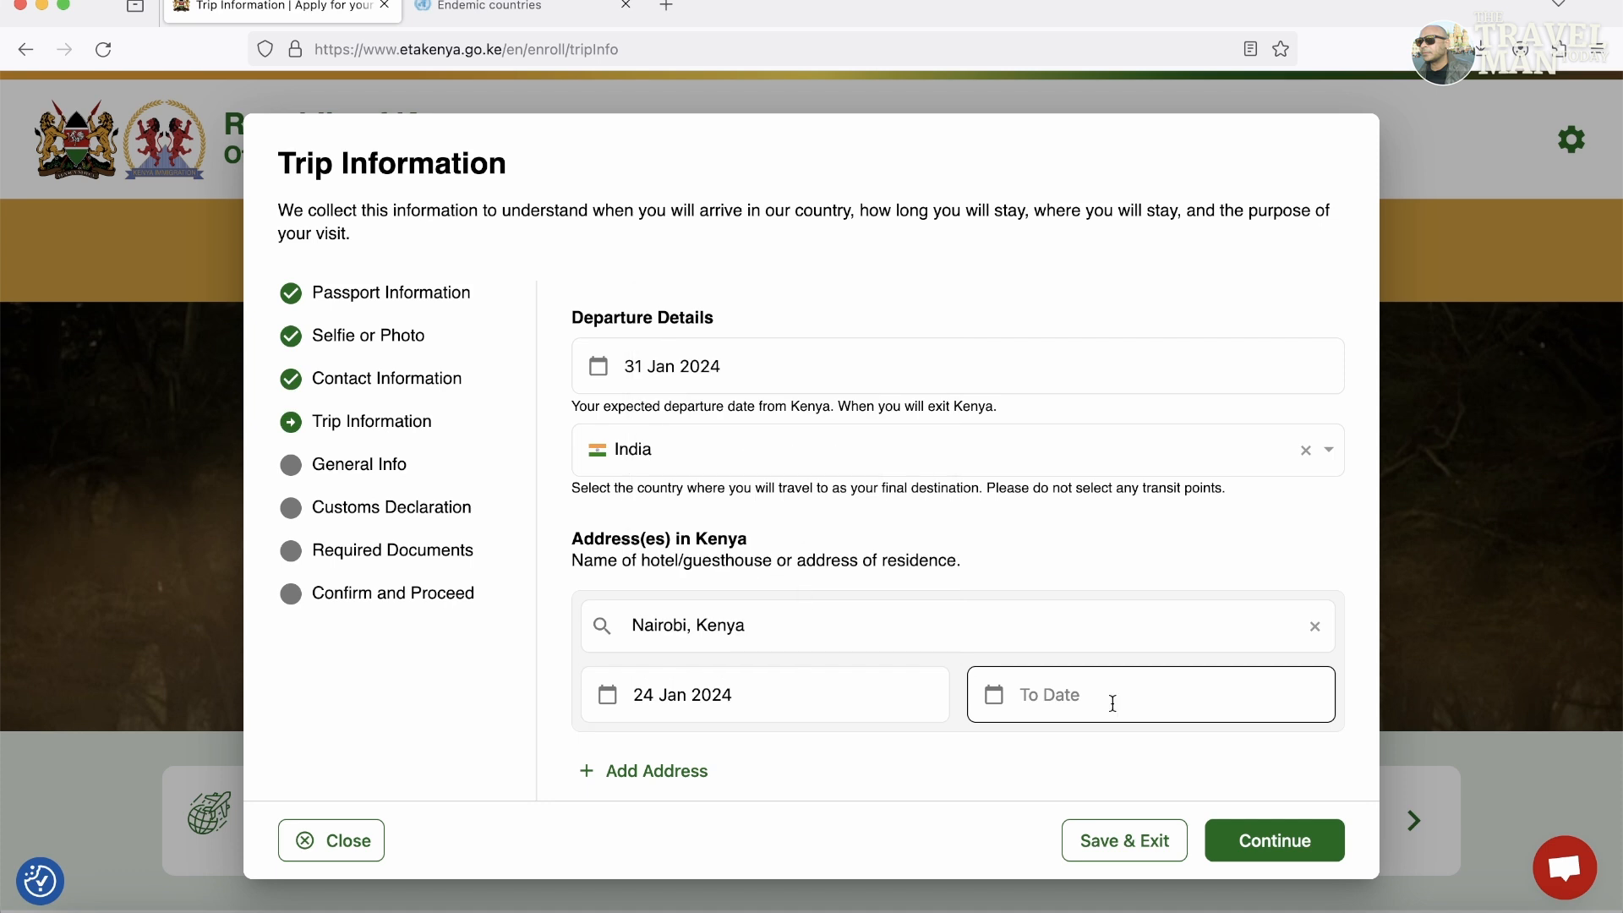
{"action": "left_click", "coordinate": [1187, 709]}
{"action": "left_click", "coordinate": [1178, 623]}
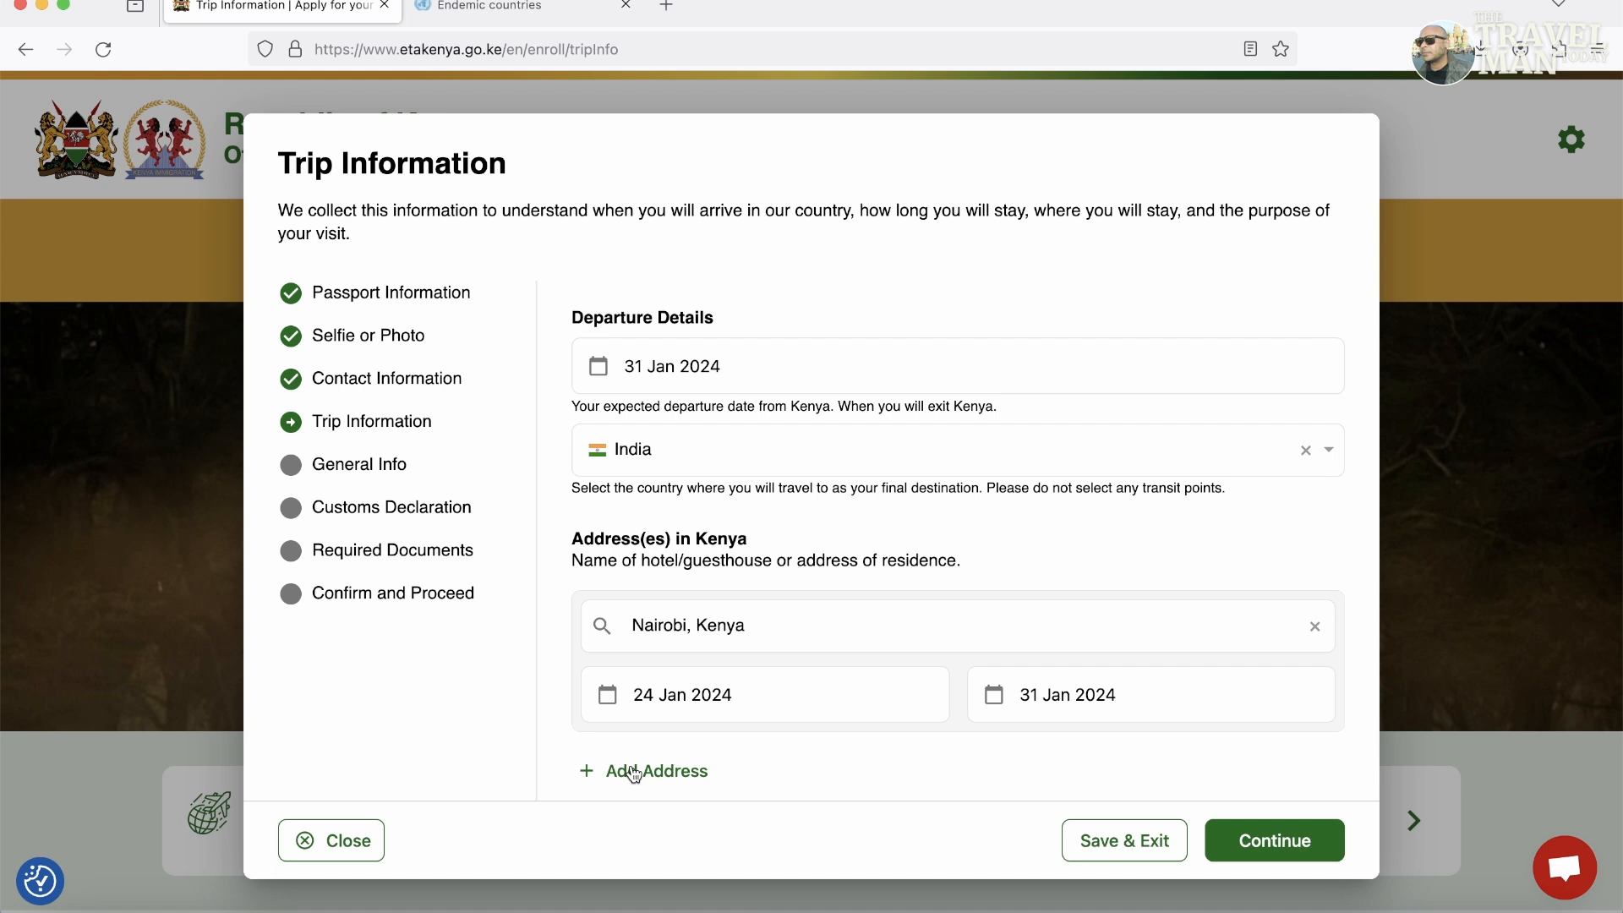
{"action": "left_click", "coordinate": [1302, 844]}
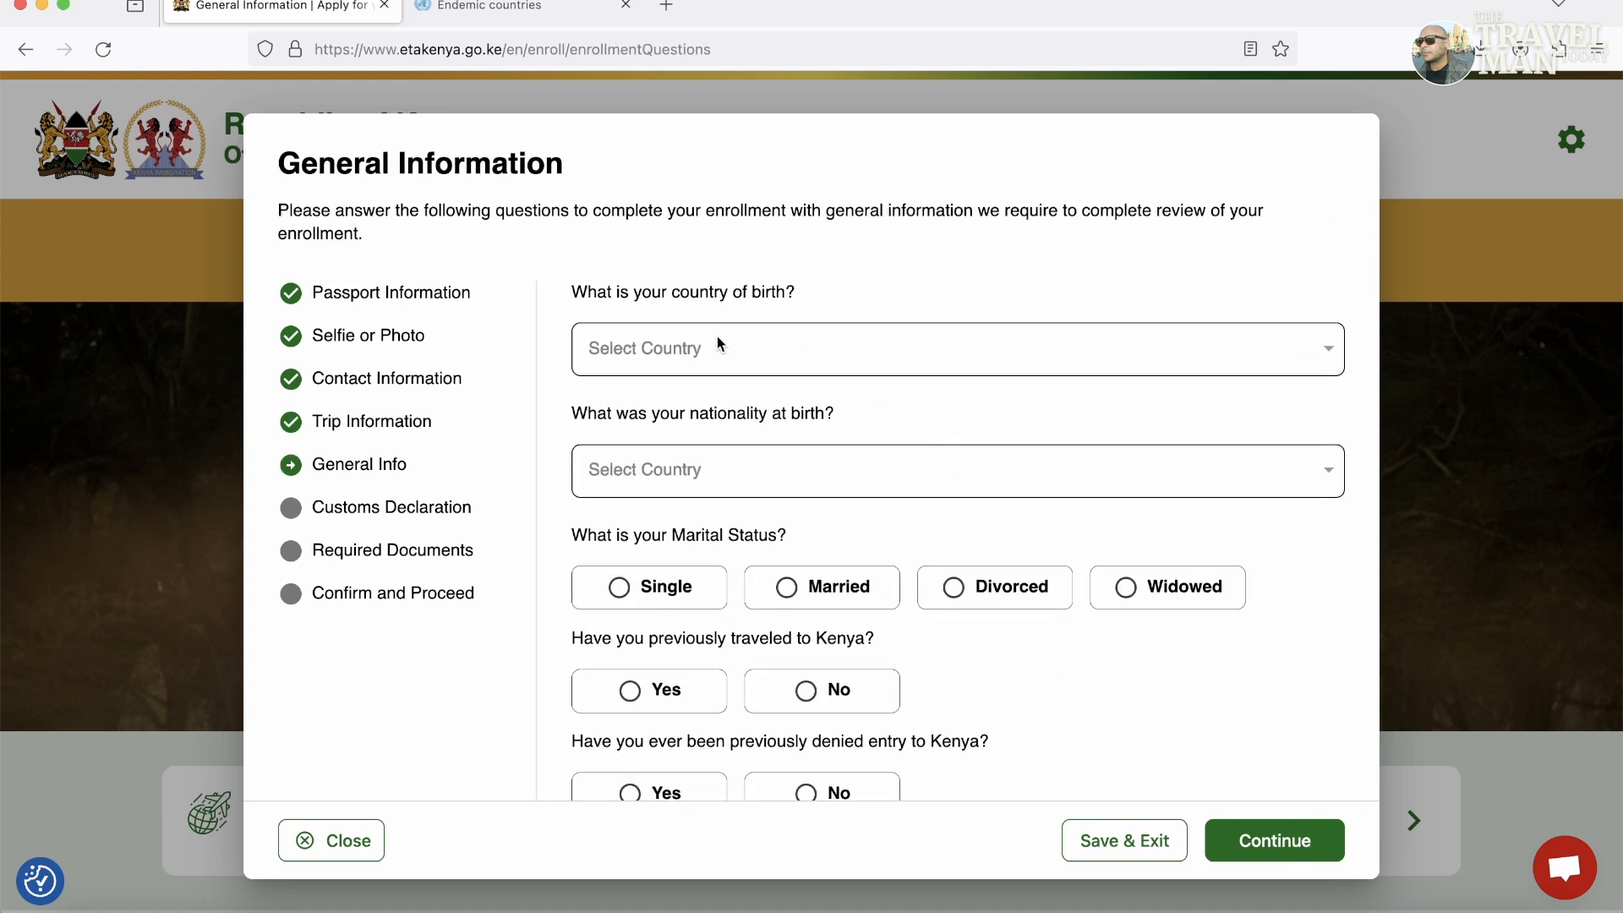
Set country of birth and nationality at birth to India, marital status Single.
{"action": "left_click", "coordinate": [672, 354]}
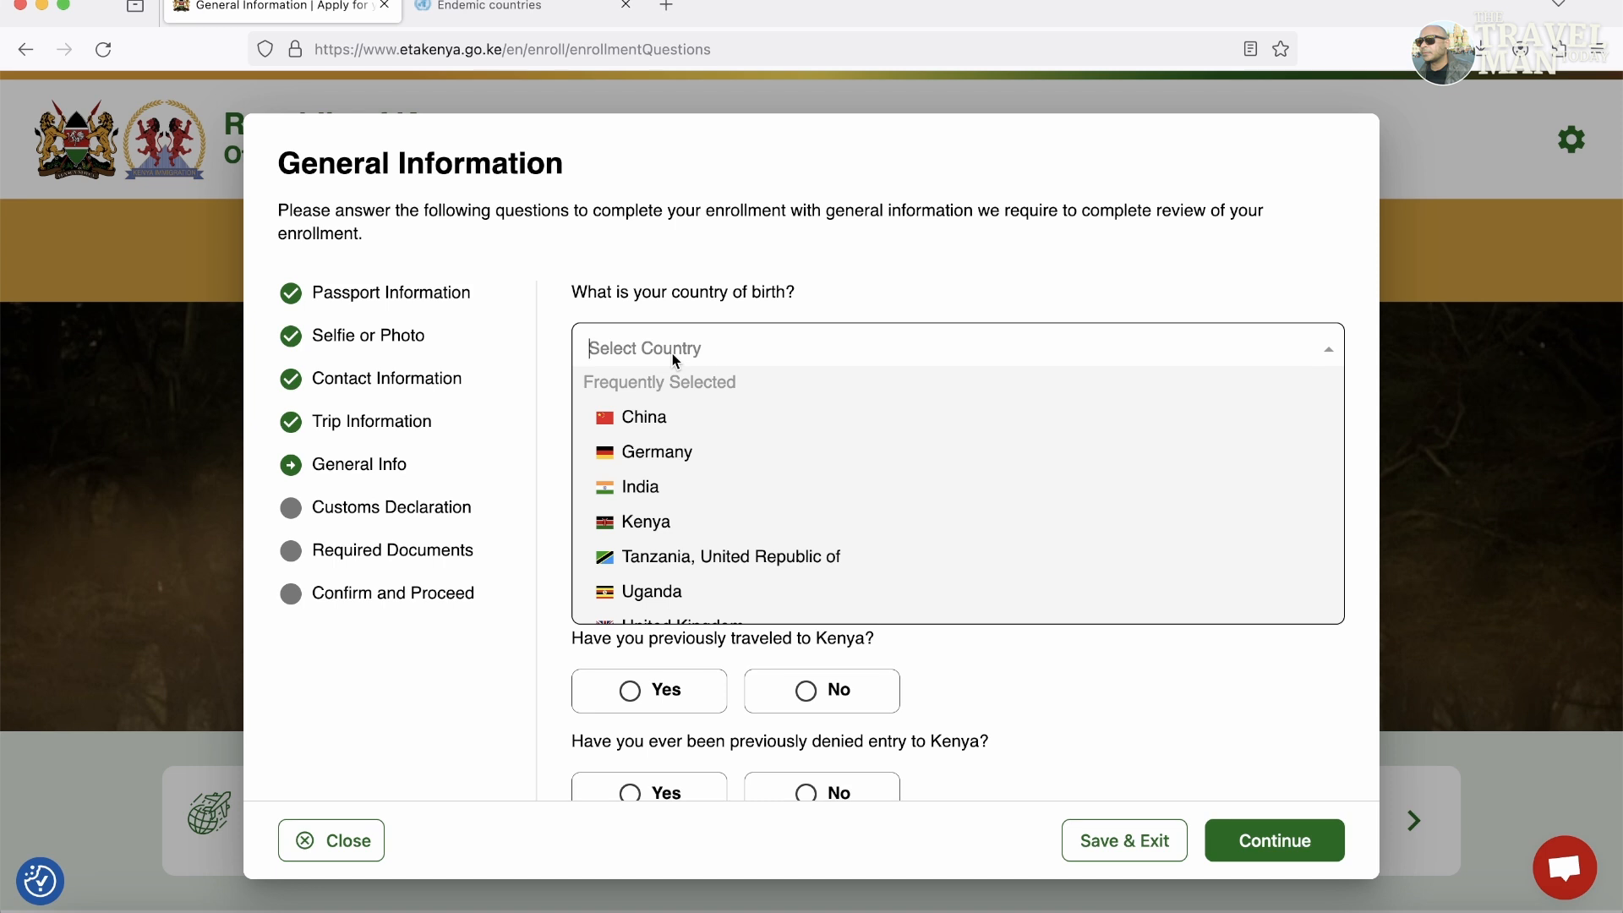
{"action": "left_click", "coordinate": [706, 490]}
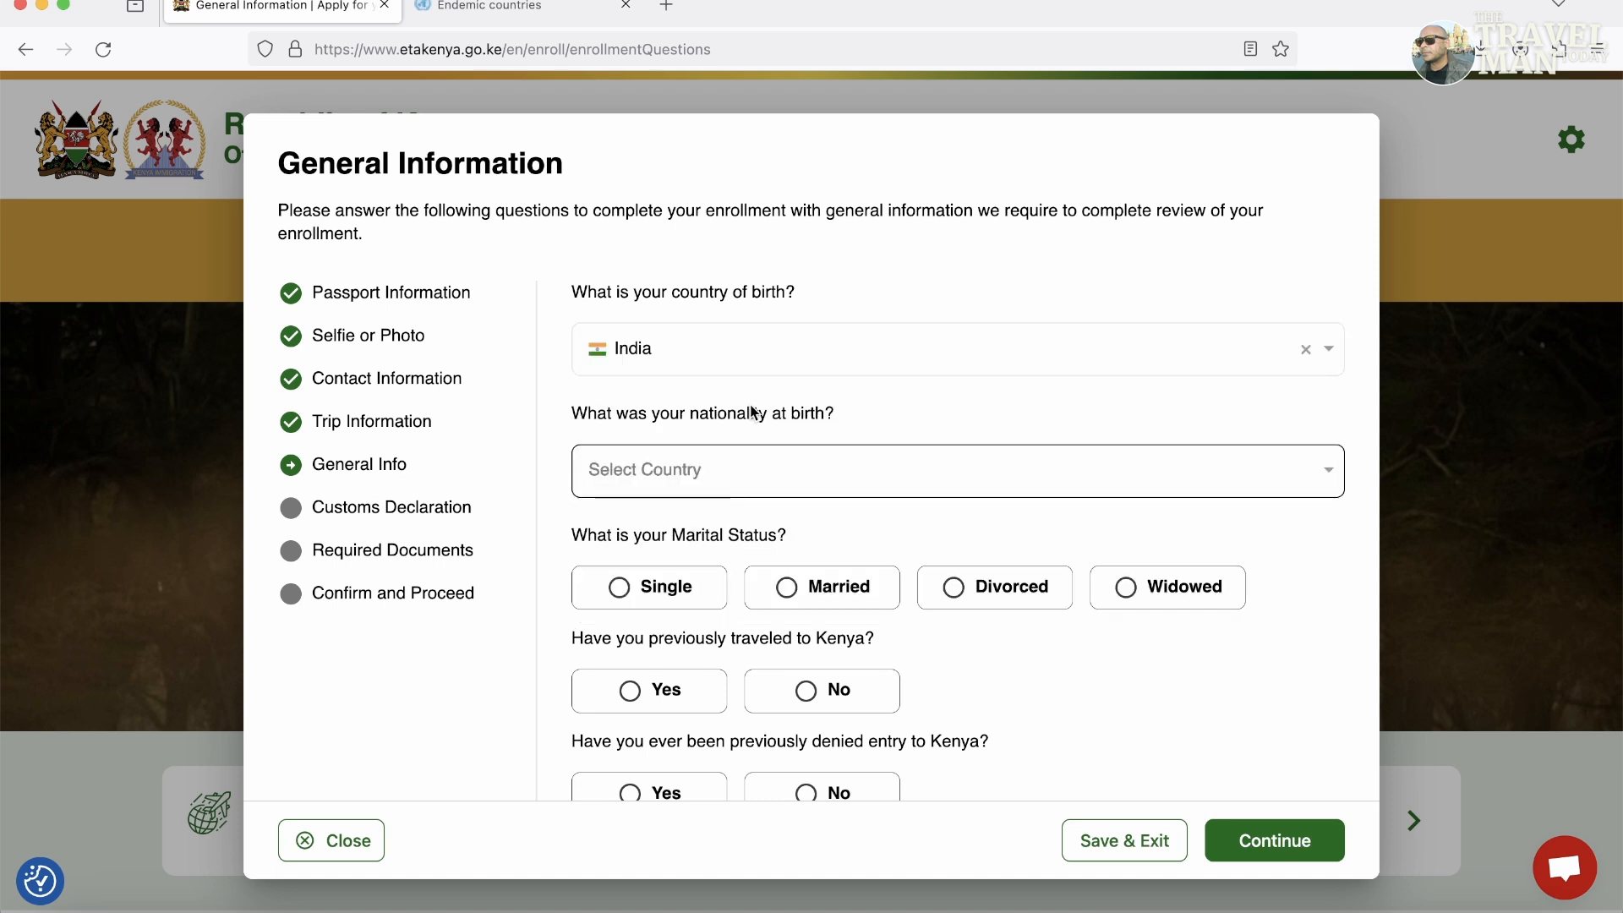
{"action": "left_click", "coordinate": [688, 481]}
{"action": "type", "text": "Indi"}
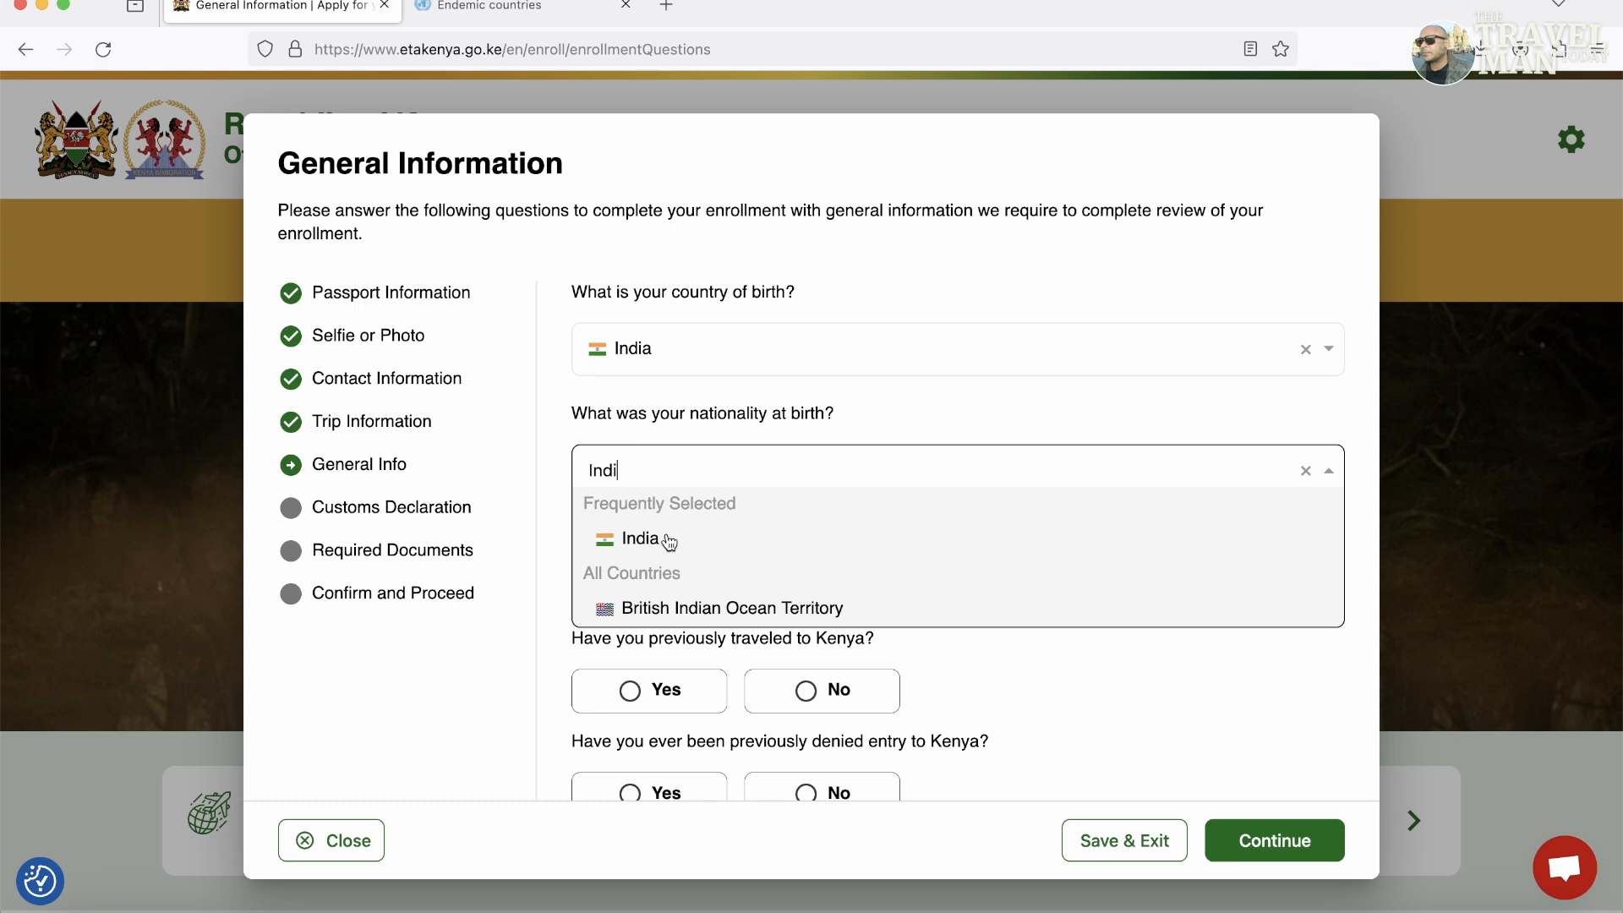
{"action": "left_click", "coordinate": [640, 538]}
{"action": "left_click", "coordinate": [682, 598]}
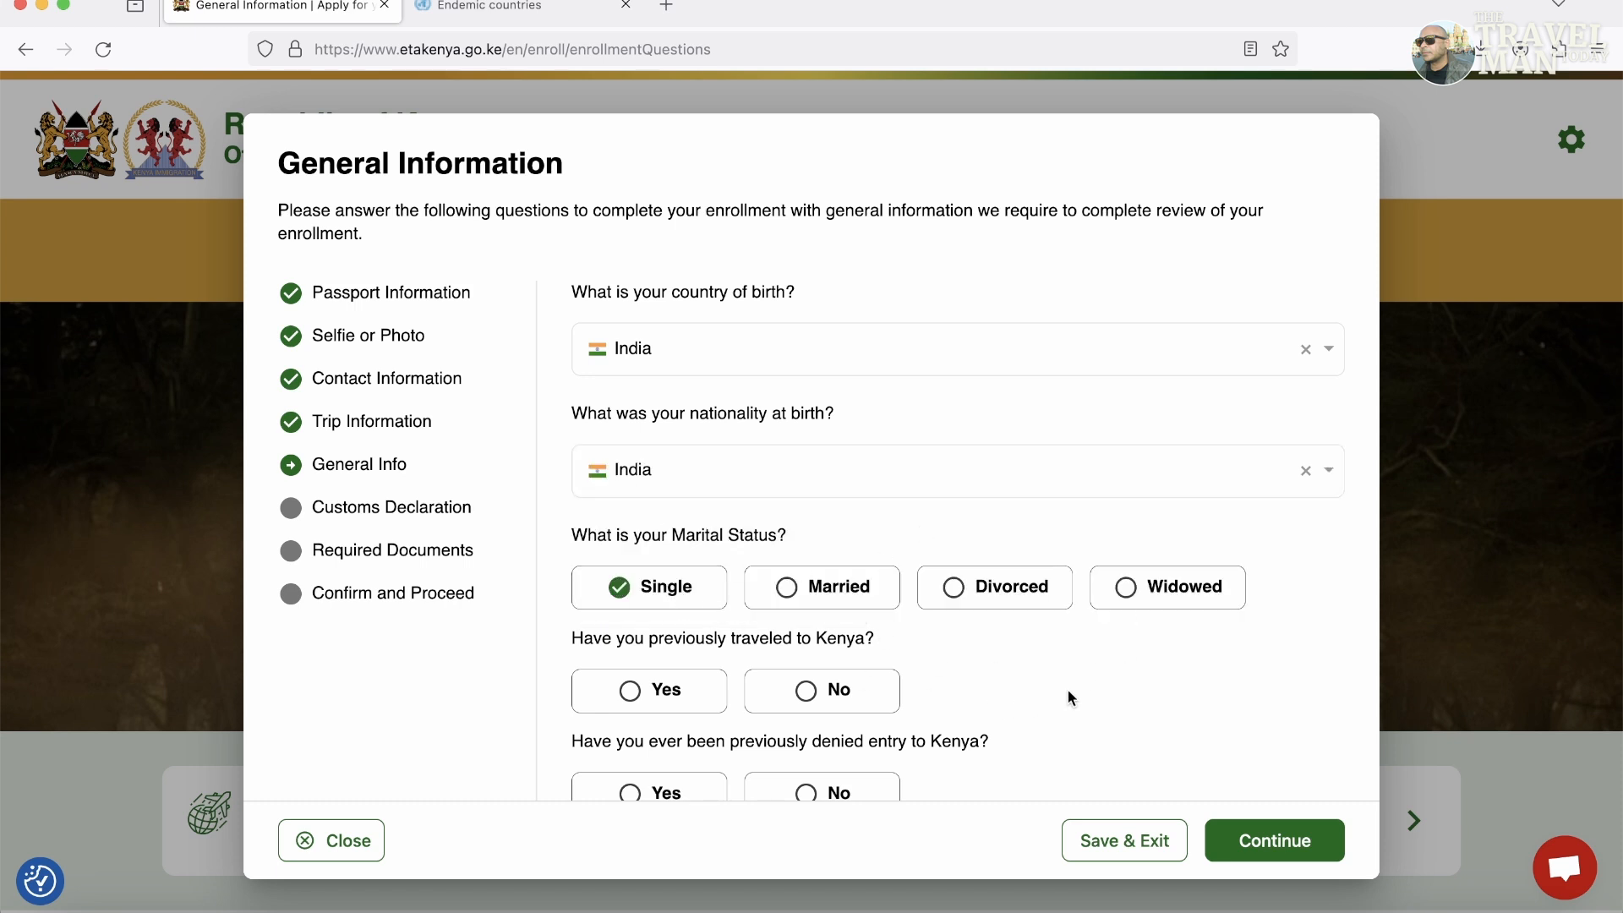
Answer No to prior Kenya travel, denied entry, convictions and third-party financing, then continue.
{"action": "left_click", "coordinate": [807, 700]}
{"action": "left_click", "coordinate": [791, 795]}
{"action": "scroll", "coordinate": [1283, 764], "scroll_direction": "down", "scroll_amount": 3}
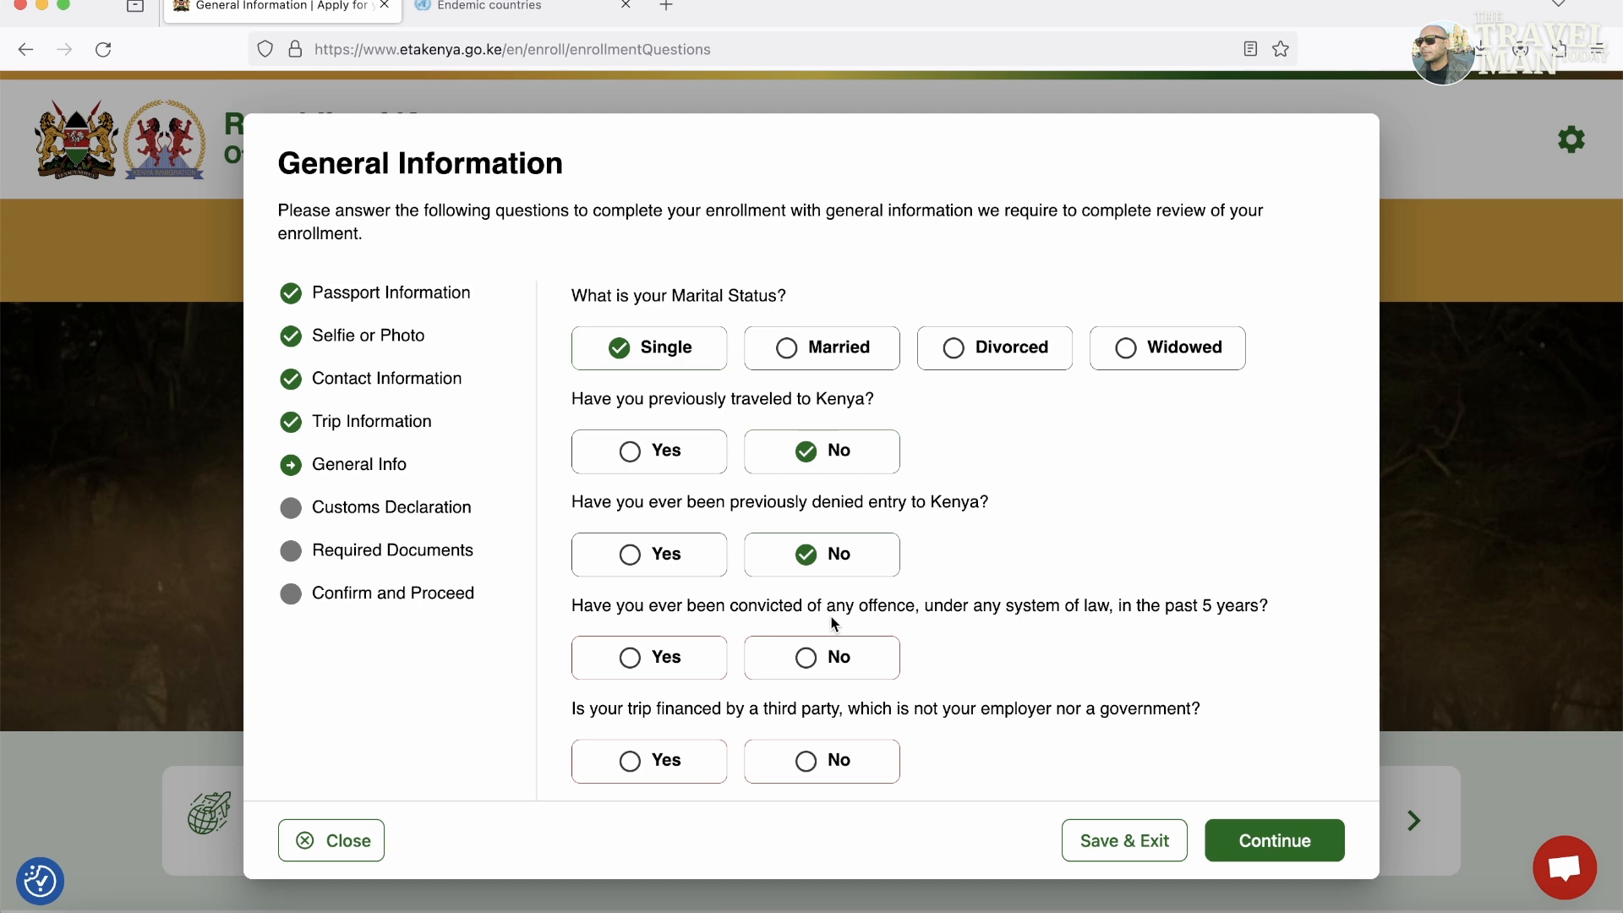
{"action": "left_click", "coordinate": [842, 653]}
{"action": "left_click", "coordinate": [799, 776]}
{"action": "left_click", "coordinate": [1282, 854]}
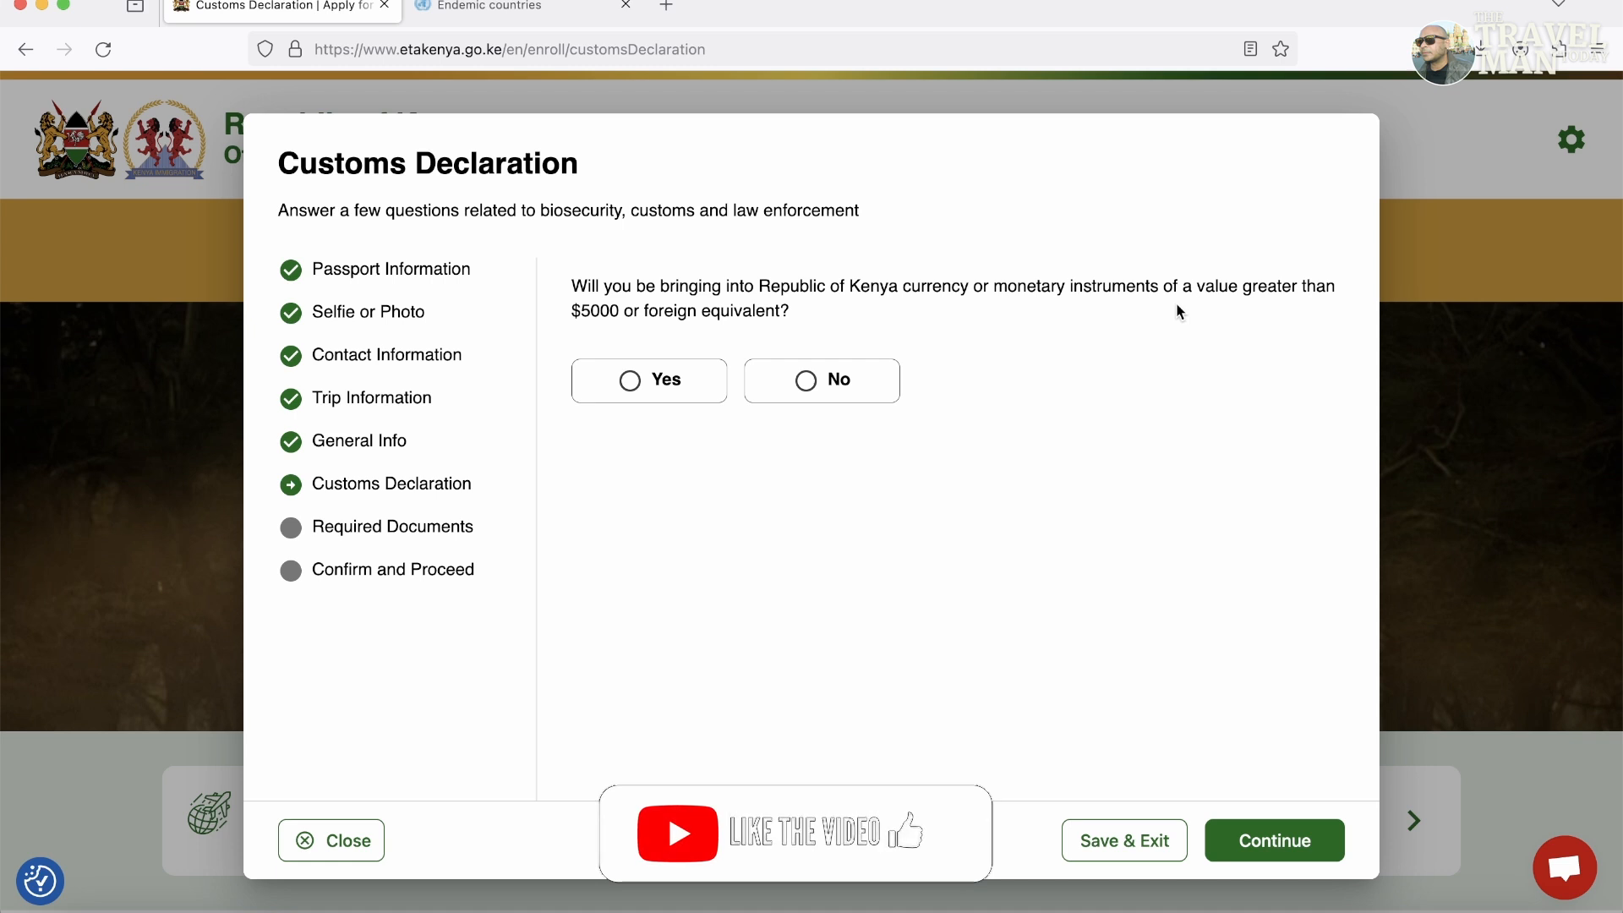
Answer No to carrying over $5000 in currency and continue.
{"action": "left_click", "coordinate": [807, 382]}
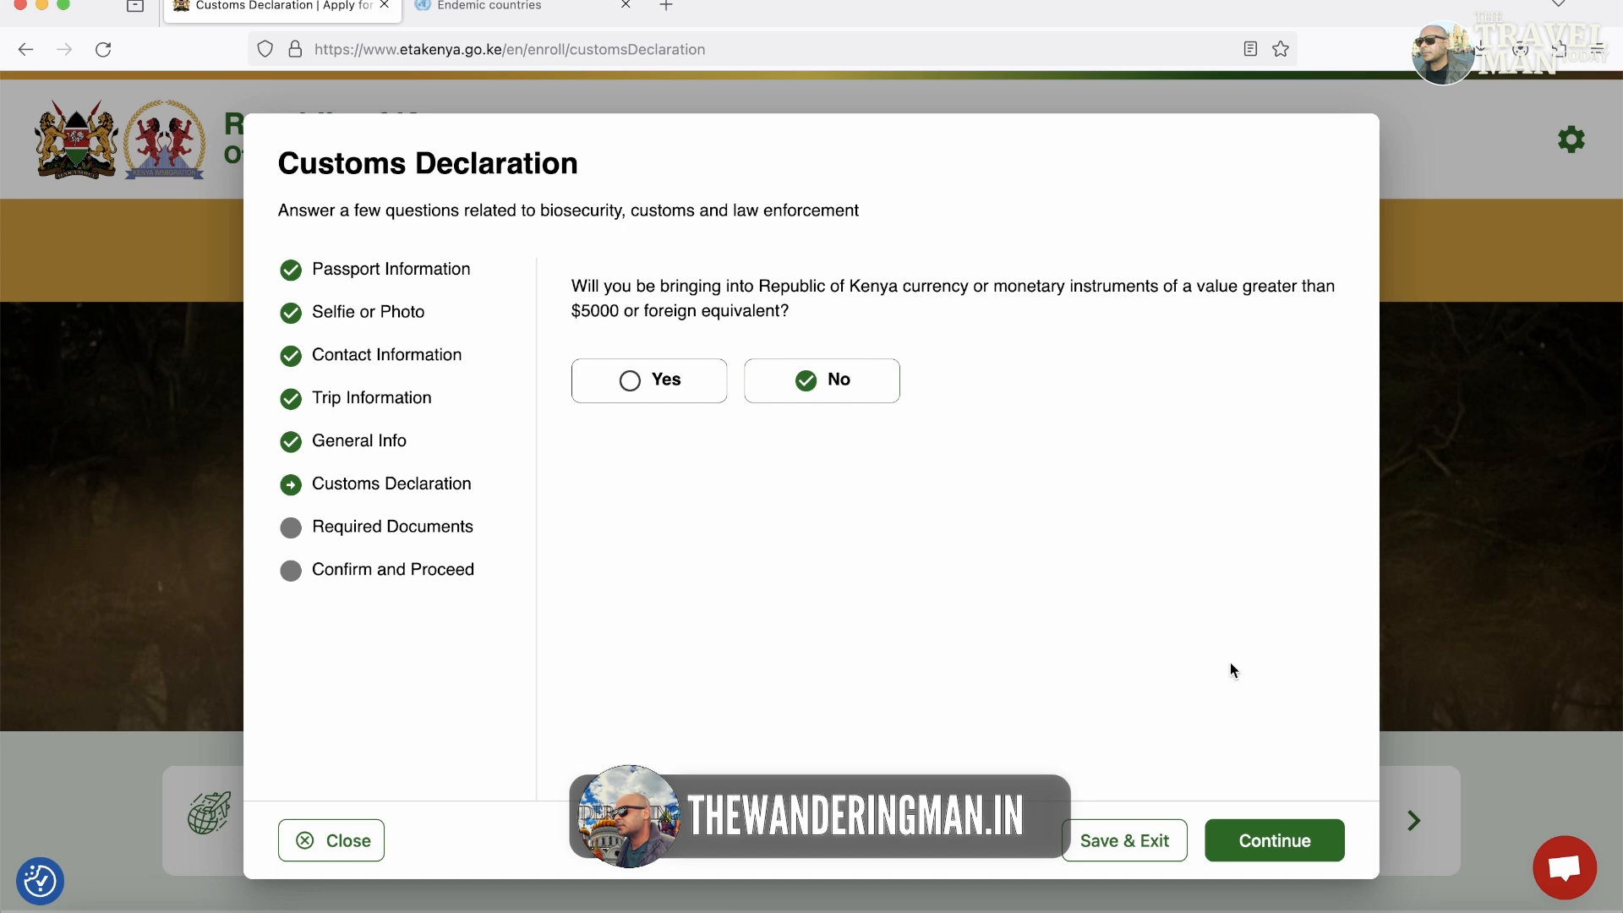
{"action": "left_click", "coordinate": [1290, 842]}
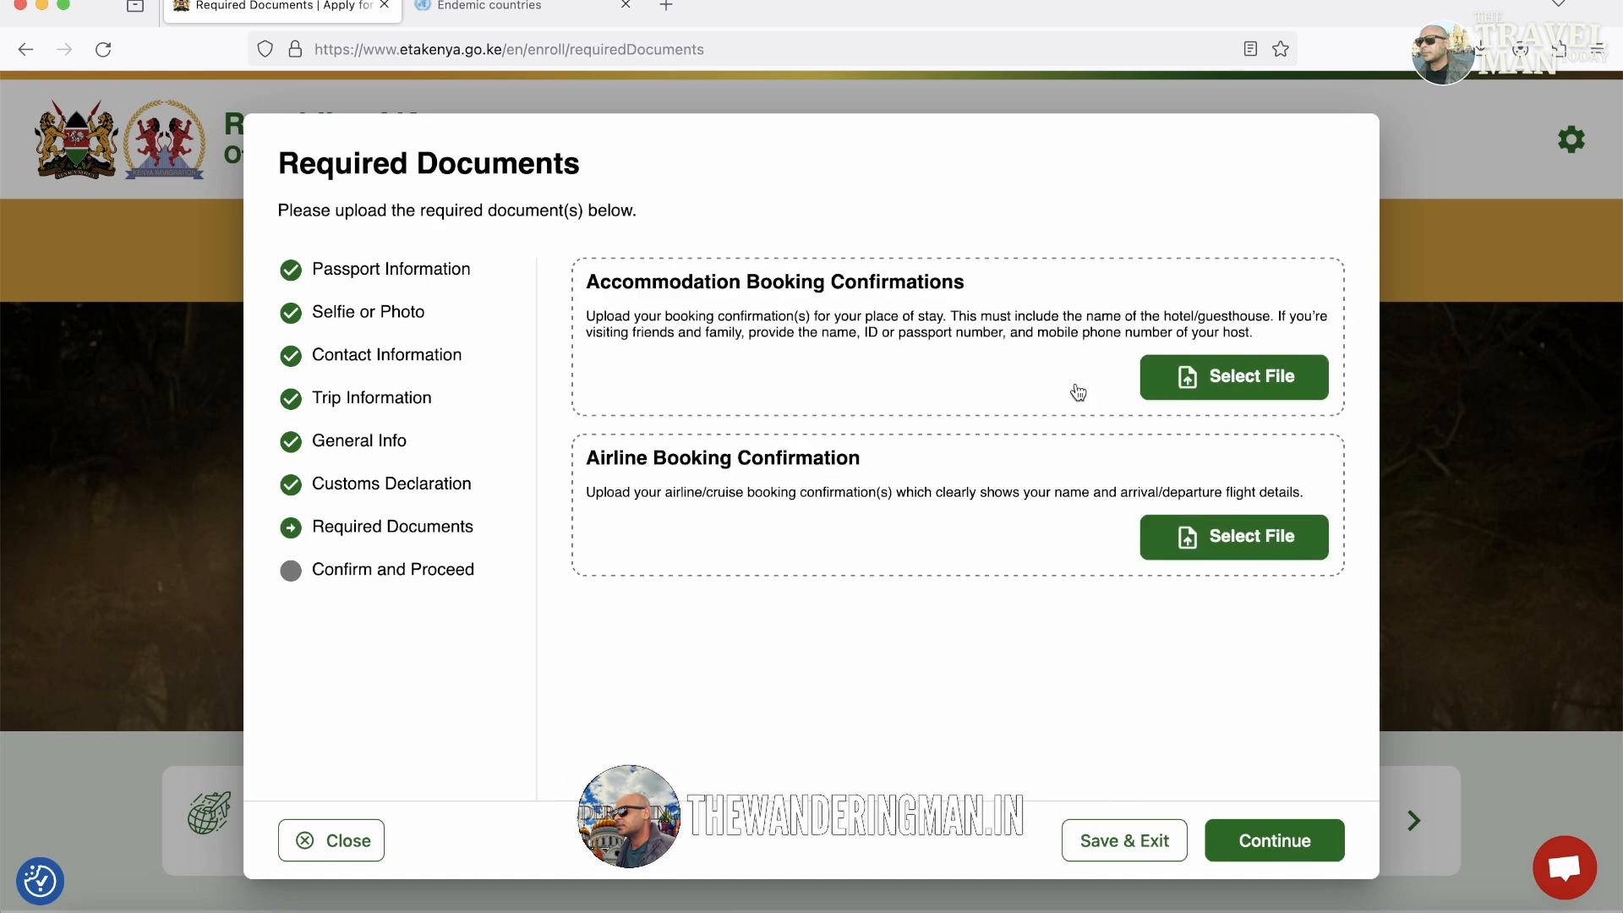
Attach hotel.pdf for accommodation and Flightbookings.pdf for airline booking, then go to Confirm and Proceed.
{"action": "left_click", "coordinate": [1204, 380]}
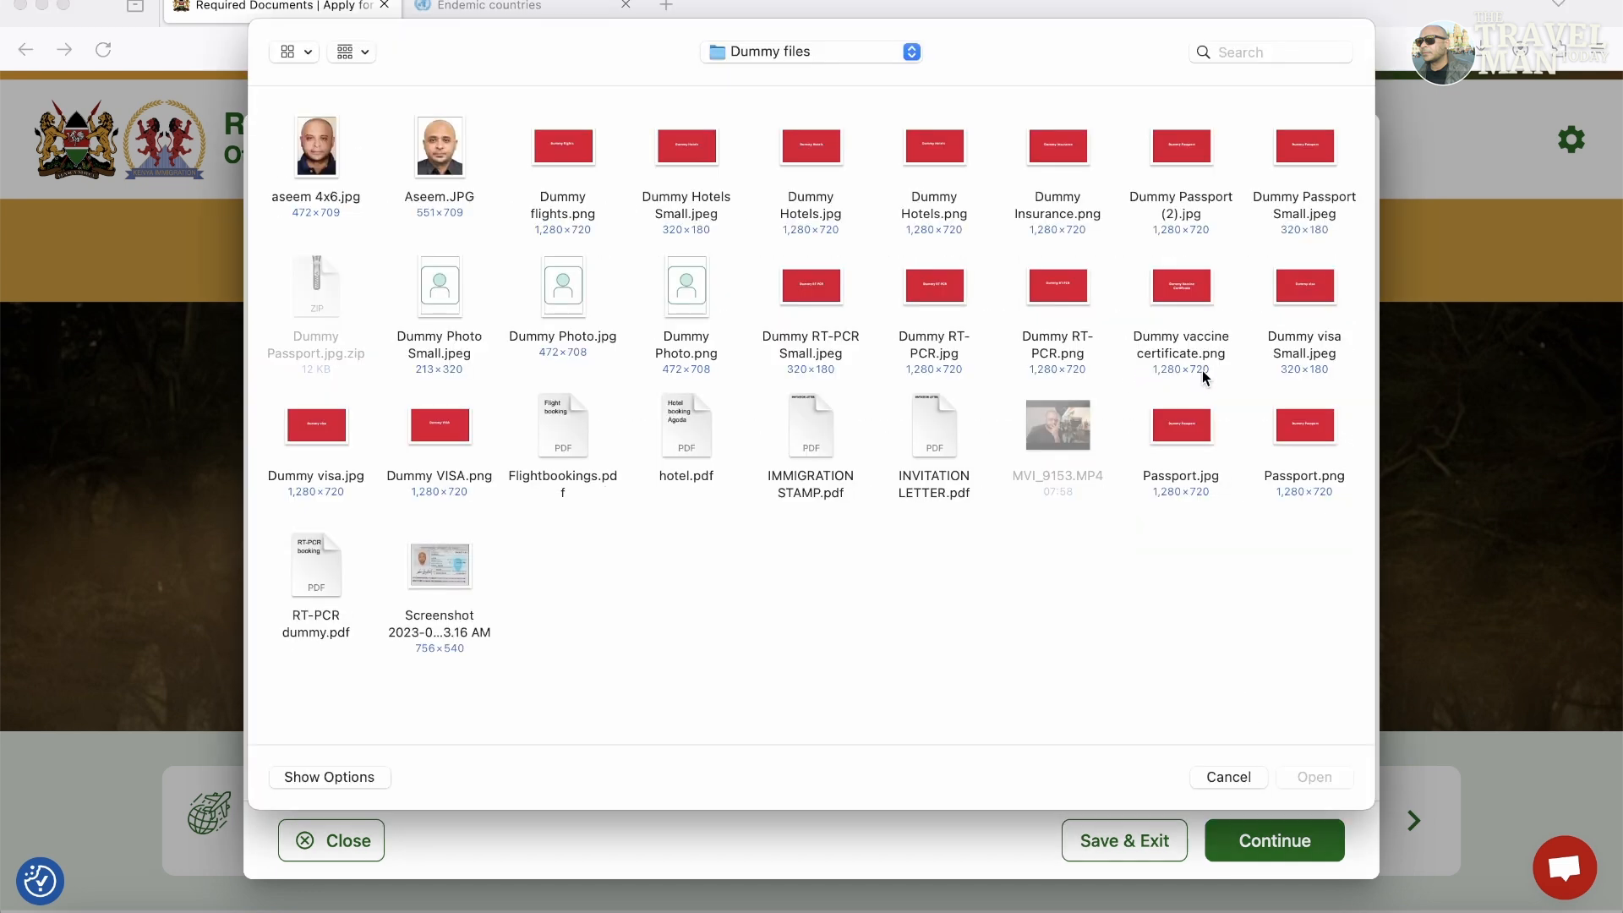
{"action": "double_click", "coordinate": [674, 411]}
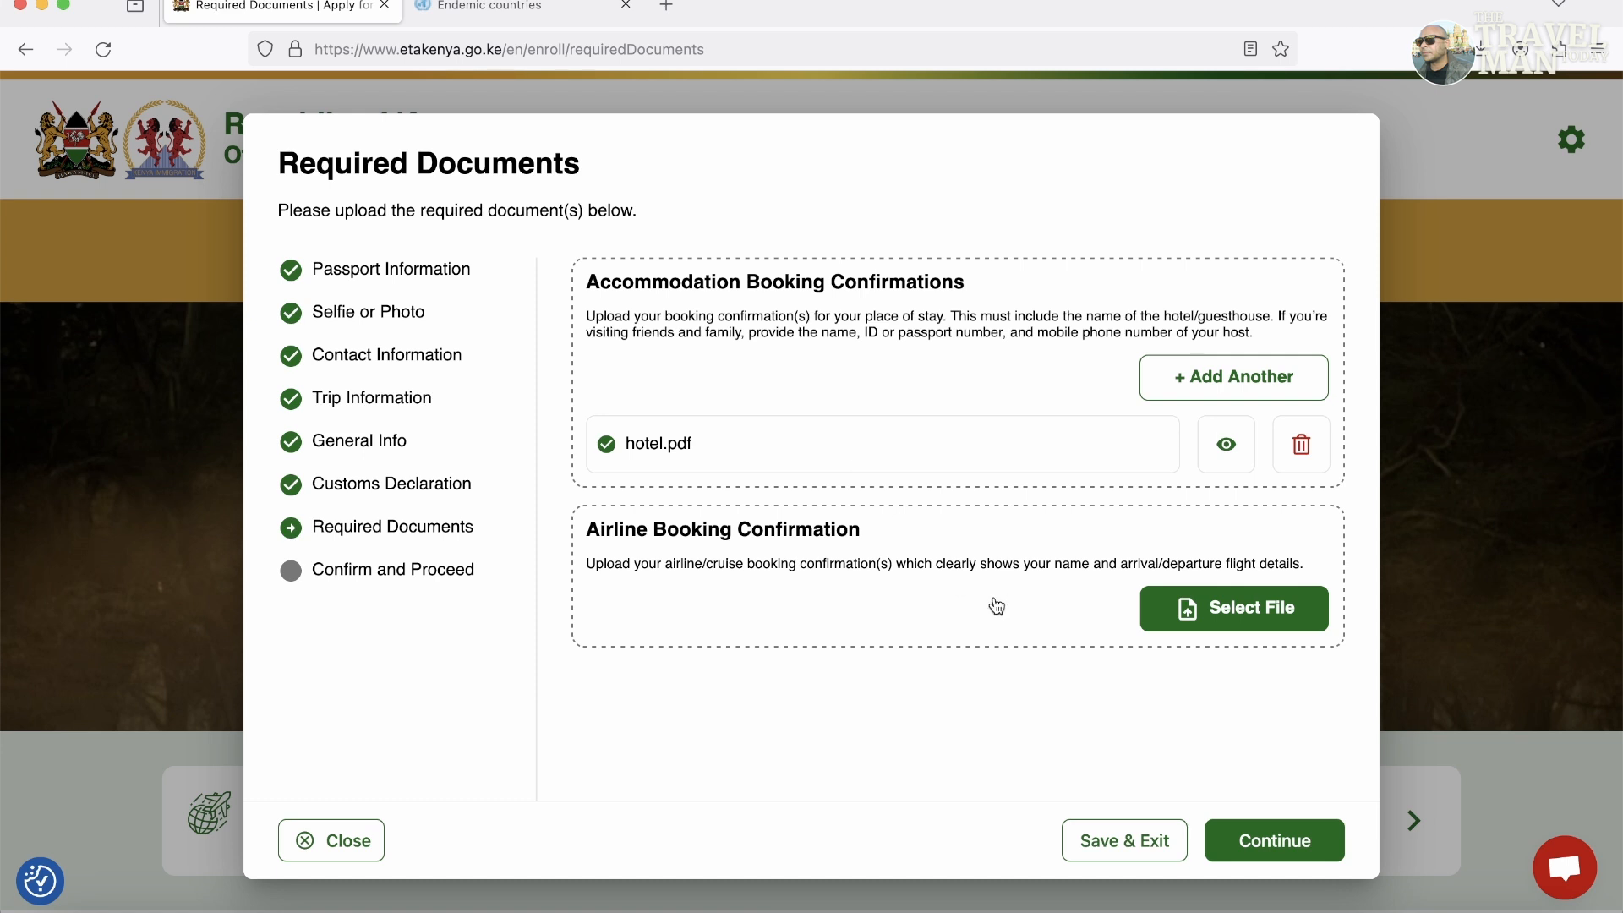
{"action": "left_click", "coordinate": [1224, 617]}
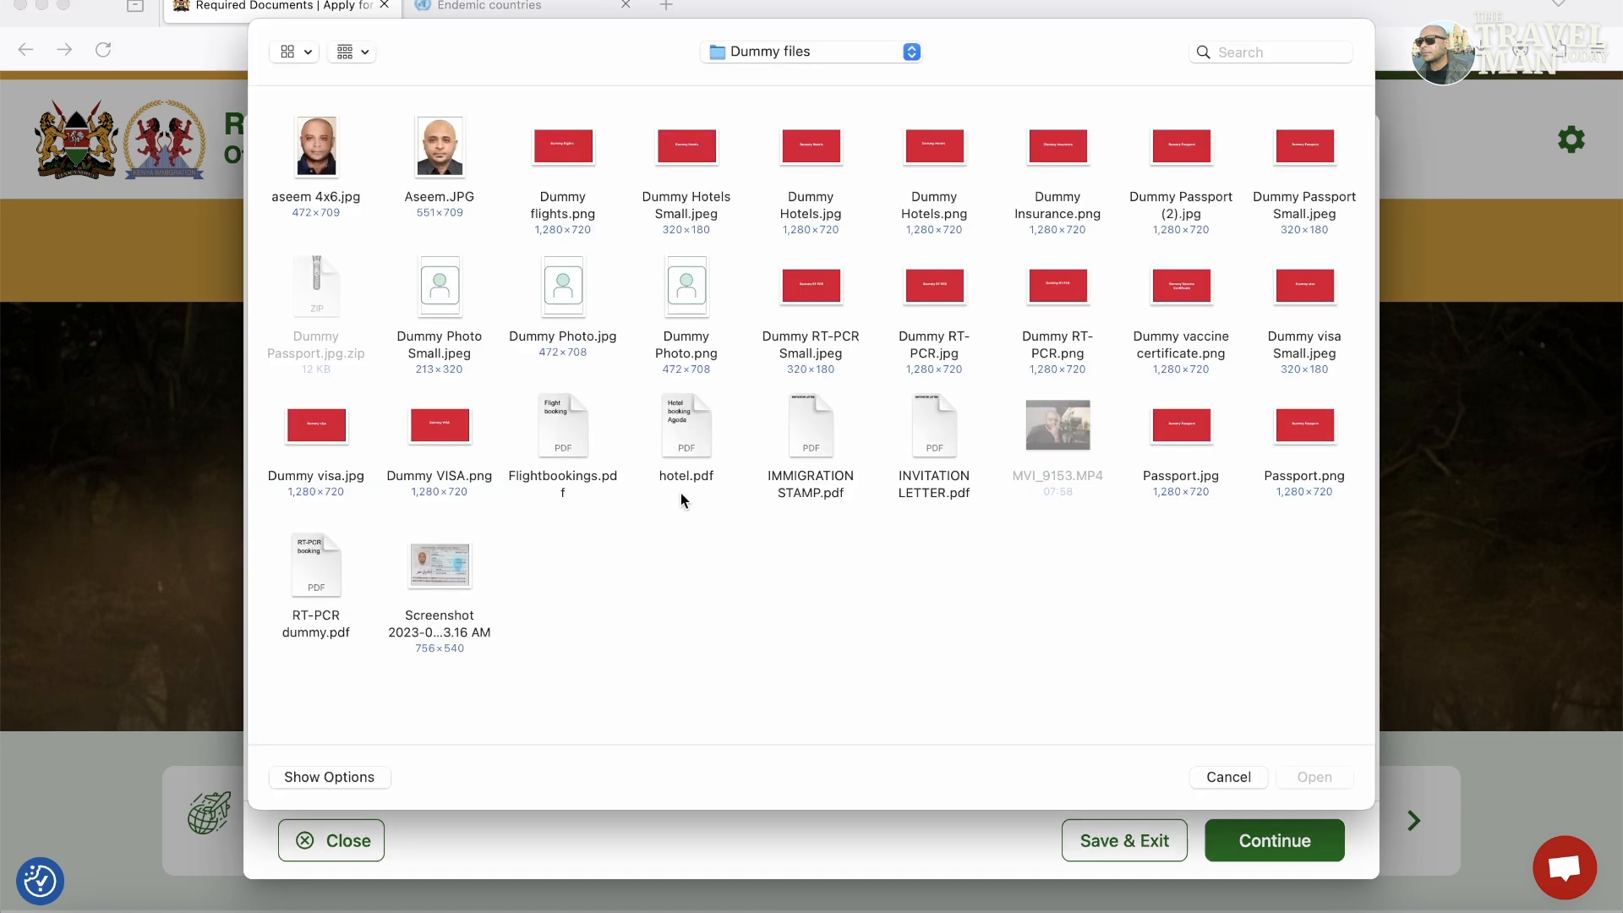
{"action": "double_click", "coordinate": [560, 421]}
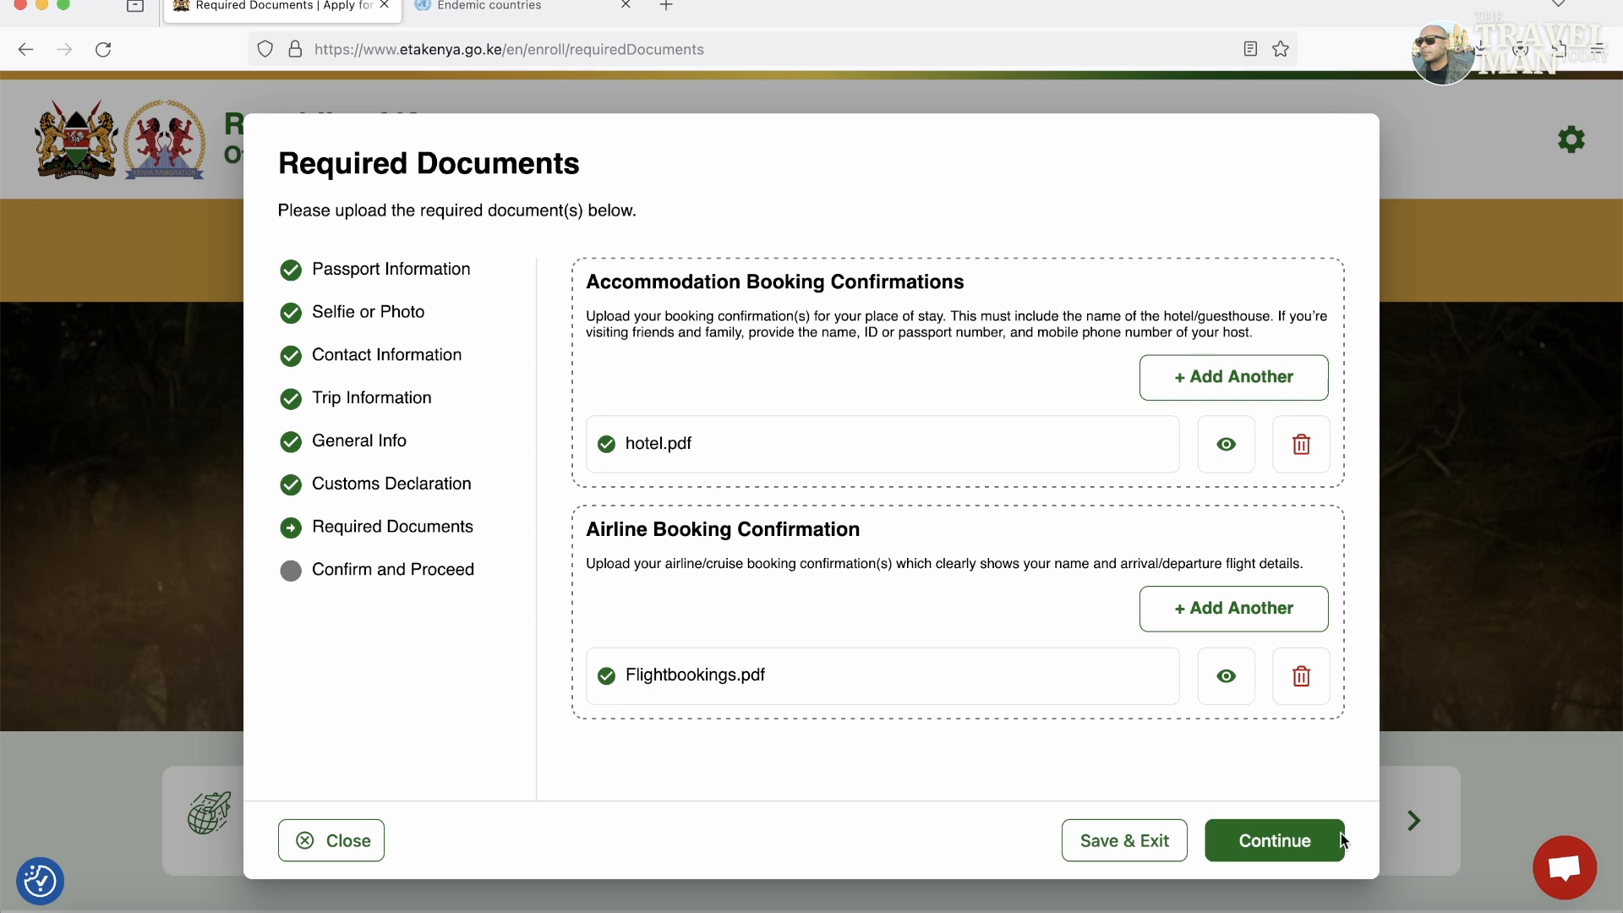
{"action": "left_click", "coordinate": [1306, 857]}
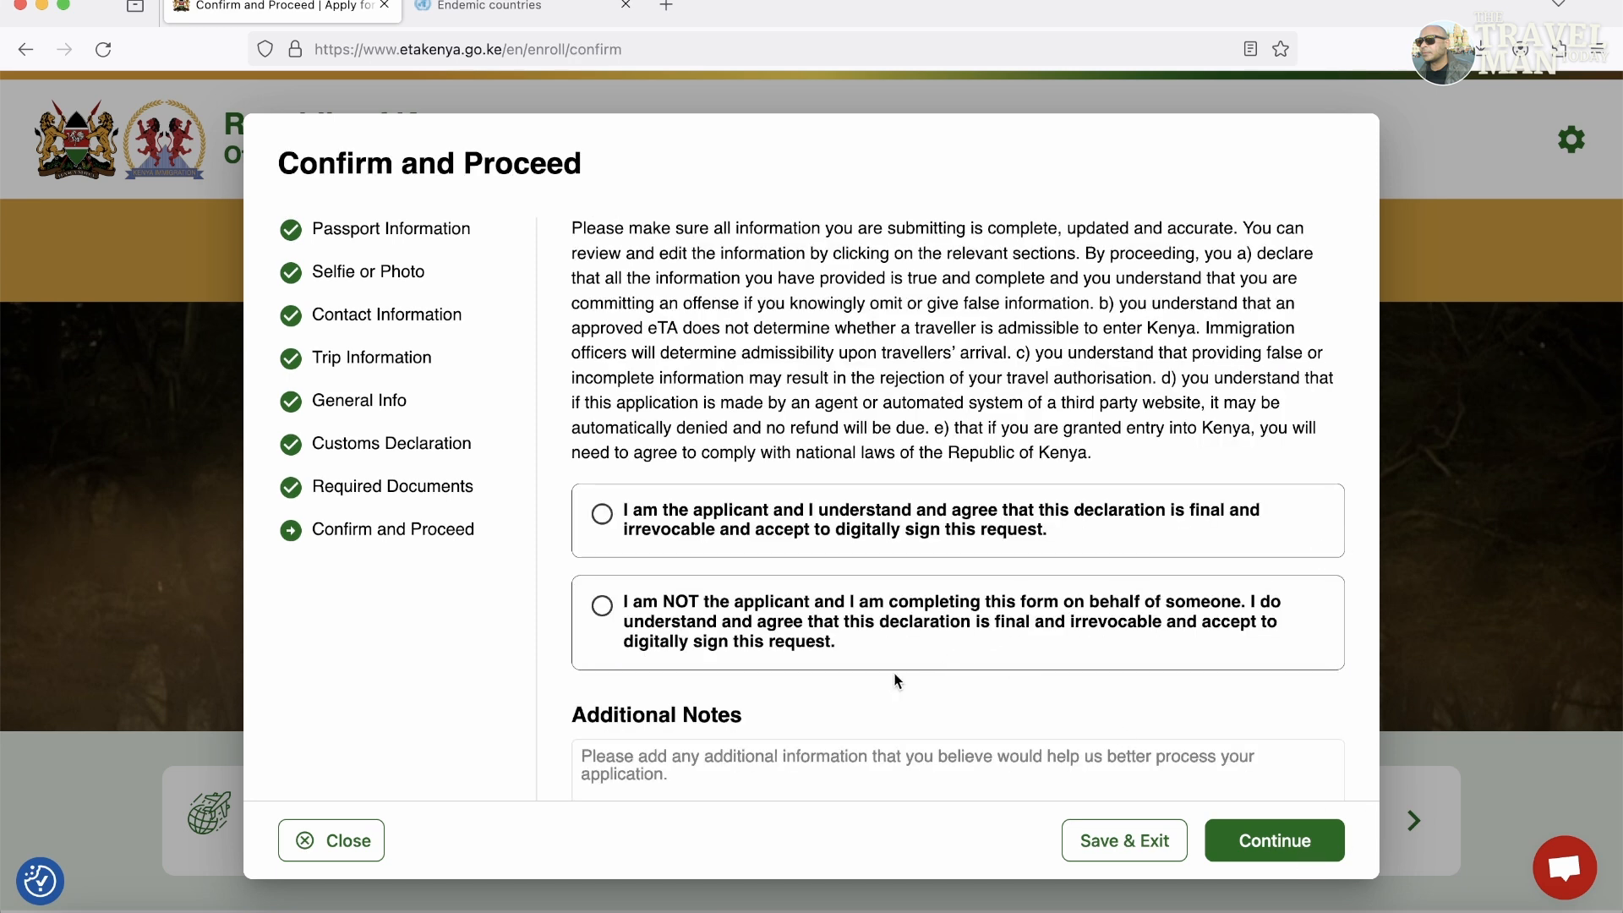
Tick the 'I am the applicant' declaration, discard the draft, then open 'Check your application'.
{"action": "left_click", "coordinate": [906, 766]}
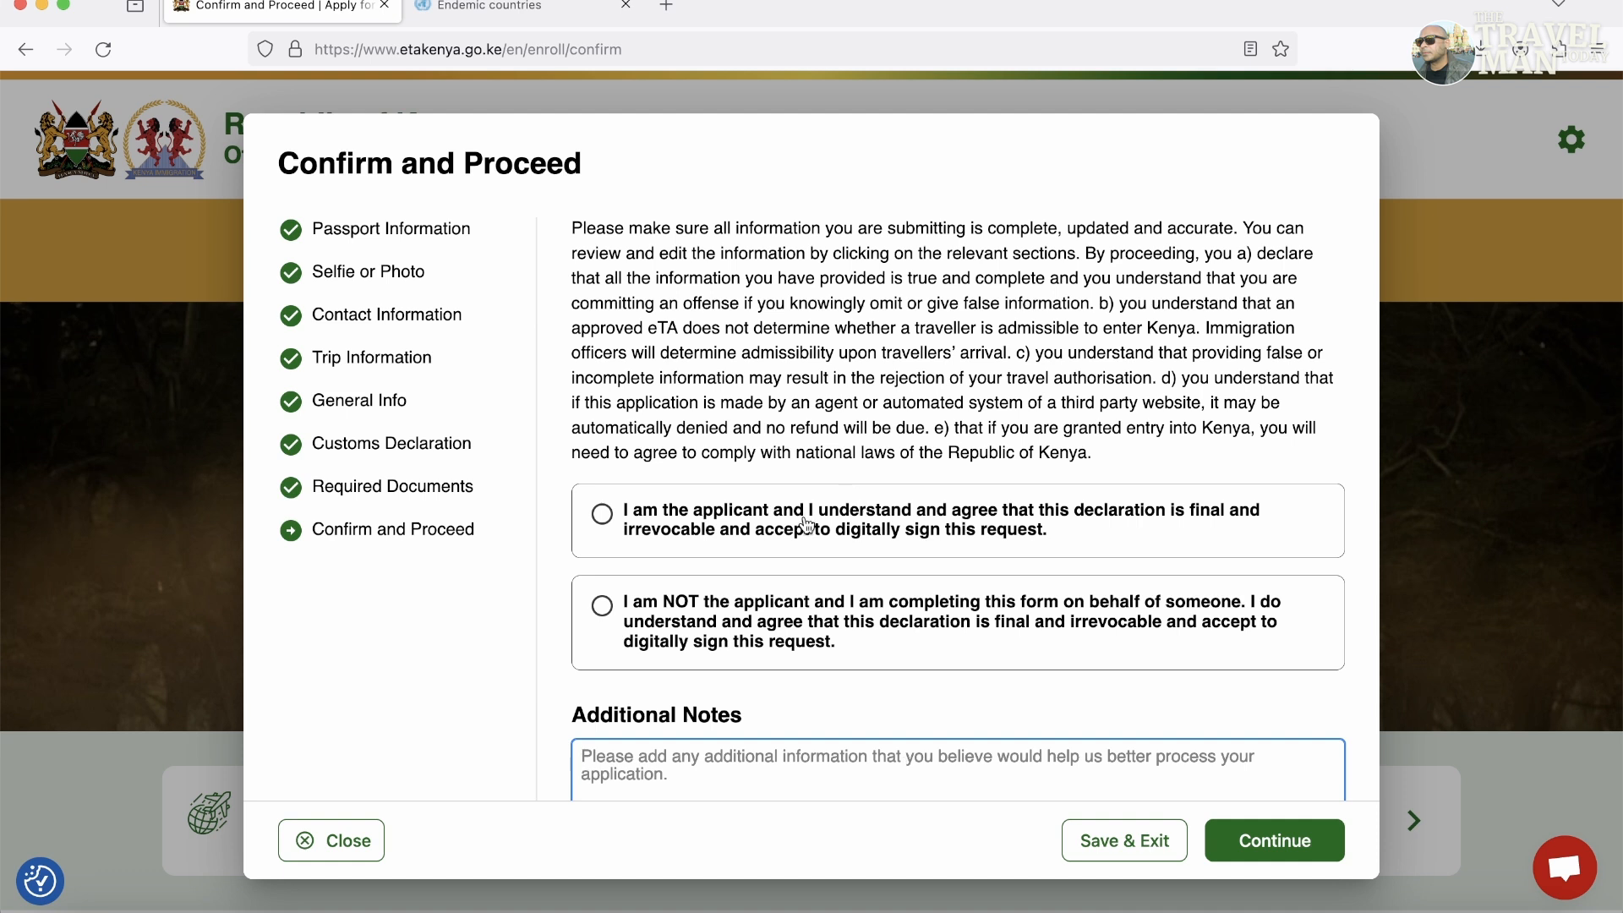
{"action": "left_click", "coordinate": [842, 556]}
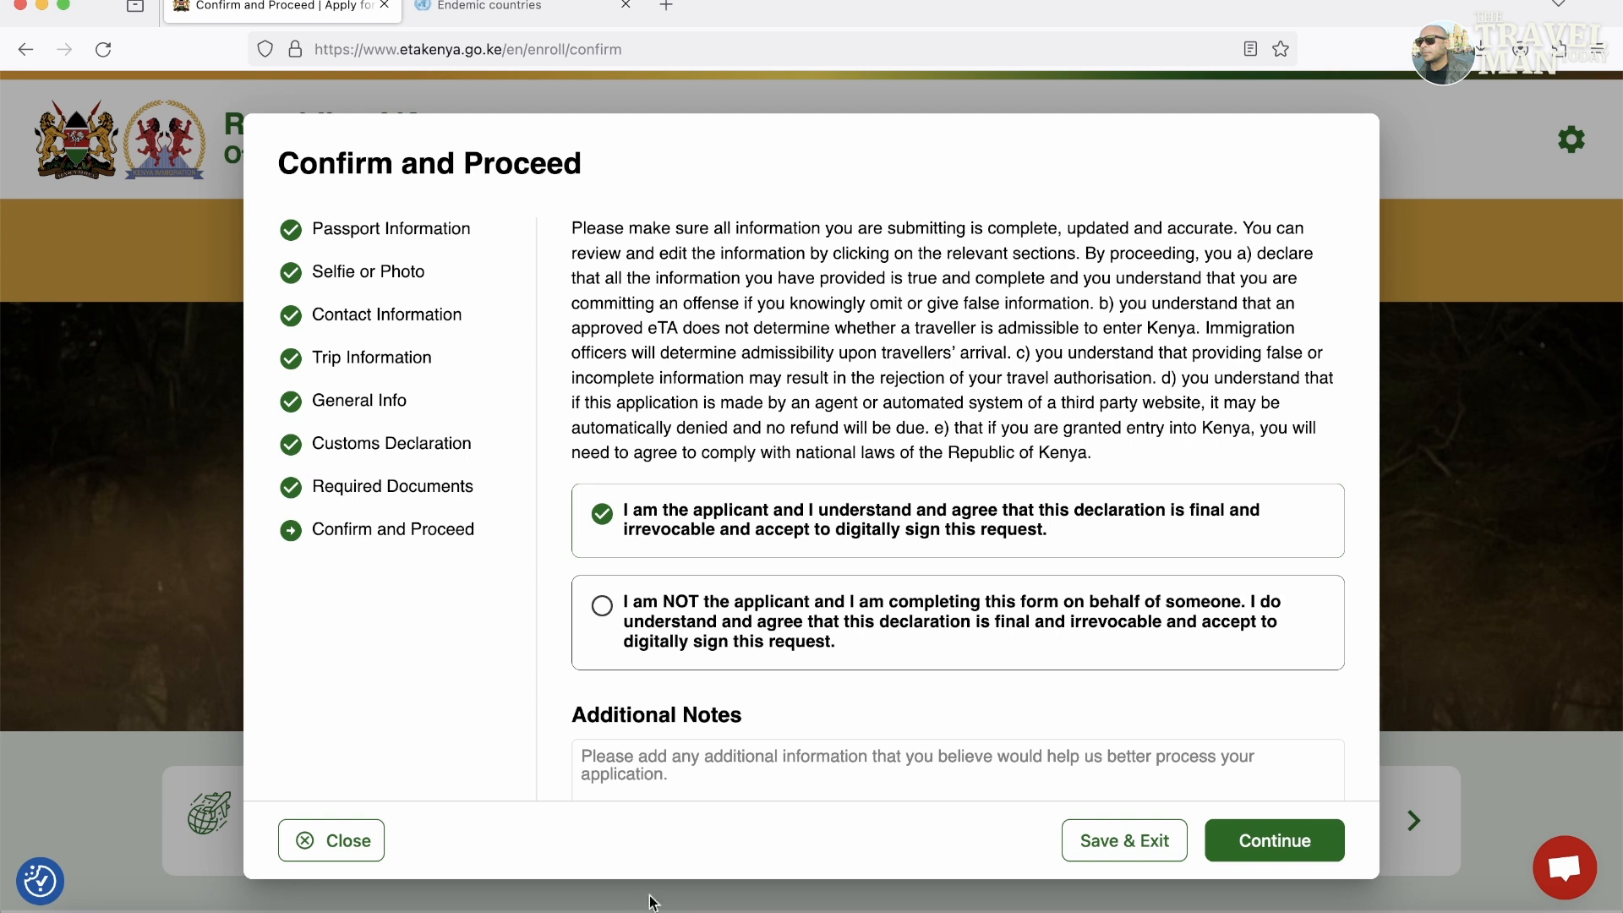
{"action": "left_click", "coordinate": [353, 848]}
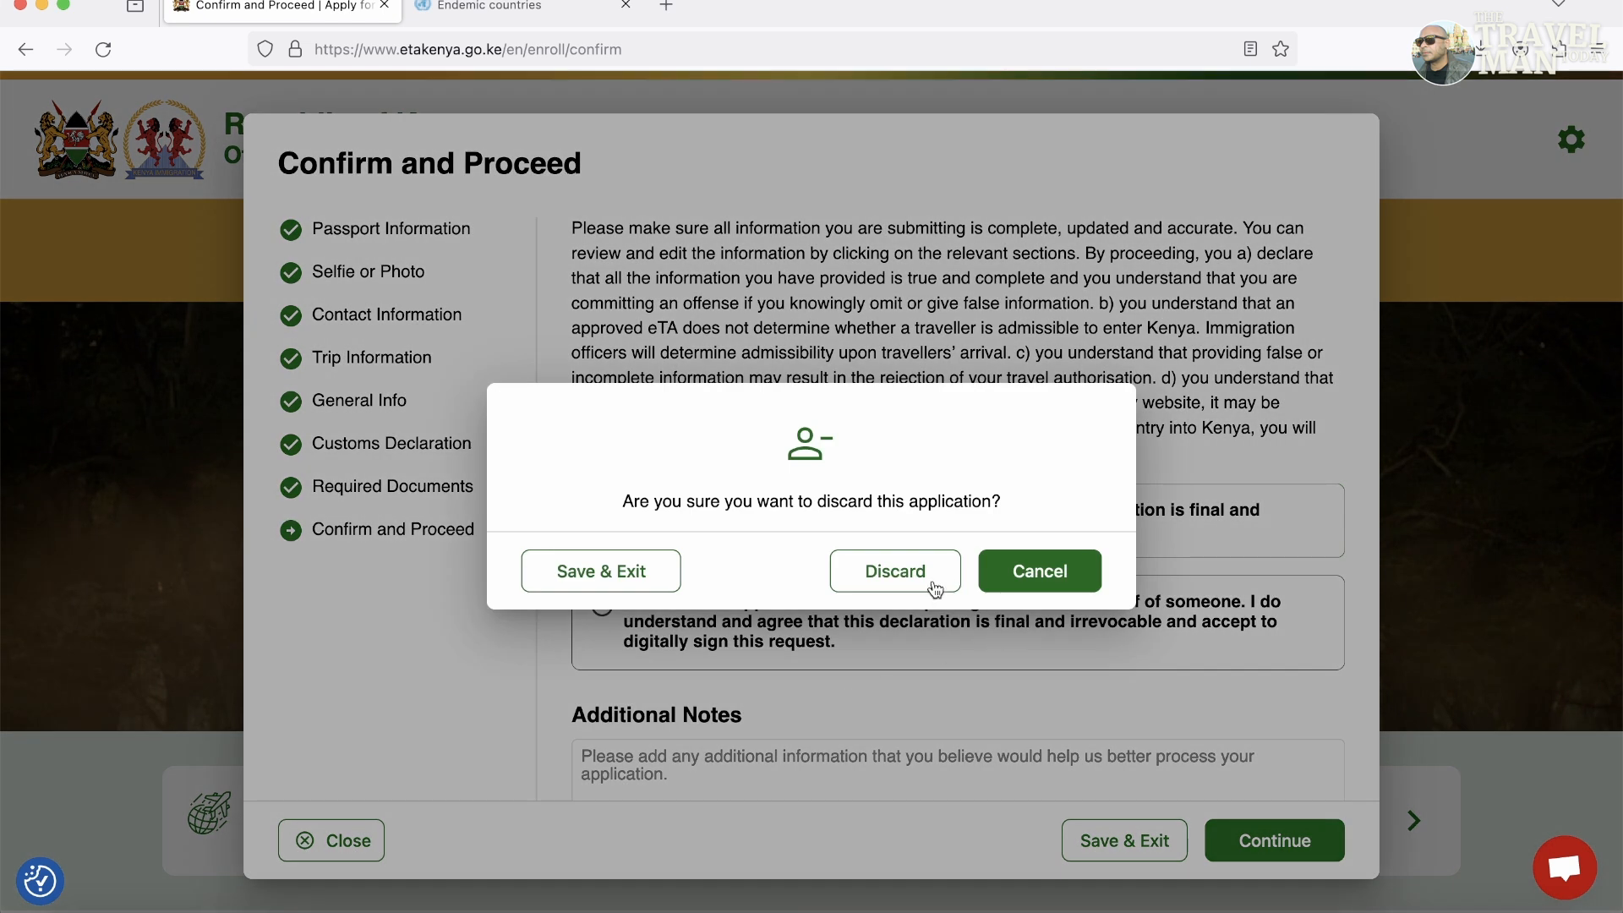
{"action": "left_click", "coordinate": [919, 586]}
{"action": "scroll", "coordinate": [1493, 756], "scroll_direction": "down", "scroll_amount": 3}
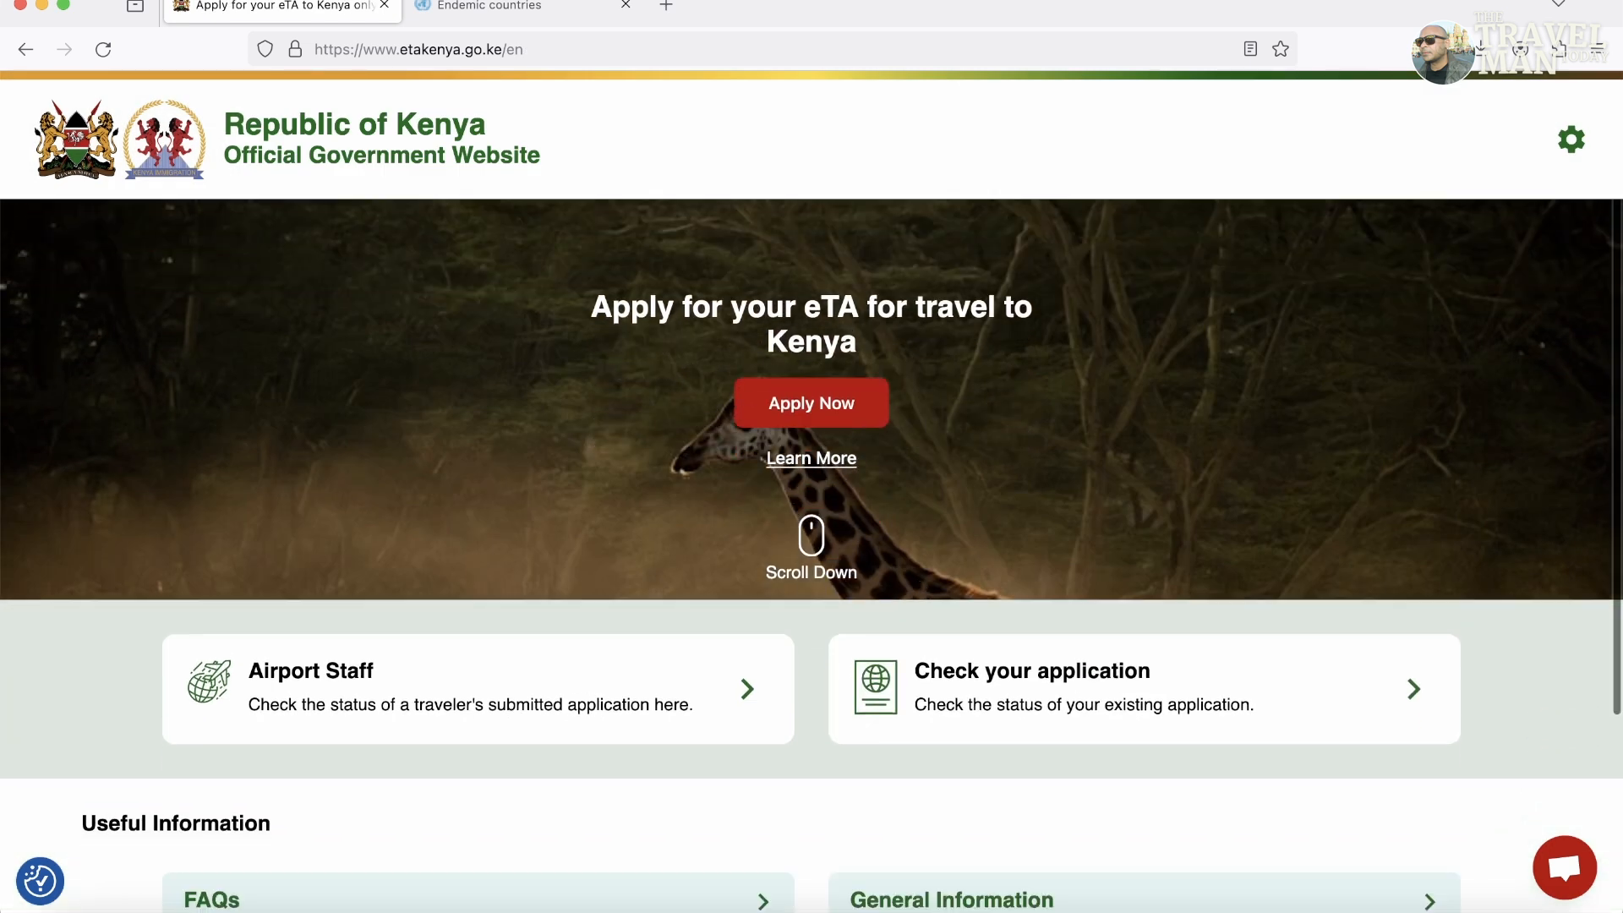
{"action": "left_click", "coordinate": [1031, 627]}
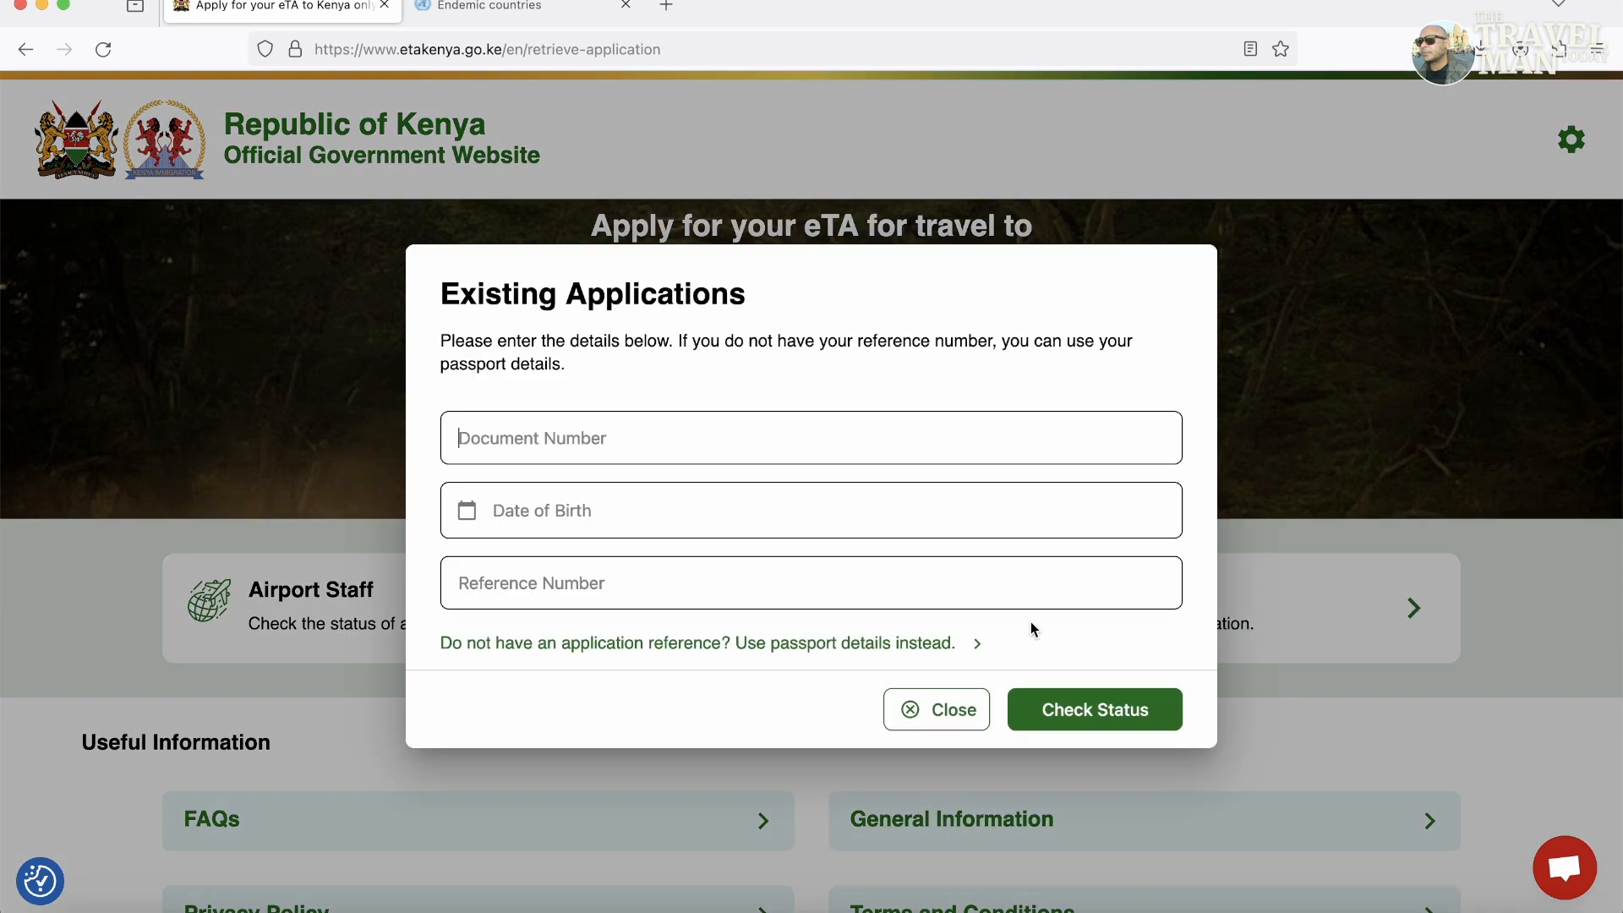